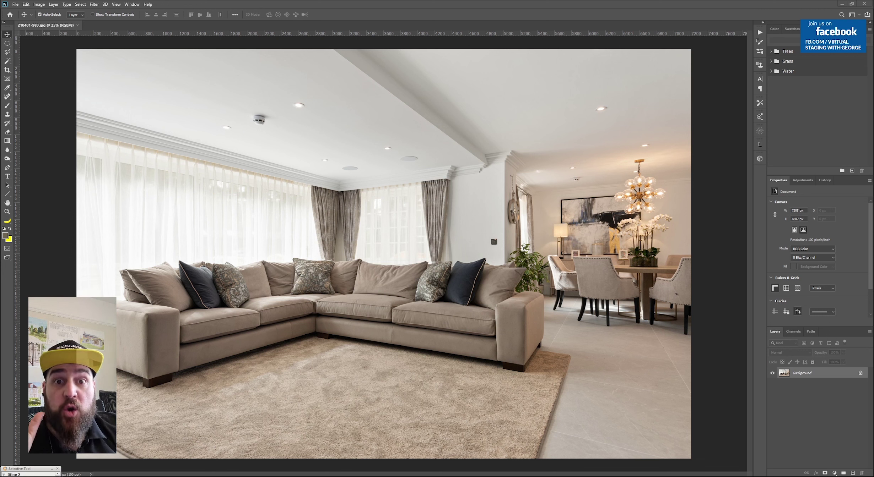
{"action": "key", "text": "x"}
{"action": "key", "text": "b"}
{"action": "mouse_move", "coordinate": [345, 430]}
{"action": "left_mouse_down"}
{"action": "mouse_move", "coordinate": [248, 398]}
{"action": "mouse_move", "coordinate": [462, 405]}
{"action": "mouse_move", "coordinate": [273, 312]}
{"action": "mouse_move", "coordinate": [233, 425]}
{"action": "mouse_move", "coordinate": [314, 370]}
{"action": "mouse_move", "coordinate": [419, 414]}
{"action": "mouse_move", "coordinate": [245, 423]}
{"action": "left_mouse_up"}
{"action": "key", "text": "ctrl+z"}
{"action": "key", "text": "ctrl+z"}
{"action": "key", "text": "v"}
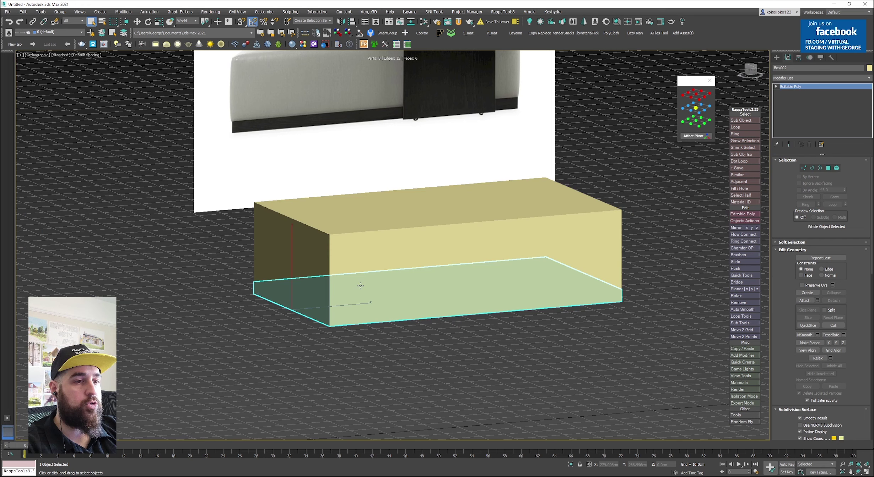
Try moving the thin base box straight down away from the larger box, and undo the move
{"action": "key", "text": "w"}
{"action": "left_click_drag", "start_coordinate": [289, 249], "coordinate": [294, 298]}
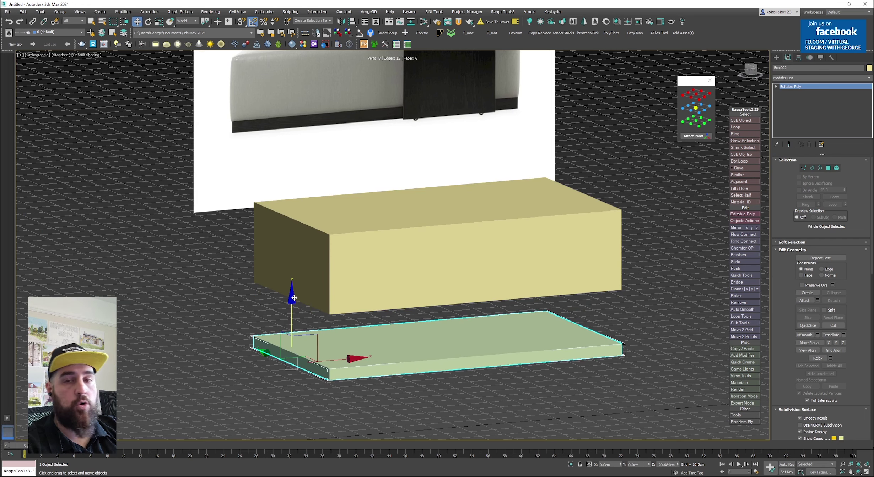
{"action": "key", "text": "ctrl+z"}
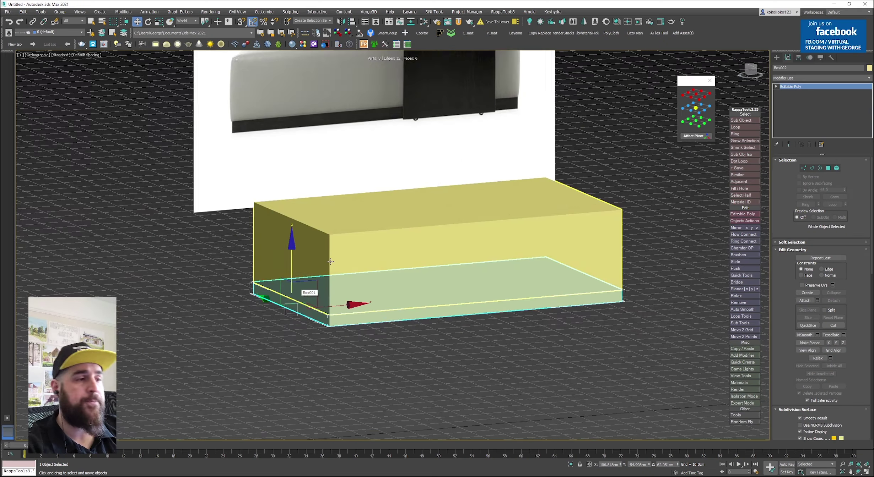
In the front view, place the thin base box's pivot at the centre of its top face for scaling
{"action": "scroll", "coordinate": [800, 16], "scroll_direction": "down", "scroll_amount": 2}
{"action": "middle_click_drag", "start_coordinate": [371, 342], "coordinate": [358, 332], "text": "alt"}
{"action": "scroll", "coordinate": [269, 183], "scroll_direction": "up", "scroll_amount": 1}
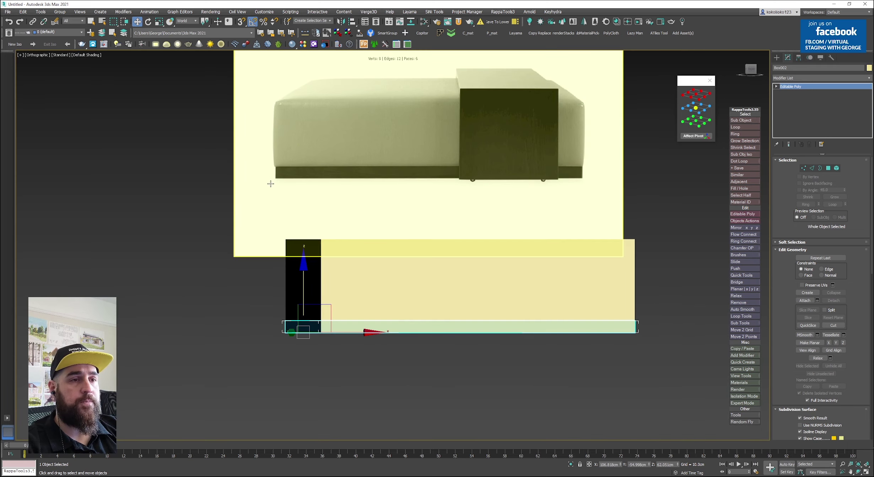
{"action": "key", "text": "f"}
{"action": "key", "text": "z"}
{"action": "scroll", "coordinate": [315, 240], "scroll_direction": "down", "scroll_amount": 3}
{"action": "key", "text": "F3"}
{"action": "scroll", "coordinate": [240, 150], "scroll_direction": "up", "scroll_amount": 1}
{"action": "key", "text": "F3"}
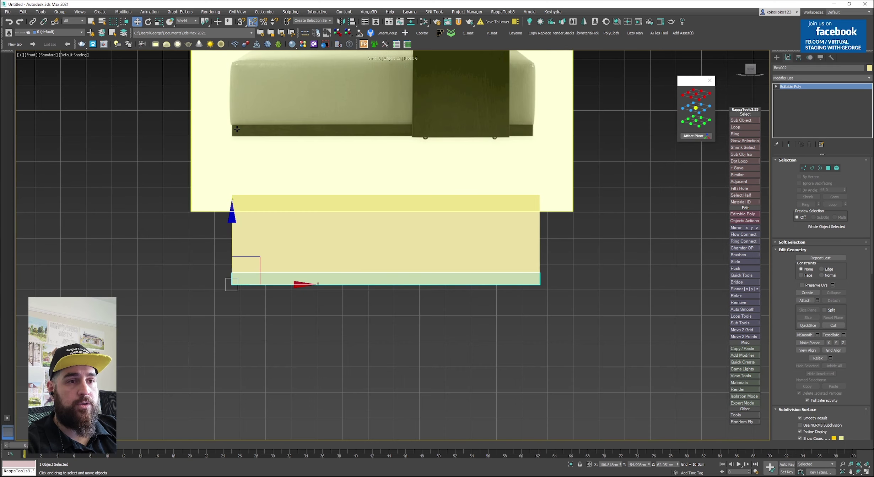
{"action": "scroll", "coordinate": [236, 284], "scroll_direction": "up", "scroll_amount": 3}
{"action": "key", "text": "r"}
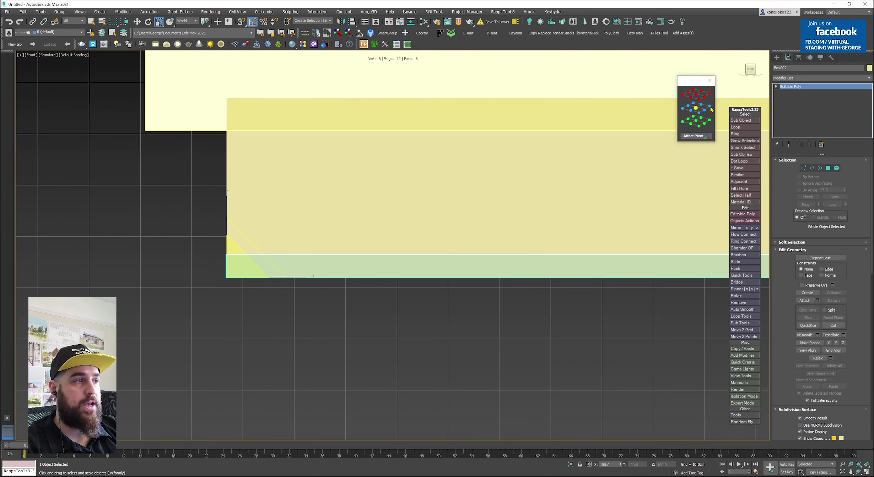
{"action": "left_click", "coordinate": [697, 97]}
Scale the base box uniformly down to about 94.4 percent and check its inset against the upper box
{"action": "scroll", "coordinate": [528, 244], "scroll_direction": "down", "scroll_amount": 2}
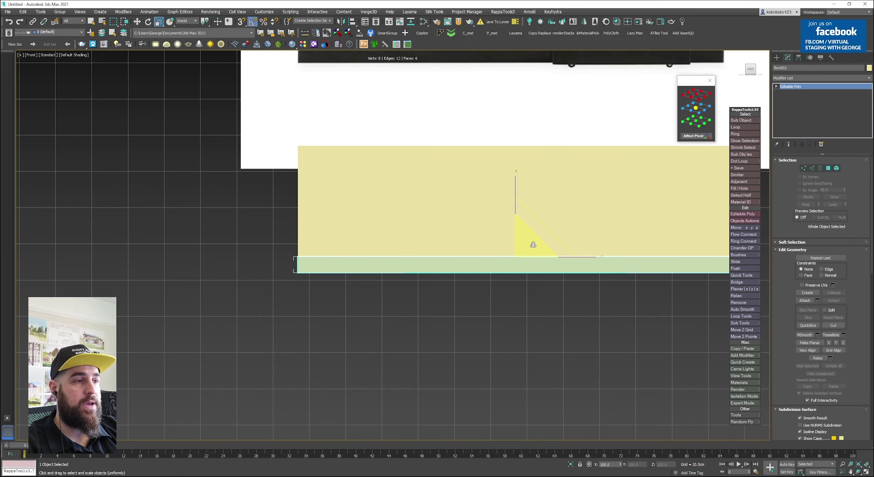
{"action": "left_click_drag", "start_coordinate": [531, 244], "coordinate": [532, 245]}
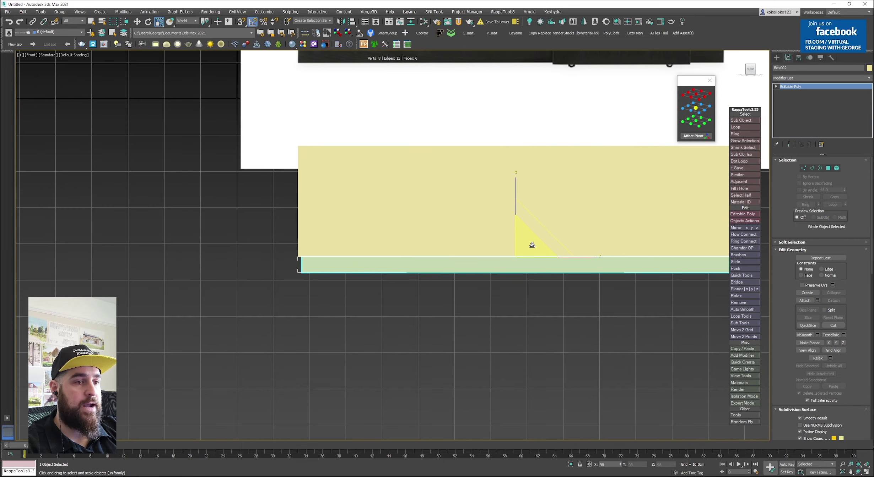
{"action": "middle_click_drag", "start_coordinate": [531, 245], "coordinate": [629, 252], "text": "alt"}
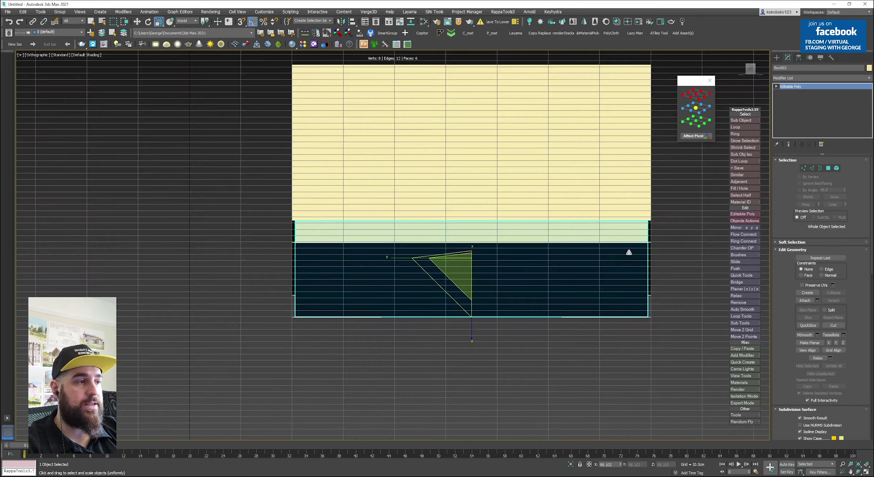
{"action": "key", "text": "f"}
{"action": "scroll", "coordinate": [478, 286], "scroll_direction": "down", "scroll_amount": 8}
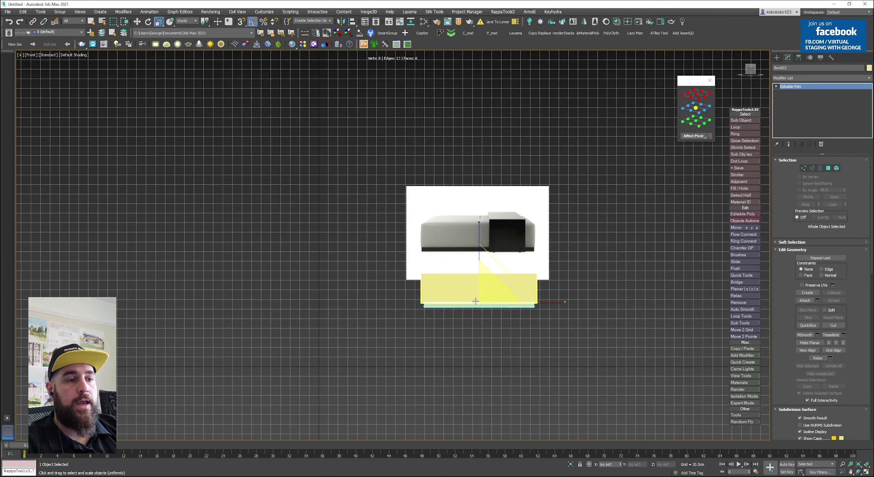
{"action": "key", "text": "F3"}
{"action": "left_click", "coordinate": [611, 318]}
{"action": "key", "text": "F3"}
{"action": "scroll", "coordinate": [522, 287], "scroll_direction": "up", "scroll_amount": 8}
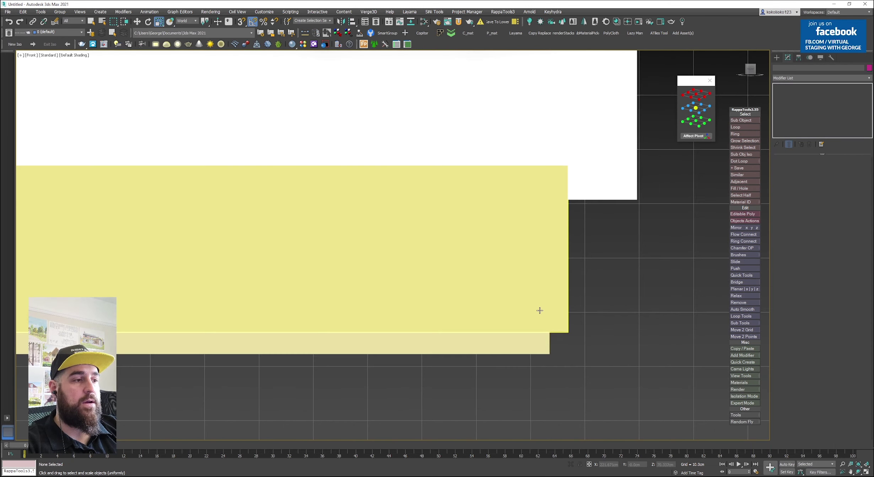
{"action": "scroll", "coordinate": [540, 311], "scroll_direction": "down", "scroll_amount": 8}
Open the Scale Transform Type-In for the base box and set the reference coordinate system to View
{"action": "left_click", "coordinate": [489, 323]}
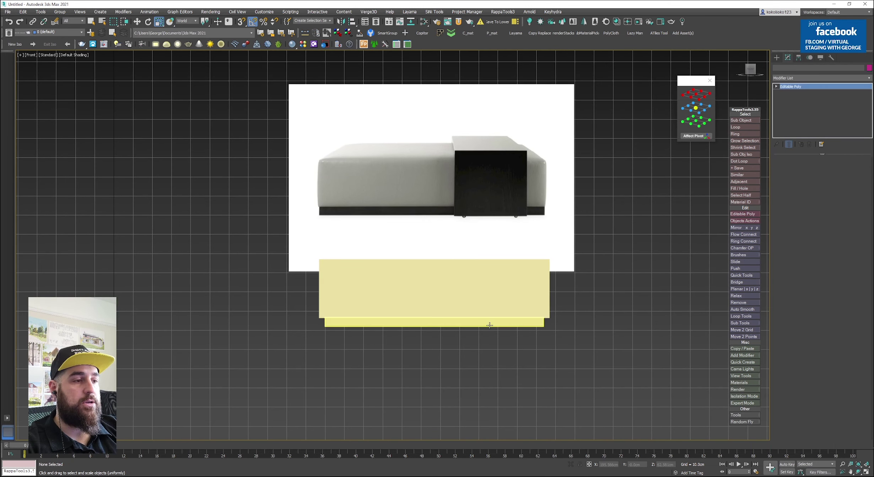
{"action": "right_click", "coordinate": [159, 22]}
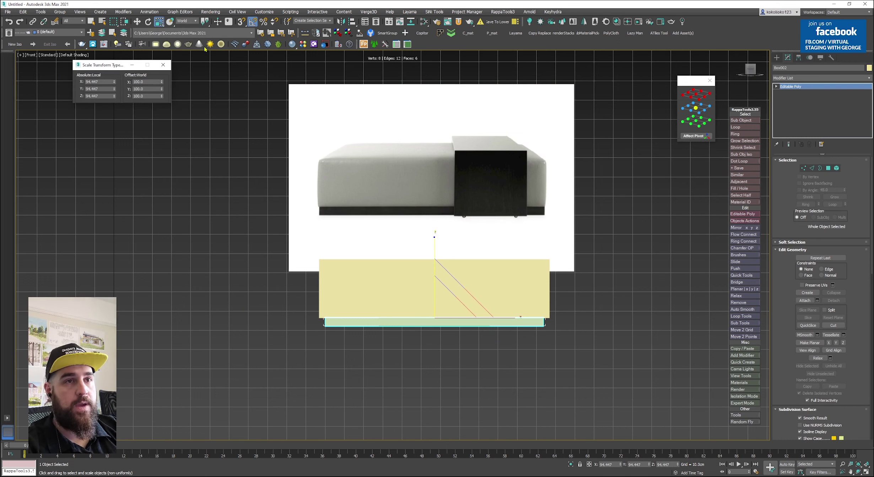
{"action": "left_click", "coordinate": [187, 20]}
{"action": "left_click", "coordinate": [181, 27]}
{"action": "left_click_drag", "start_coordinate": [113, 66], "coordinate": [575, 252]}
{"action": "scroll", "coordinate": [433, 303], "scroll_direction": "up", "scroll_amount": 4}
{"action": "scroll", "coordinate": [498, 276], "scroll_direction": "down", "scroll_amount": 4}
{"action": "middle_click_drag", "start_coordinate": [496, 234], "coordinate": [441, 261]}
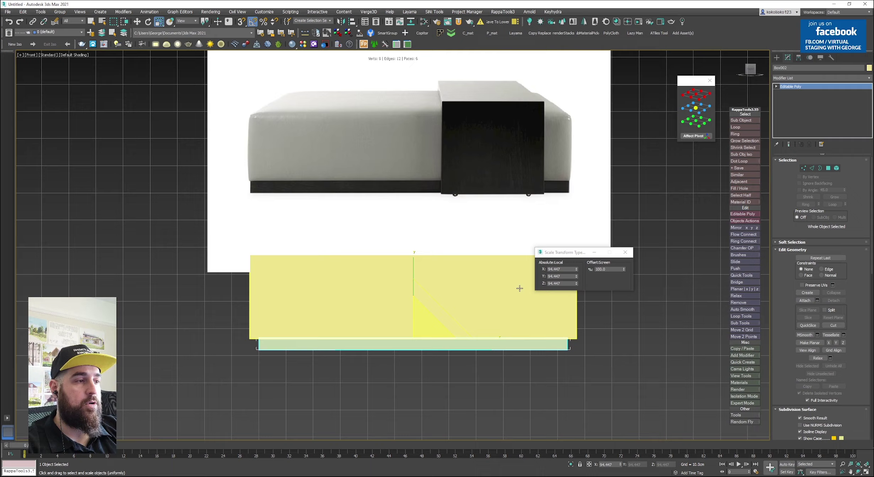
Scale the base box uniformly back up to about 98 percent, leaving only a slight inset under the upper box
{"action": "left_click_drag", "start_coordinate": [623, 269], "coordinate": [458, 276]}
{"action": "middle_click_drag", "start_coordinate": [421, 308], "coordinate": [487, 323], "text": "alt"}
{"action": "scroll", "coordinate": [593, 322], "scroll_direction": "up", "scroll_amount": 4}
{"action": "left_click", "coordinate": [628, 253]}
{"action": "scroll", "coordinate": [519, 316], "scroll_direction": "down", "scroll_amount": 5}
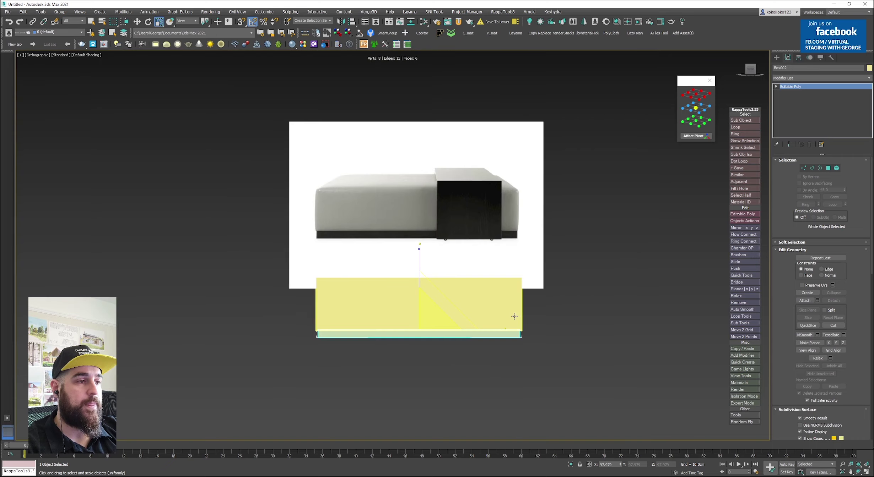
Select the upper box, show edged faces and insert two edge loops close to its front corner edges
{"action": "key", "text": "f"}
{"action": "scroll", "coordinate": [547, 320], "scroll_direction": "down", "scroll_amount": 3}
{"action": "left_click", "coordinate": [554, 321]}
{"action": "left_click", "coordinate": [543, 246]}
{"action": "key", "text": "F4"}
{"action": "middle_click_drag", "start_coordinate": [543, 246], "coordinate": [548, 286], "text": "alt"}
{"action": "key", "text": "alt+c"}
{"action": "scroll", "coordinate": [385, 254], "scroll_direction": "up", "scroll_amount": 6}
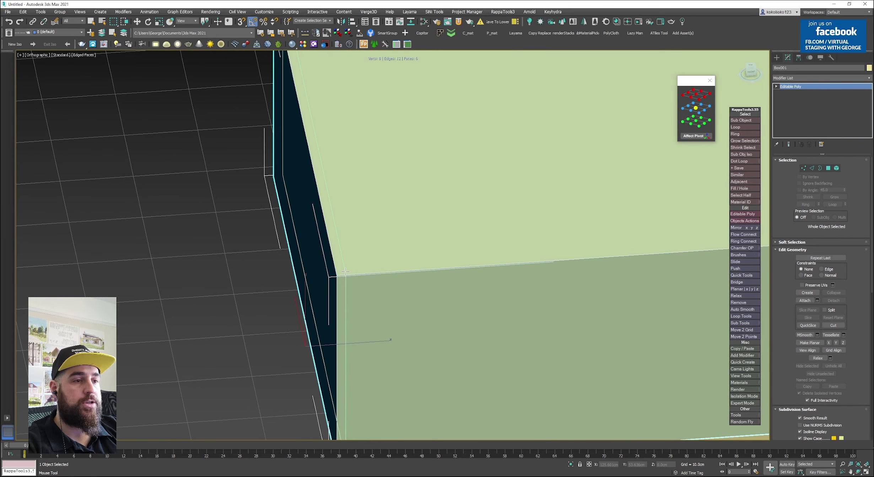
{"action": "left_click", "coordinate": [347, 269]}
{"action": "left_click", "coordinate": [340, 267]}
{"action": "scroll", "coordinate": [343, 267], "scroll_direction": "down", "scroll_amount": 5}
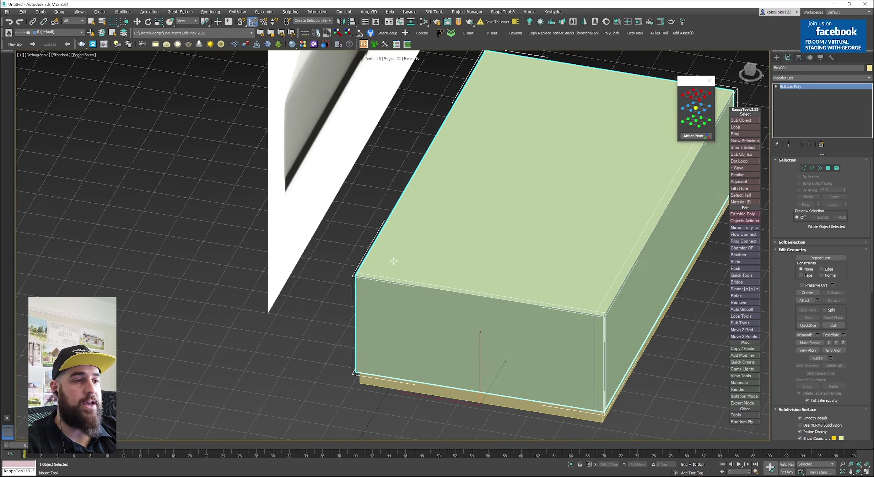
Insert further edge loops close to the upper box's remaining outer edges and leave the loop tool
{"action": "left_click", "coordinate": [365, 277]}
{"action": "middle_click_drag", "start_coordinate": [463, 293], "coordinate": [313, 313], "text": "alt"}
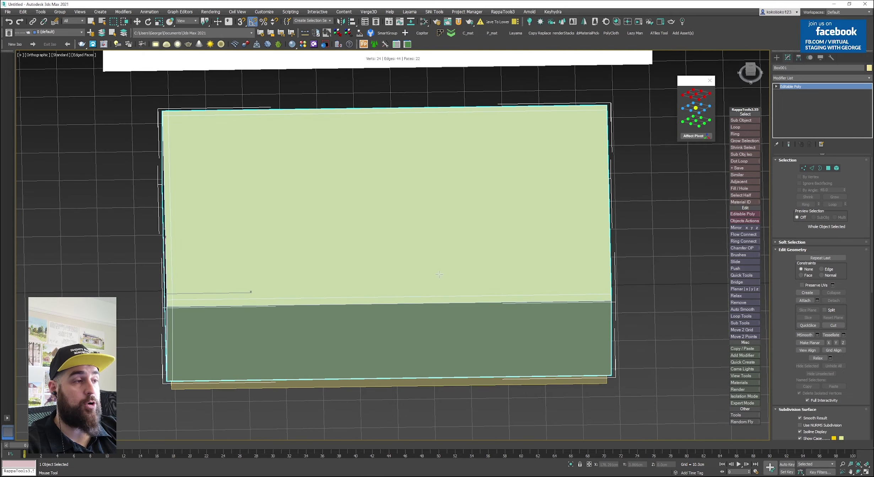
{"action": "left_click", "coordinate": [605, 300]}
{"action": "right_click", "coordinate": [605, 300]}
{"action": "scroll", "coordinate": [569, 299], "scroll_direction": "down", "scroll_amount": 5}
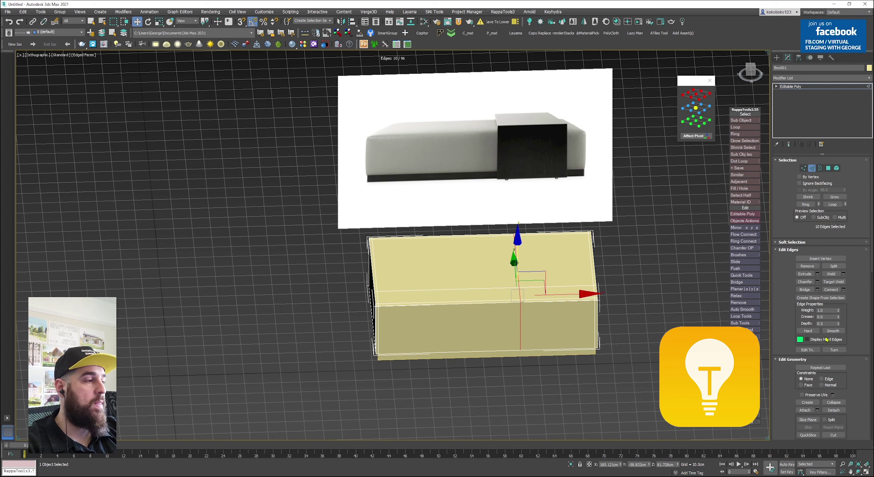
Create a smooth shape from the edge loop selected around the upper box
{"action": "left_click", "coordinate": [817, 298]}
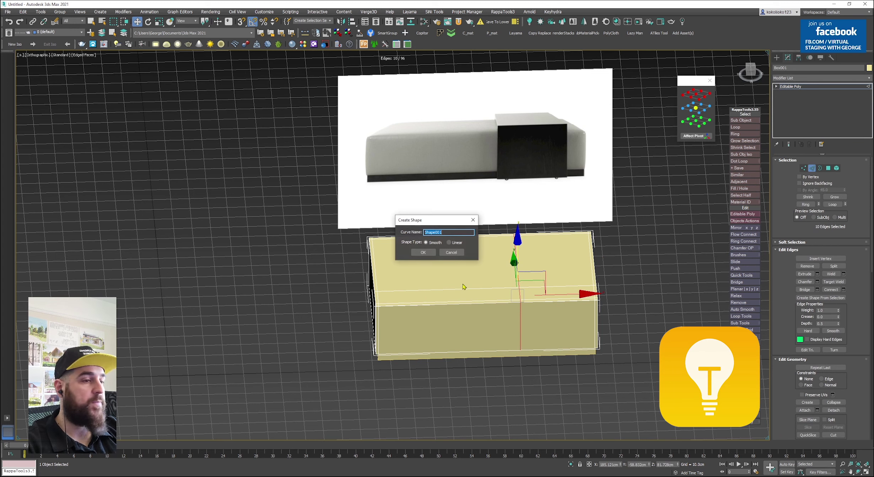
{"action": "left_click", "coordinate": [423, 253]}
{"action": "key", "text": "2"}
Select the spline extracted from the upper box and hide it
{"action": "left_click", "coordinate": [326, 262]}
{"action": "key", "text": "F3"}
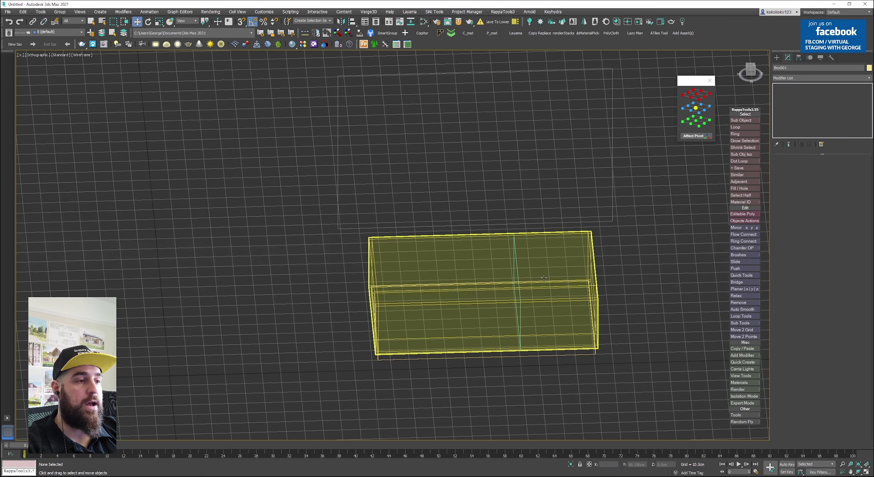
{"action": "left_click", "coordinate": [524, 279]}
{"action": "right_click", "coordinate": [517, 272]}
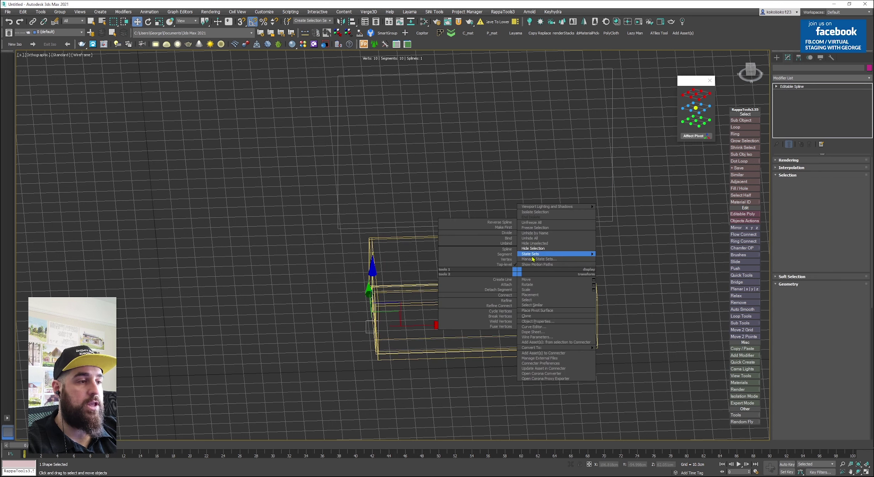
{"action": "left_click", "coordinate": [535, 249]}
{"action": "key", "text": "F3"}
Remove the upper box's surplus crosswise edge loop and the extra lengthwise loop set back from its front edge
{"action": "left_click", "coordinate": [524, 269]}
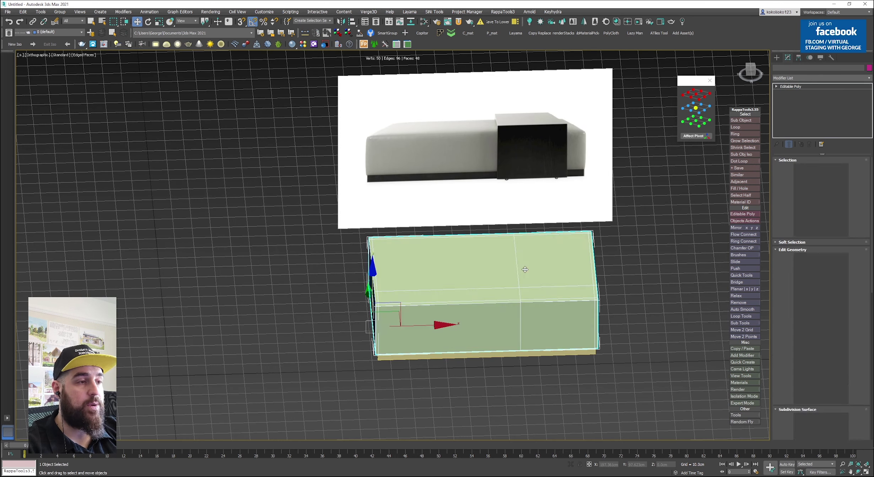
{"action": "key", "text": "2"}
{"action": "left_click", "coordinate": [522, 270]}
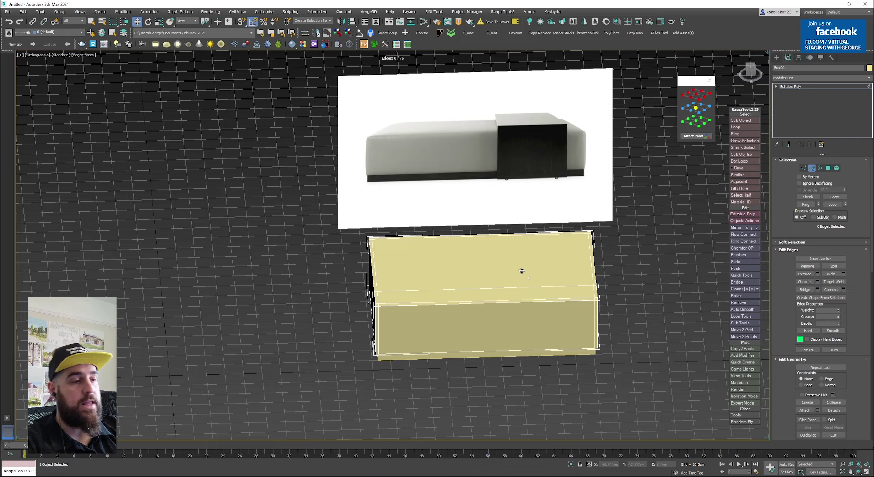
{"action": "middle_click_drag", "start_coordinate": [474, 334], "coordinate": [538, 304], "text": "alt"}
{"action": "scroll", "coordinate": [444, 310], "scroll_direction": "up", "scroll_amount": 3}
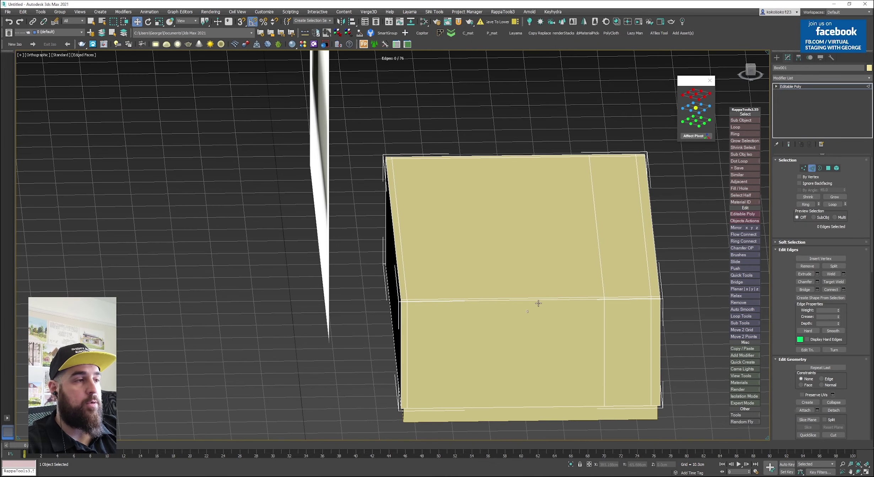
{"action": "double_click", "coordinate": [599, 270]}
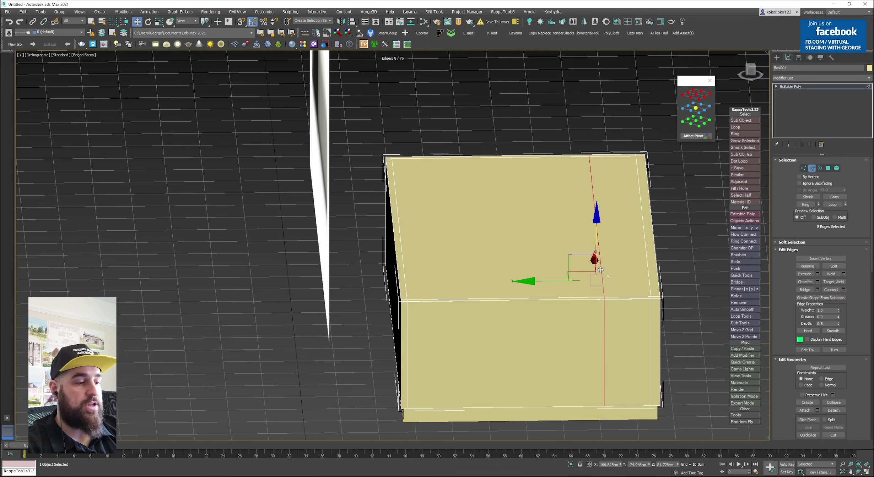
{"action": "key", "text": "ctrl+BackSpace"}
{"action": "middle_click_drag", "start_coordinate": [594, 266], "coordinate": [589, 274], "text": "alt"}
{"action": "scroll", "coordinate": [589, 274], "scroll_direction": "down", "scroll_amount": 1}
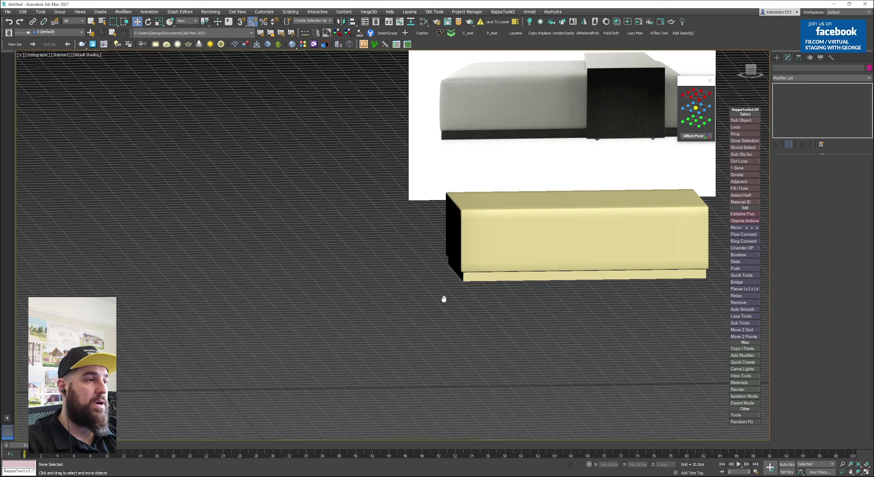
Frame the smoothed upper box in the perspective view and examine its rounded corners with edged faces shown
{"action": "middle_click_drag", "start_coordinate": [442, 298], "coordinate": [434, 303]}
{"action": "left_click", "coordinate": [531, 238]}
{"action": "key", "text": "alt+w"}
{"action": "key", "text": "z"}
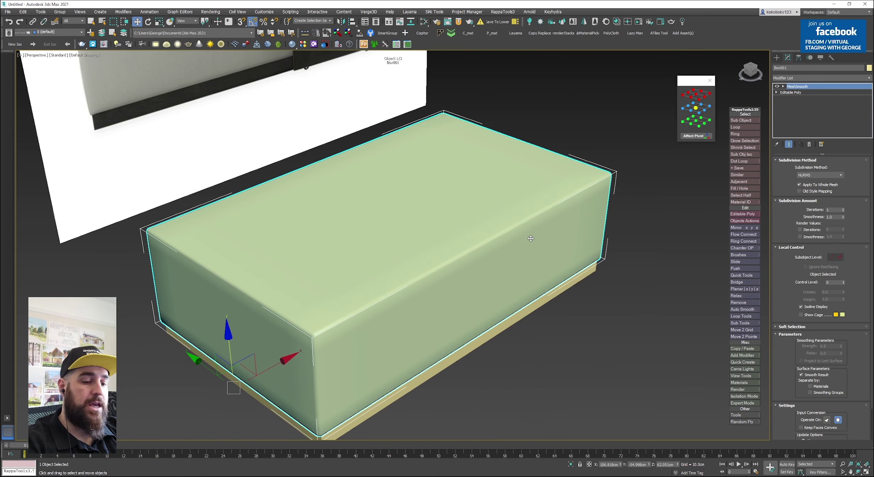
{"action": "scroll", "coordinate": [530, 239], "scroll_direction": "down", "scroll_amount": 4}
{"action": "middle_click_drag", "start_coordinate": [530, 239], "coordinate": [513, 276], "text": "alt"}
{"action": "scroll", "coordinate": [523, 283], "scroll_direction": "up", "scroll_amount": 4}
{"action": "key", "text": "F4"}
In the Editable Poly below MeshSmooth, move the lengthwise edge loop near the front edge inward with the end result hidden
{"action": "left_click", "coordinate": [791, 93]}
{"action": "scroll", "coordinate": [478, 274], "scroll_direction": "up", "scroll_amount": 3}
{"action": "key", "text": "2"}
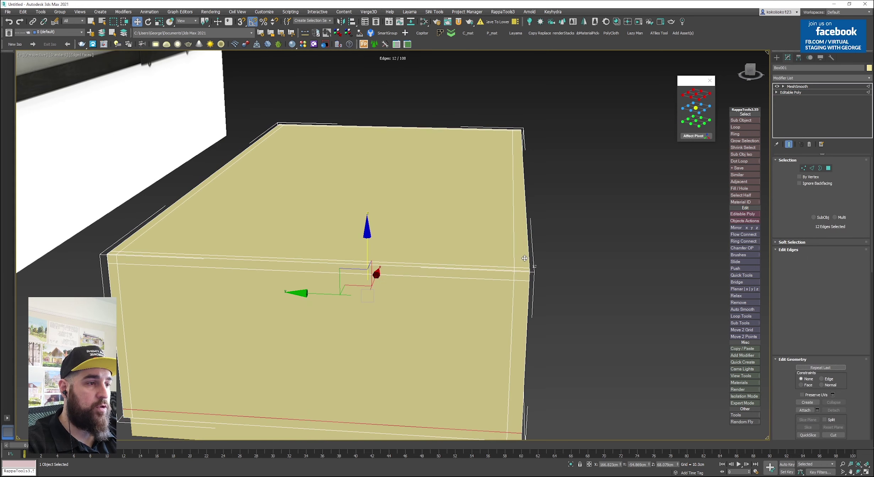
{"action": "double_click", "coordinate": [514, 253]}
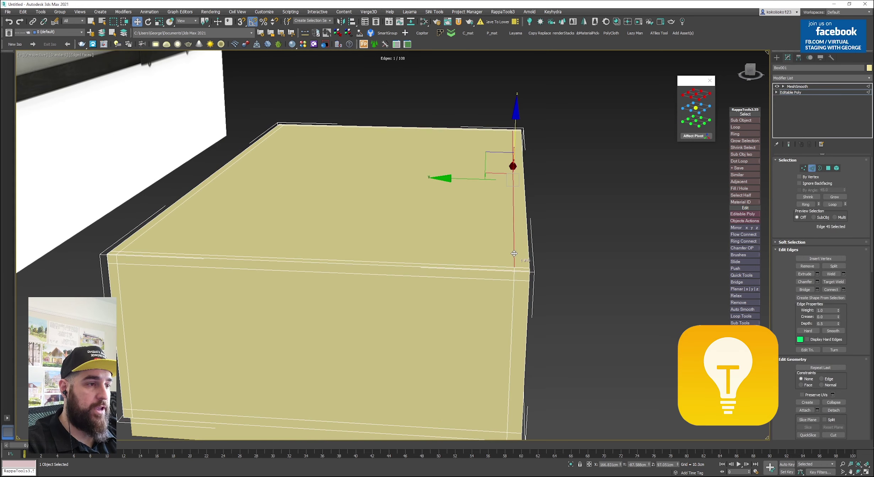
{"action": "left_click", "coordinate": [789, 144]}
{"action": "left_click_drag", "start_coordinate": [473, 245], "coordinate": [415, 236]}
Move the lengthwise edge loop near the upper box's back edge inward to match the one at the front
{"action": "scroll", "coordinate": [385, 242], "scroll_direction": "down", "scroll_amount": 4}
{"action": "middle_click_drag", "start_coordinate": [386, 241], "coordinate": [398, 245]}
{"action": "middle_click_drag", "start_coordinate": [398, 245], "coordinate": [395, 220], "text": "alt"}
{"action": "scroll", "coordinate": [423, 270], "scroll_direction": "up", "scroll_amount": 4}
{"action": "key", "text": "F4"}
{"action": "key", "text": "F3"}
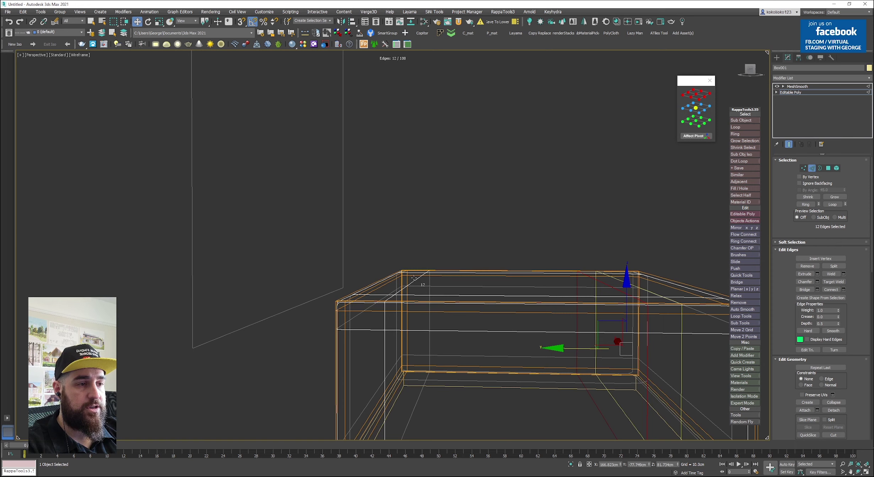
{"action": "double_click", "coordinate": [415, 282]}
{"action": "key", "text": "F3"}
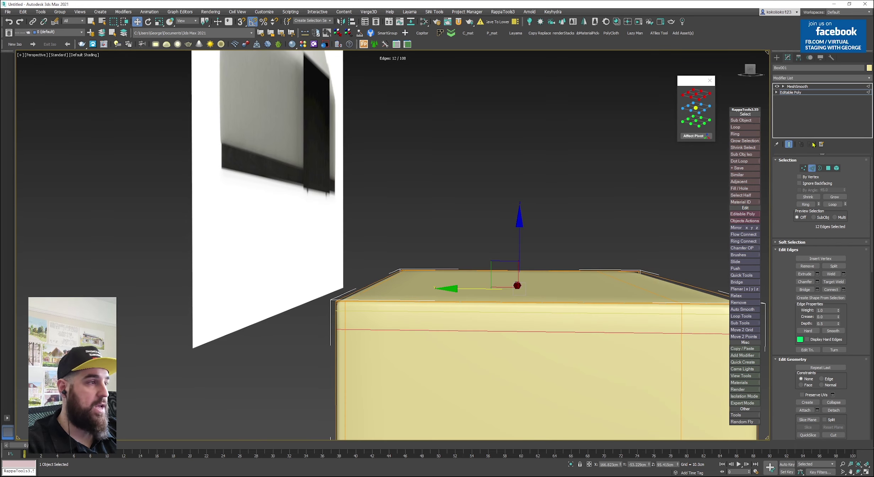
{"action": "left_click", "coordinate": [788, 144]}
{"action": "key", "text": "F4"}
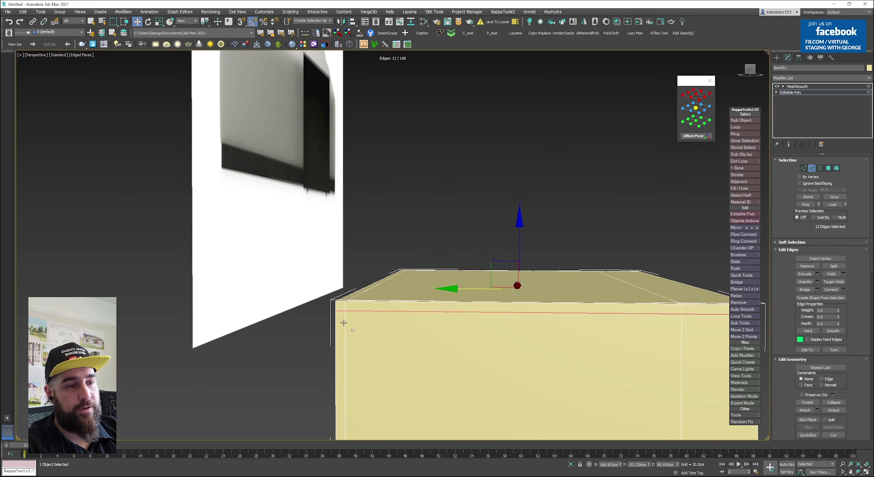
{"action": "double_click", "coordinate": [343, 322]}
{"action": "left_click_drag", "start_coordinate": [331, 342], "coordinate": [367, 348]}
Leave edge editing and compare the MeshSmooth result of the upper box with the reference photo
{"action": "key", "text": "2"}
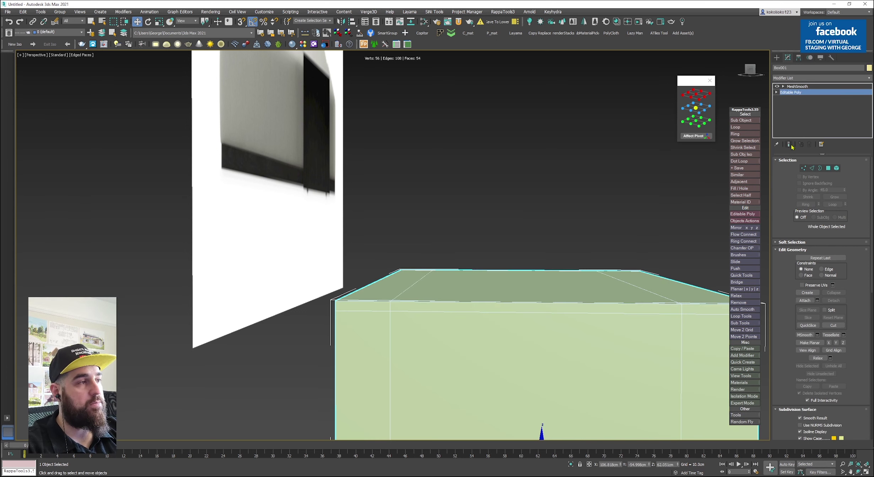
{"action": "left_click", "coordinate": [790, 144]}
{"action": "left_click", "coordinate": [581, 201]}
{"action": "mouse_move", "coordinate": [581, 201]}
{"action": "middle_mouse_down", "text": "alt"}
{"action": "mouse_move", "coordinate": [539, 243]}
{"action": "mouse_move", "coordinate": [378, 311]}
{"action": "mouse_move", "coordinate": [509, 273]}
{"action": "middle_mouse_up", "text": "alt"}
{"action": "left_click", "coordinate": [379, 312]}
{"action": "left_click", "coordinate": [791, 144]}
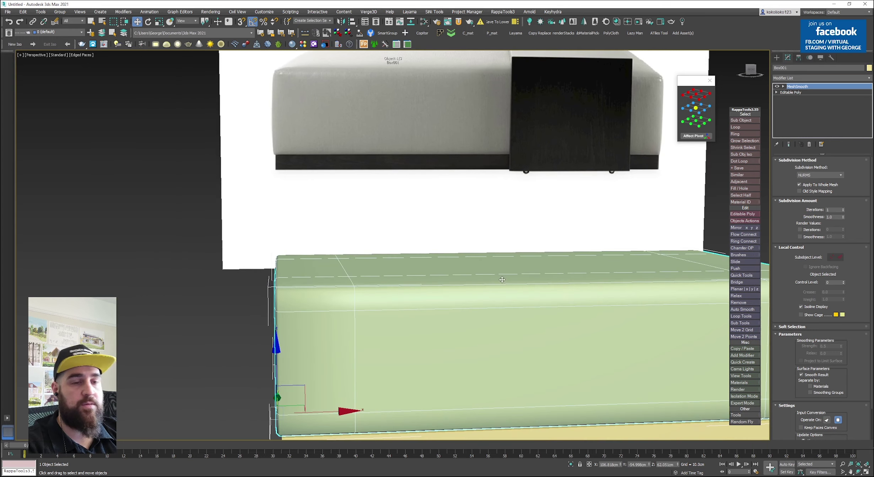
In the Editable Poly's edge editing, move the crosswise edge loop near the upper box's left end inward
{"action": "key", "text": "F4"}
{"action": "key", "text": "2"}
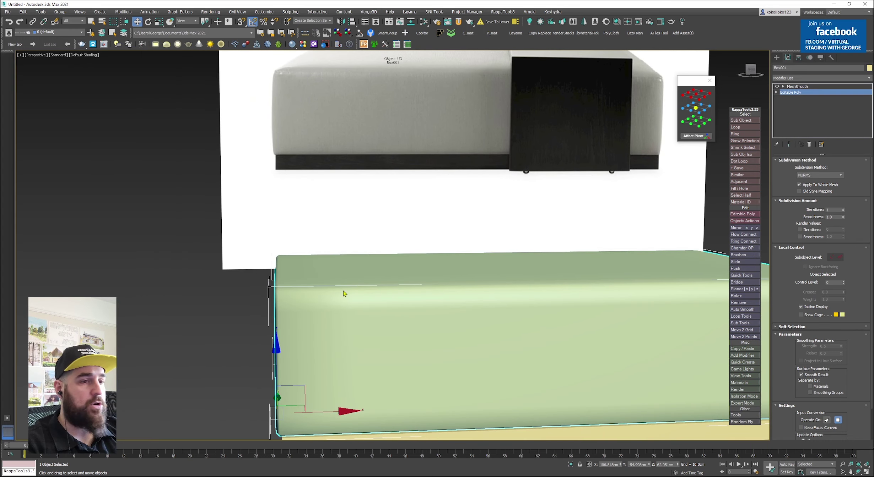
{"action": "key", "text": "F4"}
{"action": "left_click", "coordinate": [347, 275]}
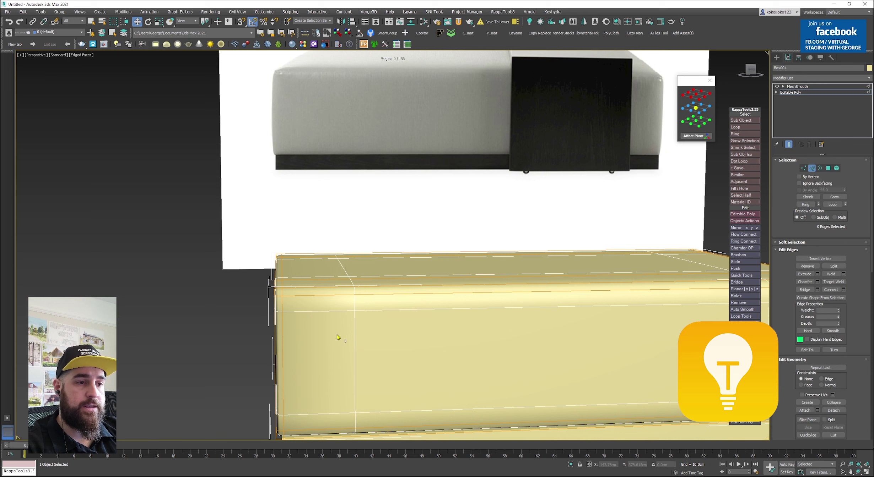
{"action": "double_click", "coordinate": [282, 316]}
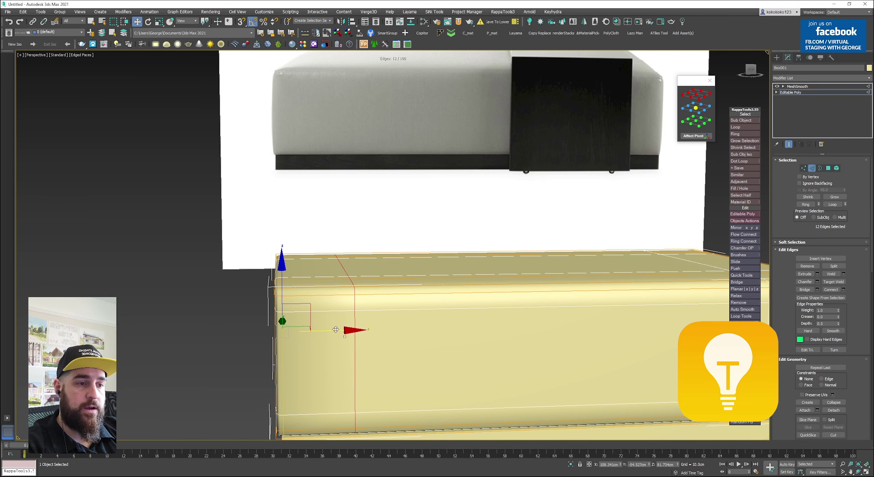
{"action": "left_click_drag", "start_coordinate": [338, 331], "coordinate": [387, 330]}
{"action": "scroll", "coordinate": [355, 317], "scroll_direction": "down", "scroll_amount": 5}
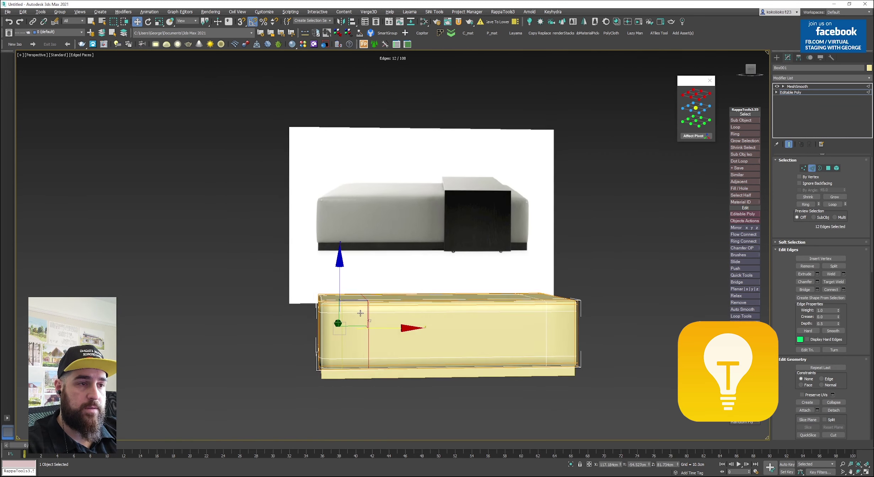
Move the crosswise edge loop near the upper box's right end inward to match, then leave edge editing and deselect the box
{"action": "scroll", "coordinate": [336, 311], "scroll_direction": "up", "scroll_amount": 6}
{"action": "scroll", "coordinate": [334, 309], "scroll_direction": "down", "scroll_amount": 2}
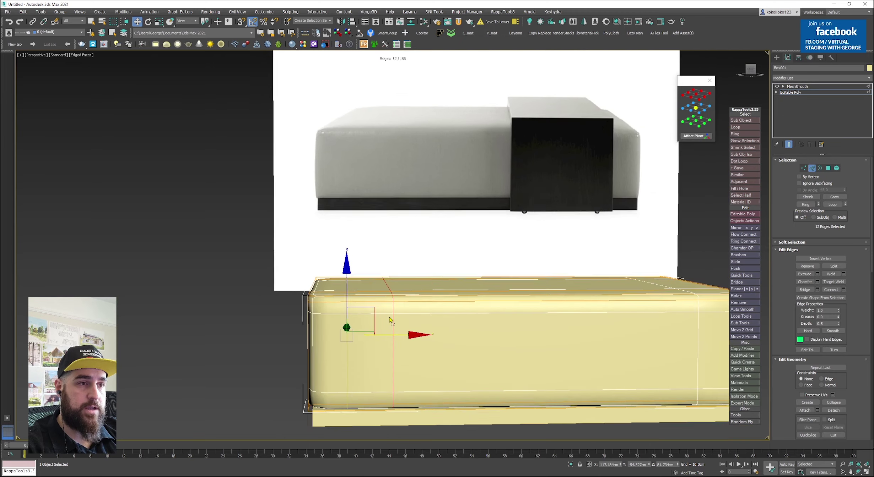
{"action": "middle_click_drag", "start_coordinate": [604, 319], "coordinate": [407, 322]}
{"action": "scroll", "coordinate": [407, 321], "scroll_direction": "up", "scroll_amount": 3}
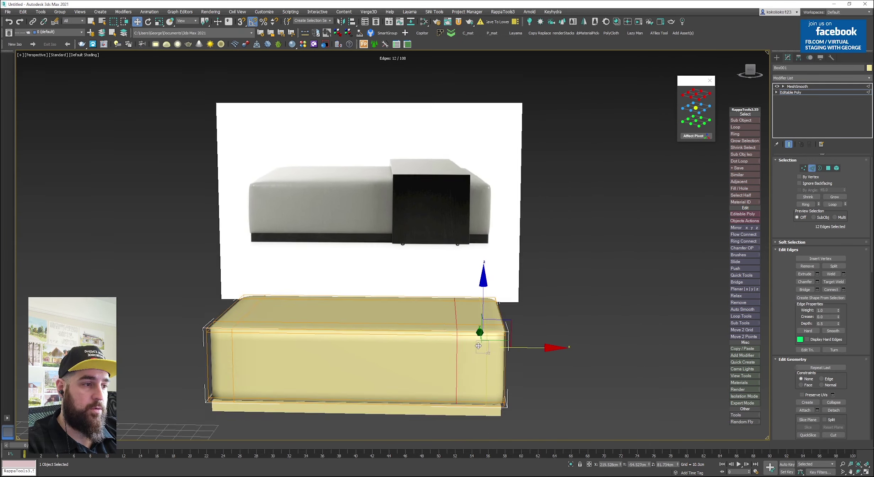
{"action": "scroll", "coordinate": [443, 328], "scroll_direction": "down", "scroll_amount": 4}
{"action": "scroll", "coordinate": [451, 325], "scroll_direction": "up", "scroll_amount": 4}
{"action": "key", "text": "F3"}
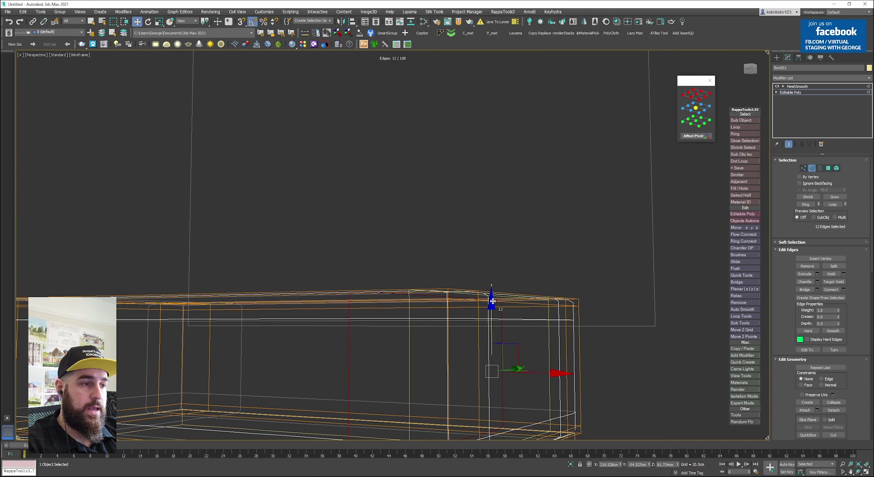
{"action": "double_click", "coordinate": [497, 301]}
{"action": "key", "text": "F3"}
{"action": "scroll", "coordinate": [271, 249], "scroll_direction": "down", "scroll_amount": 3}
{"action": "mouse_move", "coordinate": [271, 250]}
{"action": "middle_mouse_down", "text": "alt"}
{"action": "mouse_move", "coordinate": [380, 335]}
{"action": "mouse_move", "coordinate": [477, 353]}
{"action": "mouse_move", "coordinate": [465, 348]}
{"action": "middle_mouse_up", "text": "alt"}
{"action": "key", "text": "2"}
{"action": "left_click", "coordinate": [485, 352]}
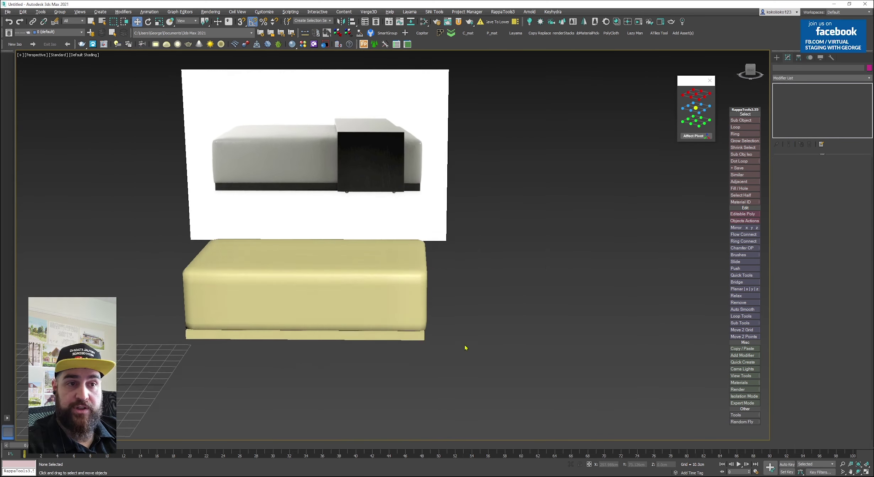
Select the upper box and examine its smoothed corners and lower edge from several angles with edged faces shown
{"action": "left_click", "coordinate": [401, 302]}
{"action": "middle_click_drag", "start_coordinate": [402, 320], "coordinate": [405, 302], "text": "alt"}
{"action": "scroll", "coordinate": [390, 309], "scroll_direction": "down", "scroll_amount": 2}
{"action": "middle_click_drag", "start_coordinate": [346, 323], "coordinate": [380, 322], "text": "alt"}
{"action": "scroll", "coordinate": [380, 323], "scroll_direction": "up", "scroll_amount": 6}
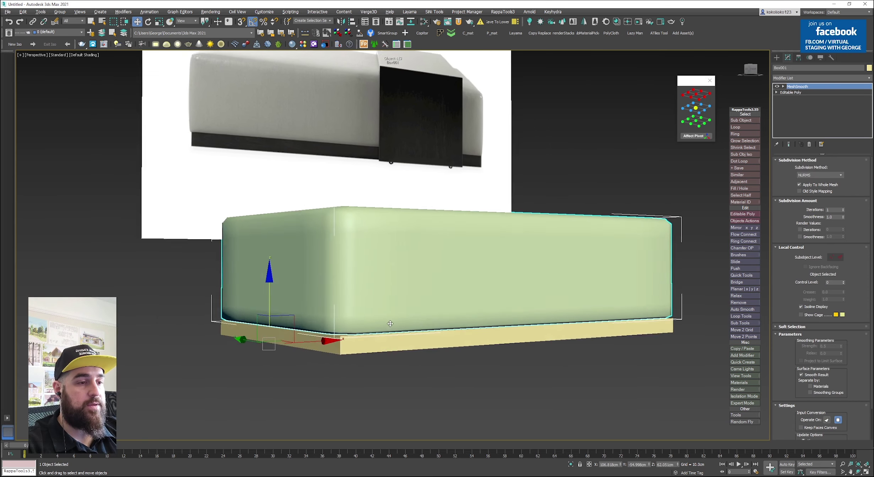
{"action": "key", "text": "F4"}
{"action": "left_click_drag", "start_coordinate": [186, 291], "coordinate": [196, 295]}
{"action": "scroll", "coordinate": [197, 295], "scroll_direction": "down", "scroll_amount": 3}
{"action": "middle_click_drag", "start_coordinate": [197, 295], "coordinate": [366, 296], "text": "alt"}
{"action": "scroll", "coordinate": [202, 329], "scroll_direction": "up", "scroll_amount": 2}
{"action": "scroll", "coordinate": [203, 329], "scroll_direction": "down", "scroll_amount": 3}
{"action": "scroll", "coordinate": [366, 297], "scroll_direction": "up", "scroll_amount": 2}
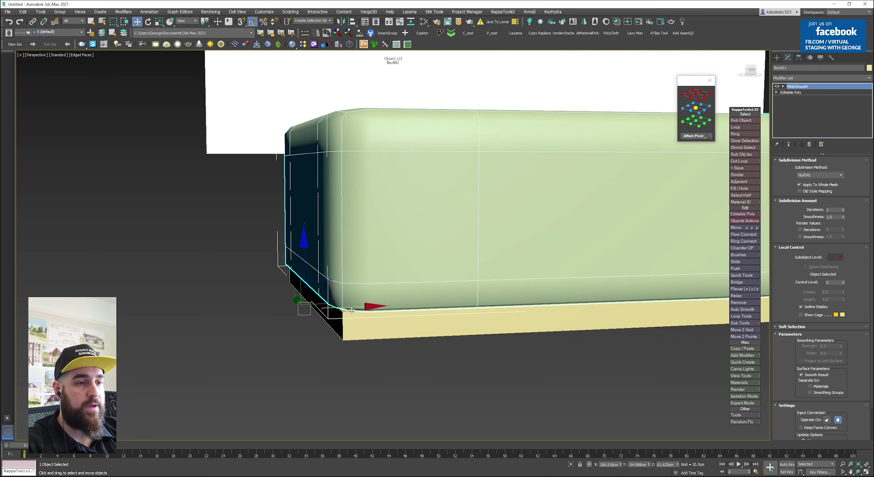
Examine where the cushion's lower corner meets the dark base in the reference photo and compare it with the model
{"action": "scroll", "coordinate": [341, 305], "scroll_direction": "down", "scroll_amount": 2}
{"action": "scroll", "coordinate": [327, 277], "scroll_direction": "down", "scroll_amount": 4}
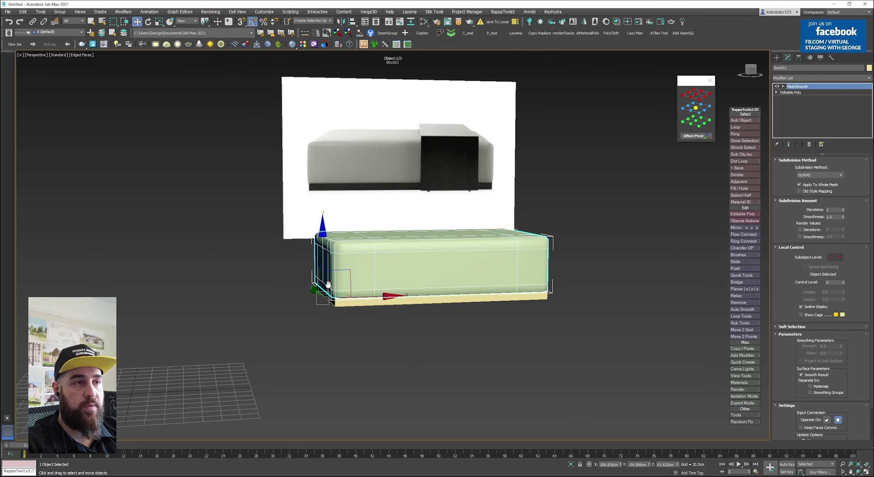
{"action": "scroll", "coordinate": [315, 156], "scroll_direction": "up", "scroll_amount": 8}
{"action": "scroll", "coordinate": [315, 156], "scroll_direction": "up", "scroll_amount": 3}
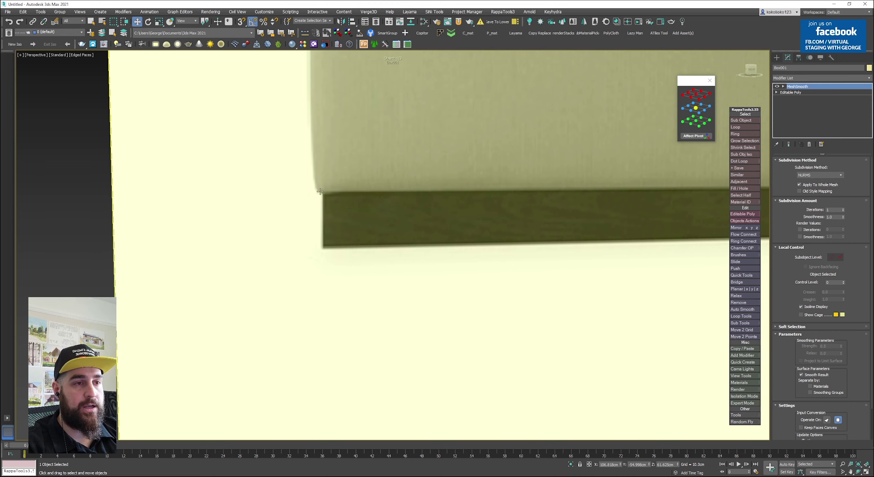
{"action": "scroll", "coordinate": [360, 239], "scroll_direction": "down", "scroll_amount": 5}
{"action": "scroll", "coordinate": [627, 179], "scroll_direction": "up", "scroll_amount": 4}
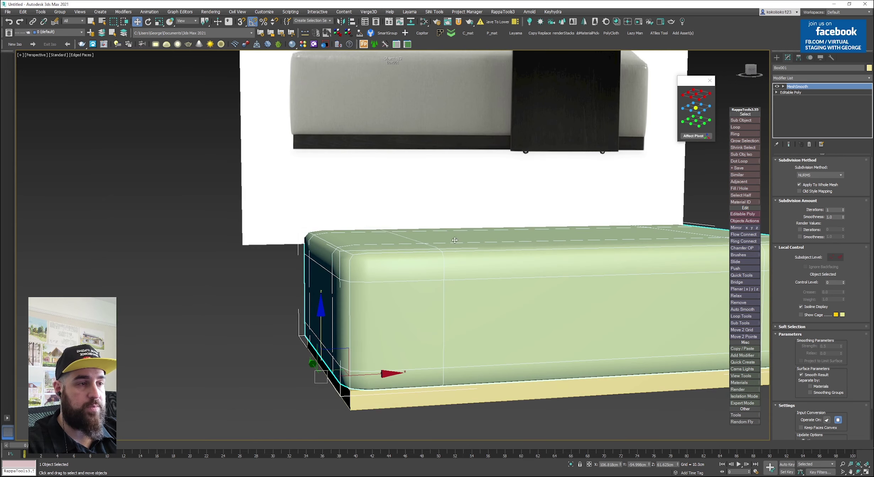
In the Editable Poly, insert a support edge loop close to the upper box's bottom edge with the end result hidden, then show the end result
{"action": "left_click", "coordinate": [789, 93]}
{"action": "scroll", "coordinate": [340, 331], "scroll_direction": "up", "scroll_amount": 5}
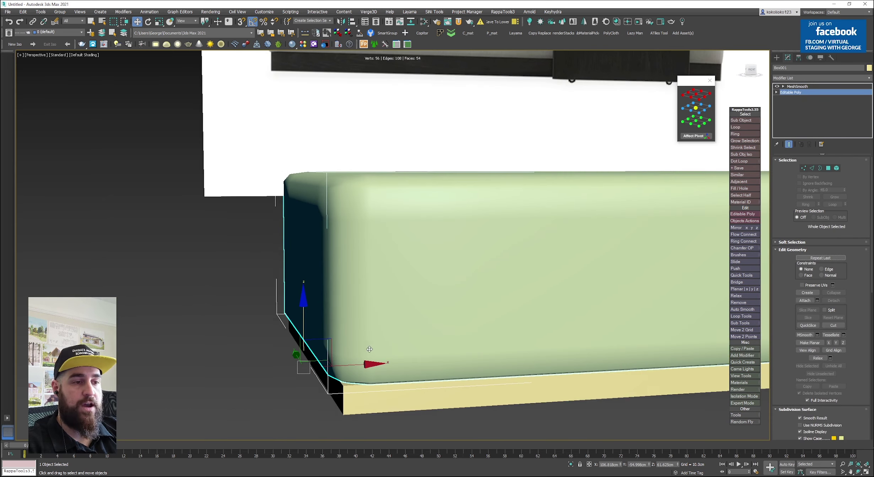
{"action": "key", "text": "alt+c"}
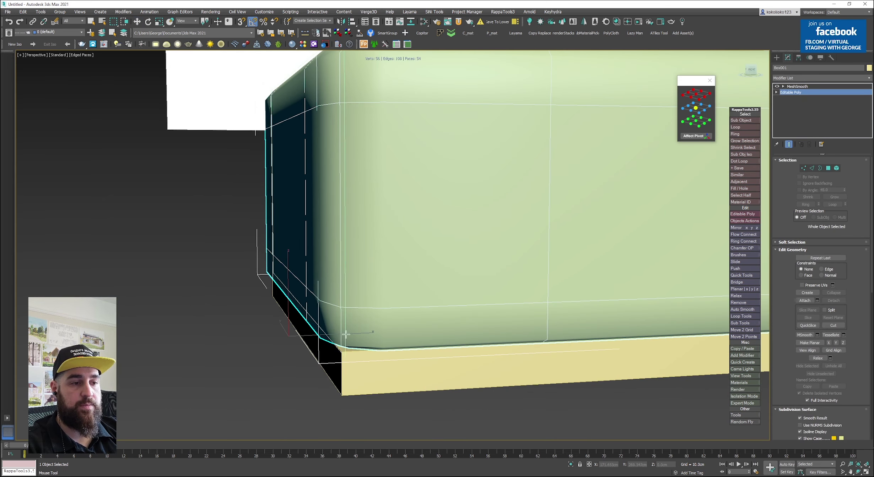
{"action": "left_click", "coordinate": [788, 144]}
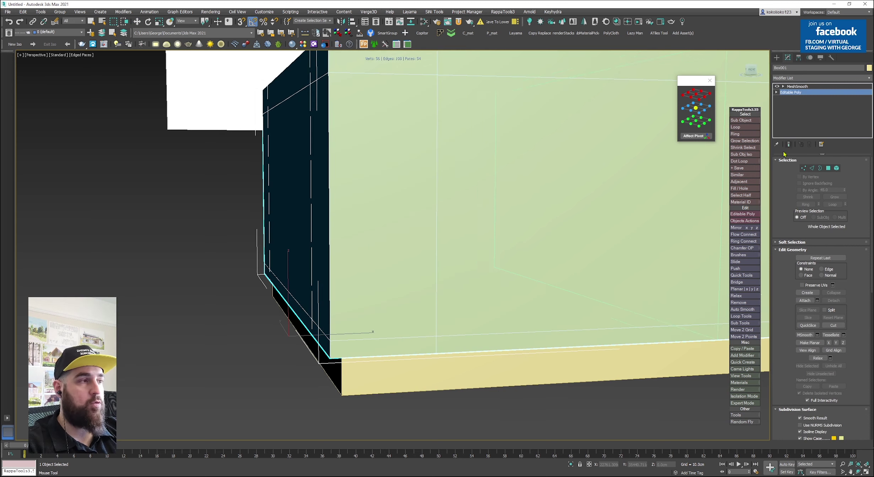
{"action": "left_click", "coordinate": [327, 348]}
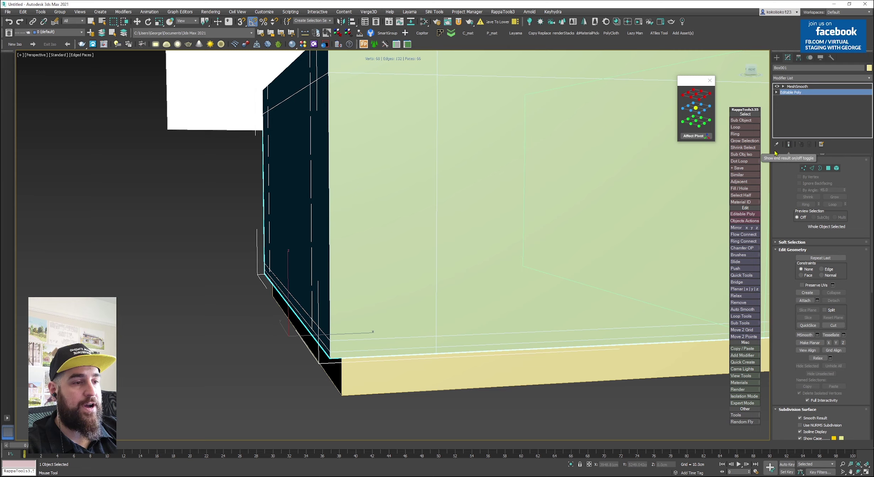
{"action": "left_click", "coordinate": [788, 144]}
{"action": "mouse_move", "coordinate": [449, 269]}
{"action": "middle_mouse_down", "text": "alt"}
{"action": "mouse_move", "coordinate": [446, 259]}
{"action": "mouse_move", "coordinate": [447, 284]}
{"action": "middle_mouse_up", "text": "alt"}
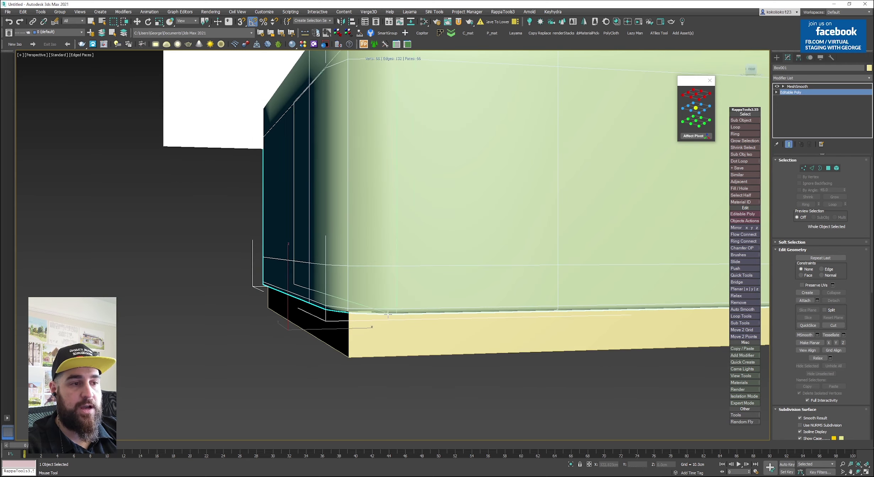
Insert more support edge loops close to the upper box's ends and long sides to tighten its vertical corners
{"action": "middle_click_drag", "start_coordinate": [331, 312], "coordinate": [406, 327], "text": "alt"}
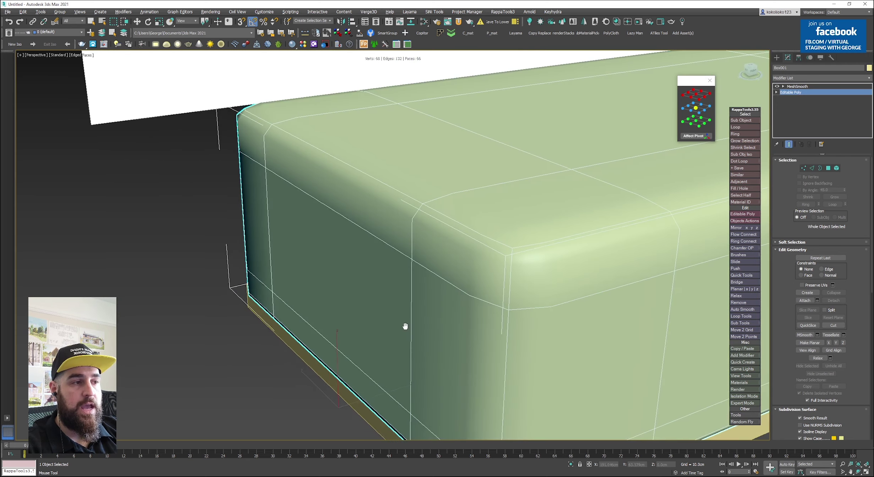
{"action": "scroll", "coordinate": [405, 312], "scroll_direction": "down", "scroll_amount": 4}
{"action": "middle_click_drag", "start_coordinate": [405, 286], "coordinate": [443, 302], "text": "alt"}
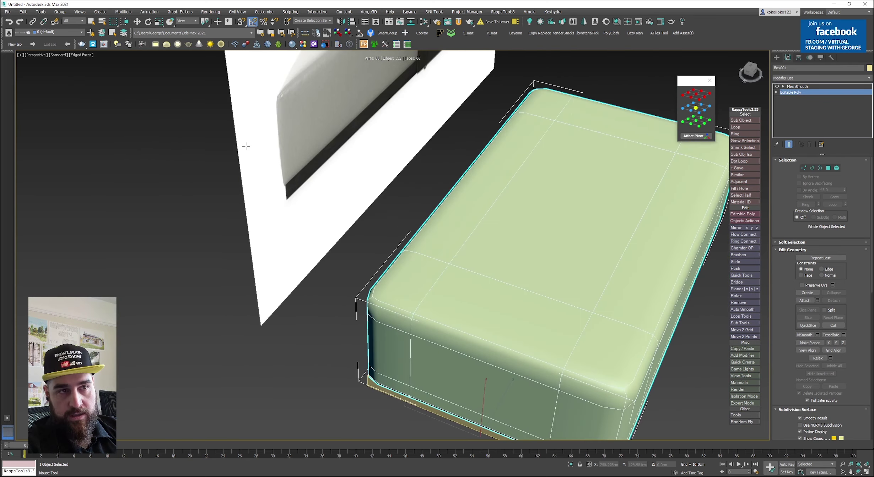
{"action": "middle_click_drag", "start_coordinate": [246, 147], "coordinate": [199, 117], "text": "alt"}
{"action": "scroll", "coordinate": [287, 269], "scroll_direction": "up", "scroll_amount": 4}
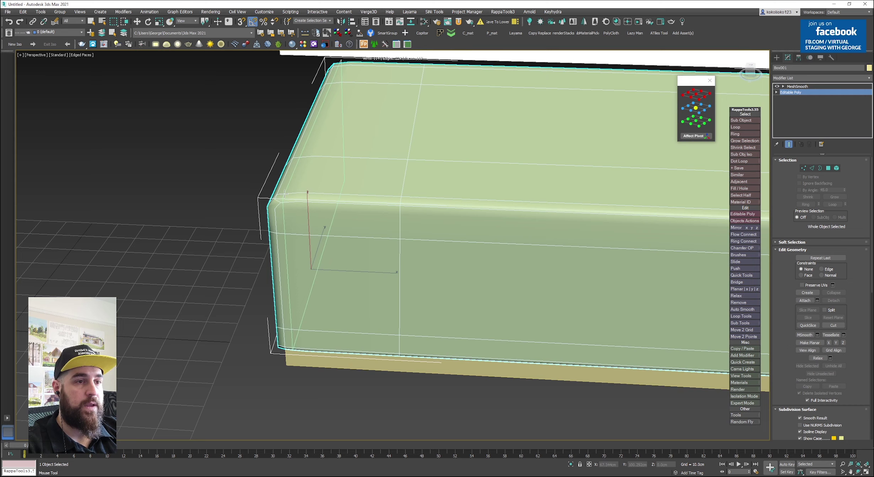
{"action": "left_click", "coordinate": [287, 270]}
Finish inserting loops, deselect the upper box and compare its tightened shape with the reference photo without edged faces
{"action": "middle_click_drag", "start_coordinate": [201, 280], "coordinate": [217, 234], "text": "alt"}
{"action": "key", "text": "2"}
{"action": "left_click", "coordinate": [192, 251]}
{"action": "key", "text": "2"}
{"action": "left_click", "coordinate": [191, 251]}
{"action": "scroll", "coordinate": [194, 251], "scroll_direction": "down", "scroll_amount": 5}
{"action": "key", "text": "F4"}
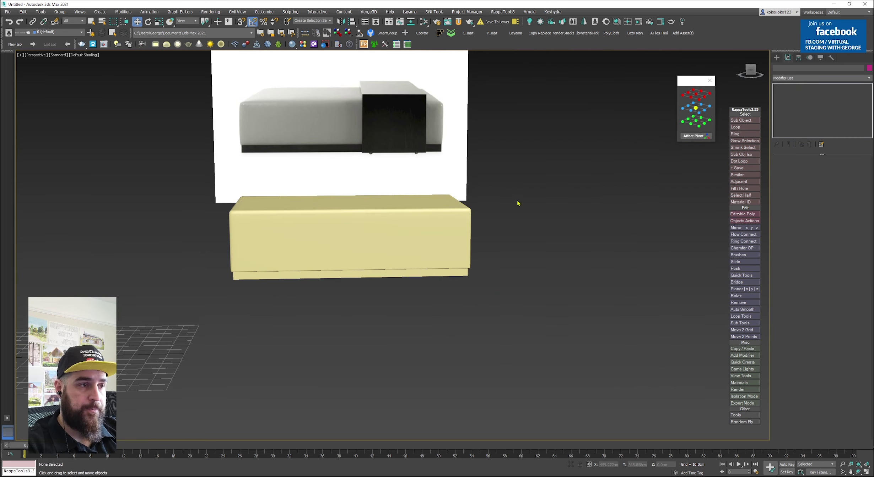
{"action": "middle_click_drag", "start_coordinate": [517, 202], "coordinate": [481, 179], "text": "alt"}
{"action": "scroll", "coordinate": [290, 194], "scroll_direction": "up", "scroll_amount": 3}
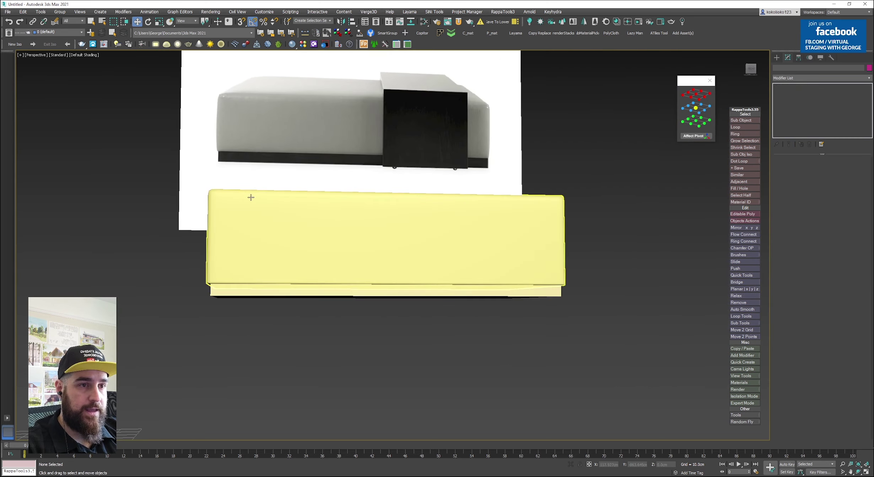
Select the upper box, show edged faces and insert two crosswise edge loops across its middle section
{"action": "left_click", "coordinate": [250, 197]}
{"action": "key", "text": "F4"}
{"action": "middle_click_drag", "start_coordinate": [250, 198], "coordinate": [255, 227], "text": "alt"}
{"action": "middle_click_drag", "start_coordinate": [343, 217], "coordinate": [363, 289]}
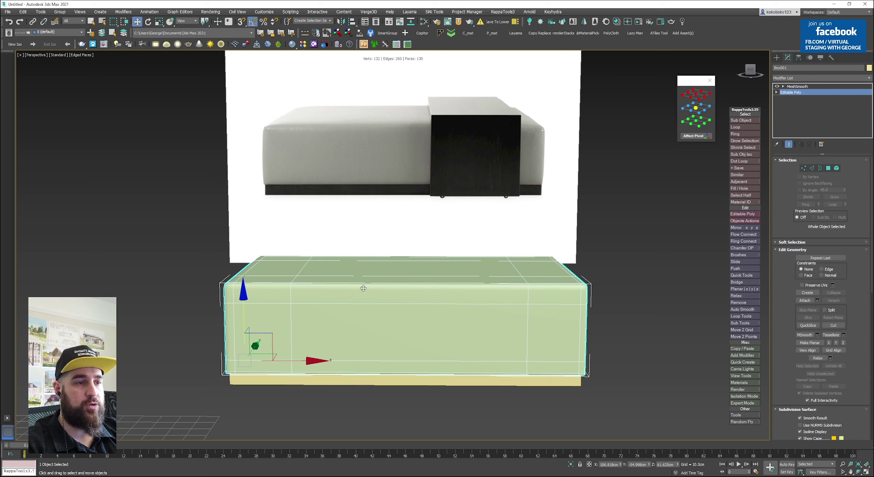
{"action": "key", "text": "alt+1"}
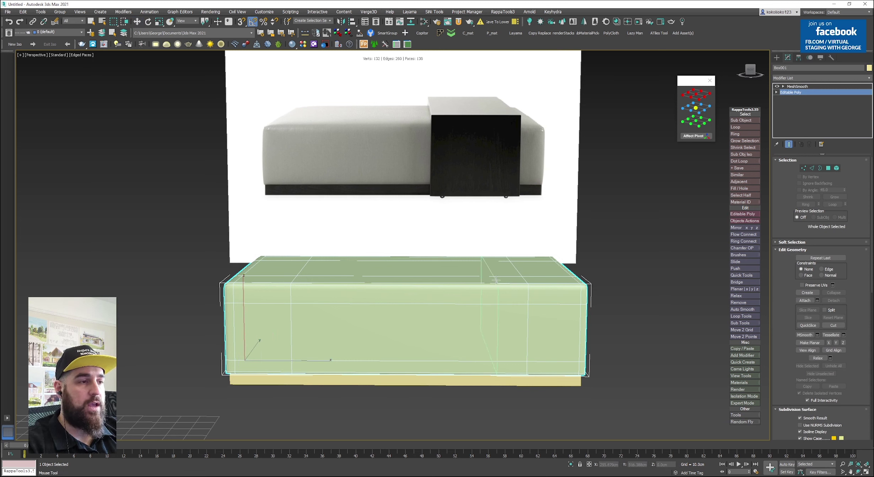
{"action": "left_click", "coordinate": [492, 274]}
{"action": "left_click", "coordinate": [334, 272]}
{"action": "right_click", "coordinate": [471, 276]}
In the front view, raise the upper box's top vertices between the outer support loops to about Z 97.3 cm
{"action": "key", "text": "2"}
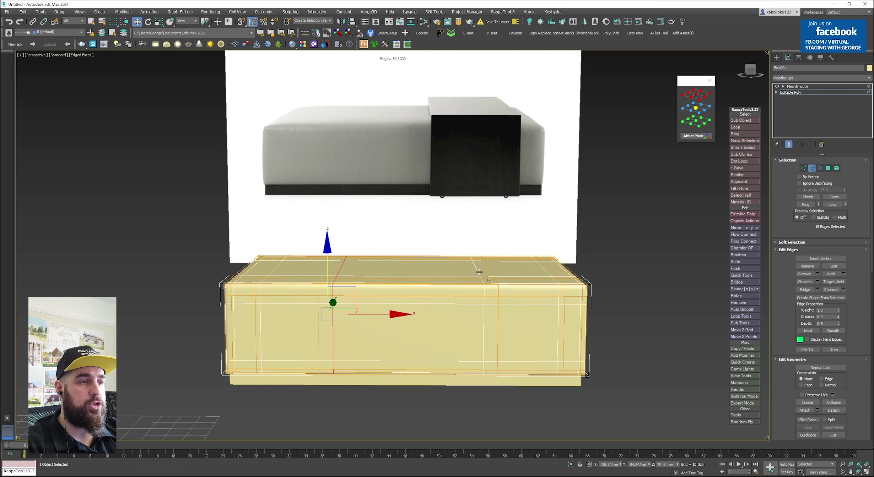
{"action": "key", "text": "shift+e"}
{"action": "double_click", "coordinate": [488, 269], "text": "ctrl"}
{"action": "key", "text": "1"}
{"action": "left_click_drag", "start_coordinate": [310, 237], "coordinate": [504, 290]}
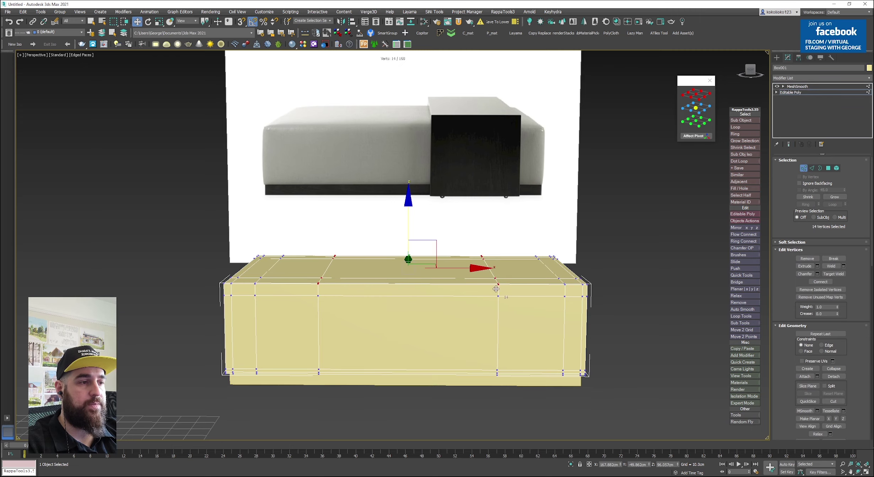
{"action": "key", "text": "f"}
{"action": "scroll", "coordinate": [485, 284], "scroll_direction": "down", "scroll_amount": 5}
{"action": "key", "text": "F3"}
{"action": "left_click_drag", "start_coordinate": [358, 252], "coordinate": [554, 268]}
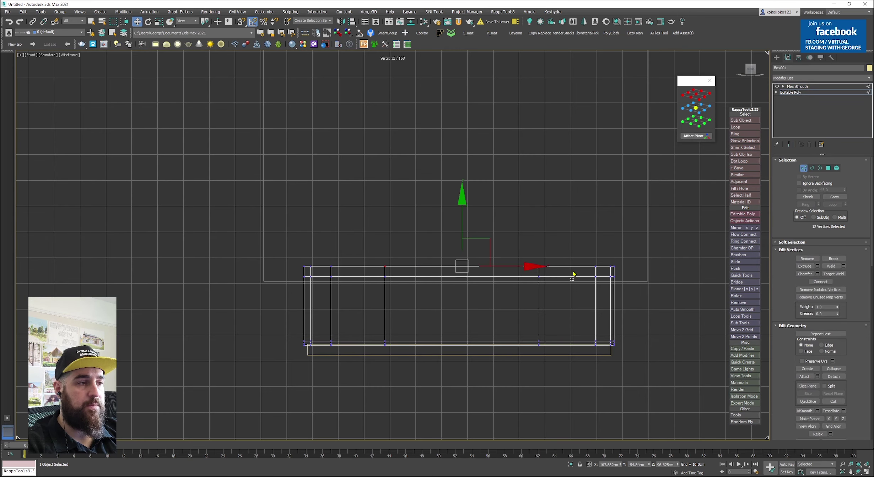
{"action": "key", "text": "F3"}
{"action": "left_click_drag", "start_coordinate": [327, 257], "coordinate": [383, 267]}
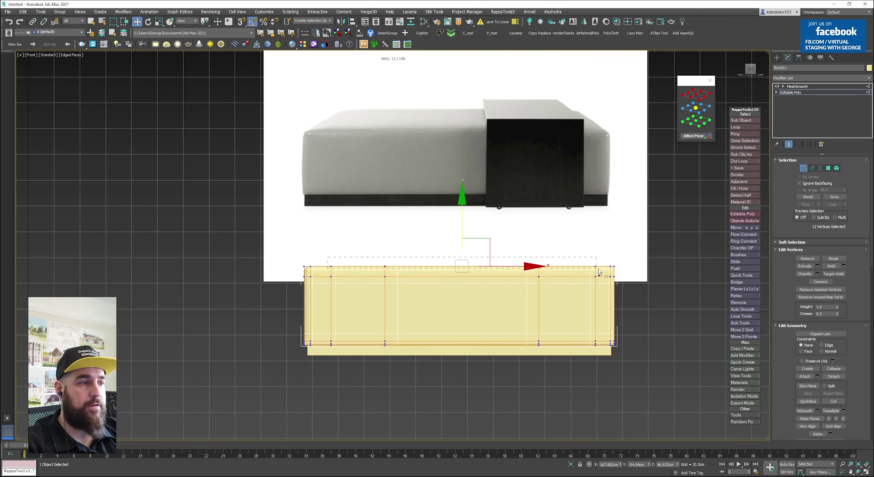
{"action": "left_click_drag", "start_coordinate": [466, 206], "coordinate": [467, 203]}
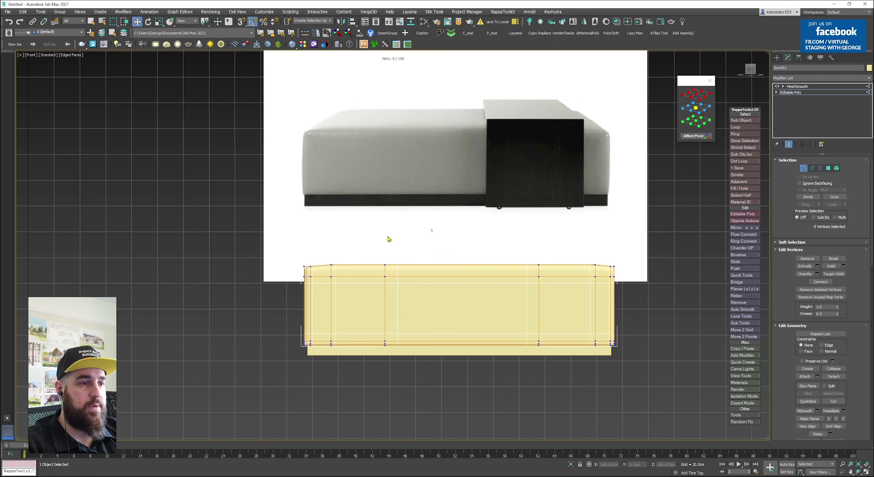
Raise the top vertices of the two inner crosswise loops further to dome the cushion, then leave vertex editing
{"action": "left_click_drag", "start_coordinate": [341, 247], "coordinate": [549, 273]}
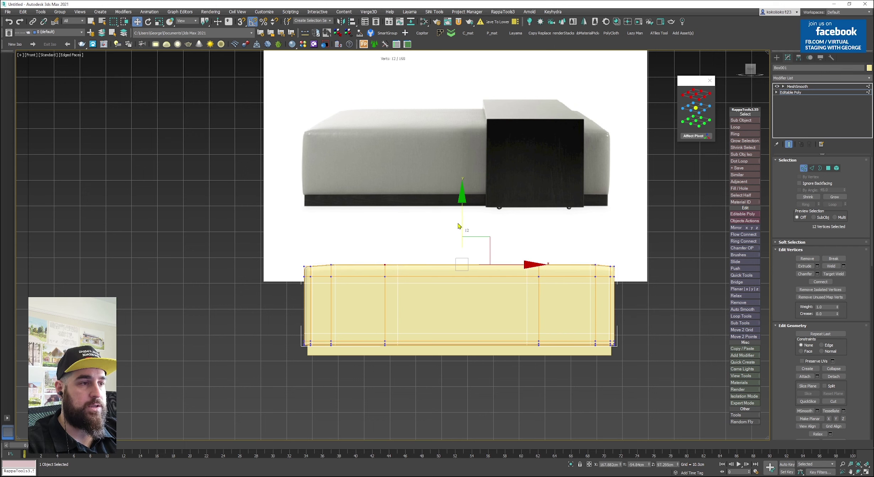
{"action": "middle_click_drag", "start_coordinate": [460, 226], "coordinate": [605, 226], "text": "alt"}
{"action": "key", "text": "1"}
{"action": "left_click", "coordinate": [604, 226]}
{"action": "middle_click_drag", "start_coordinate": [508, 296], "coordinate": [516, 252], "text": "alt"}
{"action": "left_click", "coordinate": [516, 252]}
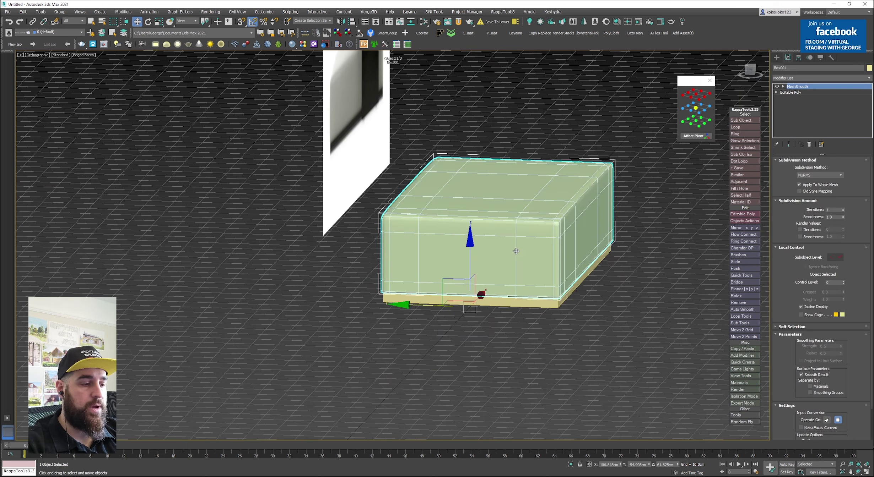
Add a lengthwise edge loop along the upper box's centre and raise its top vertices about 0.5 cm in the left view
{"action": "left_click", "coordinate": [791, 92]}
{"action": "key", "text": "1"}
{"action": "key", "text": "l"}
{"action": "key", "text": "F3"}
{"action": "left_click_drag", "start_coordinate": [448, 209], "coordinate": [470, 231]}
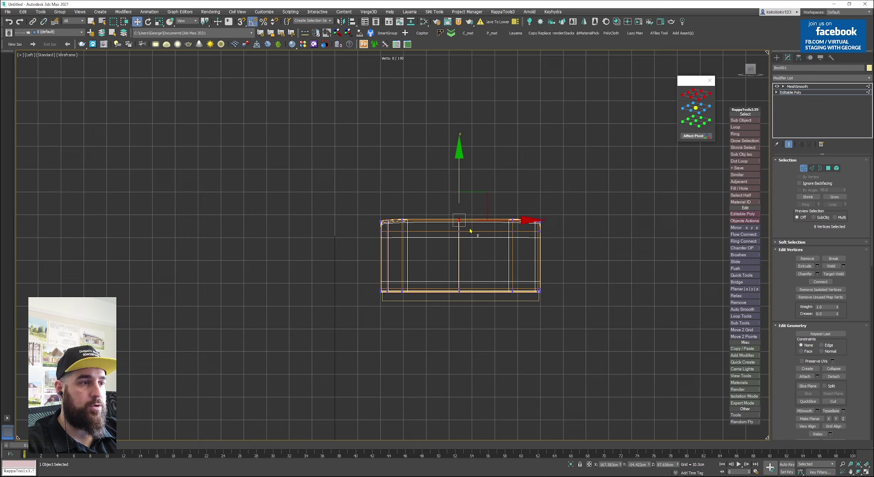
{"action": "scroll", "coordinate": [464, 223], "scroll_direction": "up", "scroll_amount": 5}
{"action": "left_click_drag", "start_coordinate": [449, 187], "coordinate": [454, 179]}
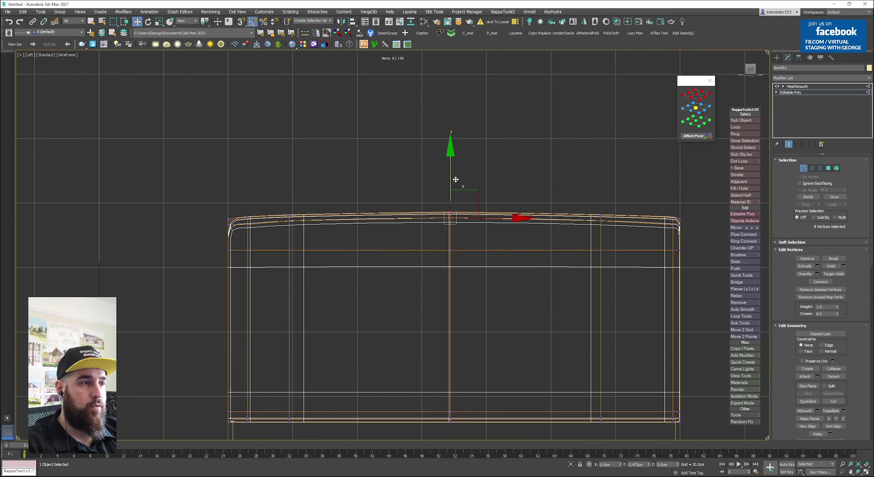
Leave vertex editing and return to the shaded perspective view showing the cushion together with the reference photo
{"action": "key", "text": "p"}
{"action": "key", "text": "u"}
{"action": "key", "text": "1"}
{"action": "key", "text": "F3"}
{"action": "key", "text": "shift+z"}
{"action": "key", "text": "shift+z"}
{"action": "key", "text": "shift+z"}
{"action": "key", "text": "shift+z"}
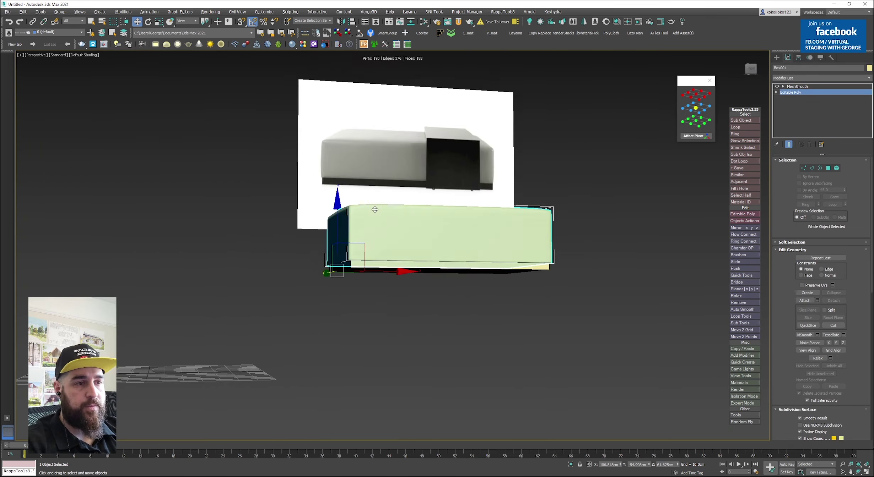
In the front view, move the mid-height vertices at both ends of the upper box slightly outward to bulge them
{"action": "key", "text": "f"}
{"action": "key", "text": "F4"}
{"action": "scroll", "coordinate": [367, 245], "scroll_direction": "up", "scroll_amount": 3}
{"action": "key", "text": "1"}
{"action": "scroll", "coordinate": [281, 249], "scroll_direction": "up", "scroll_amount": 2}
{"action": "left_click_drag", "start_coordinate": [277, 236], "coordinate": [303, 251]}
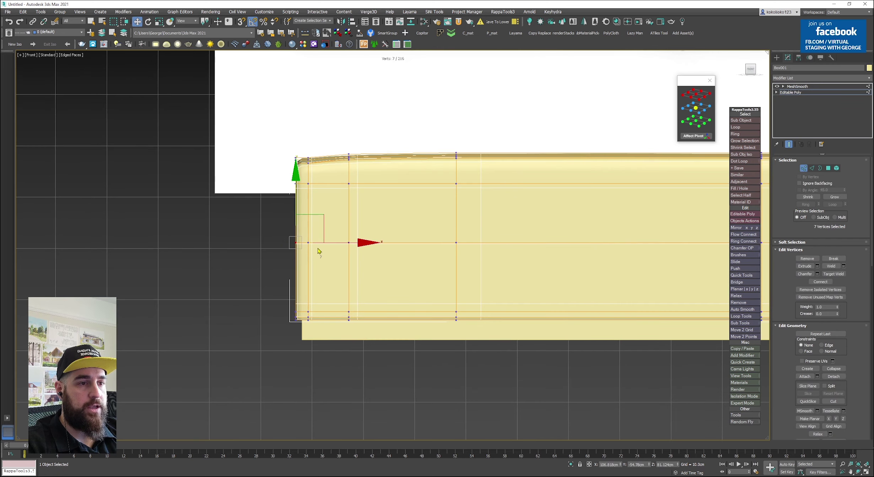
{"action": "scroll", "coordinate": [400, 244], "scroll_direction": "down", "scroll_amount": 5}
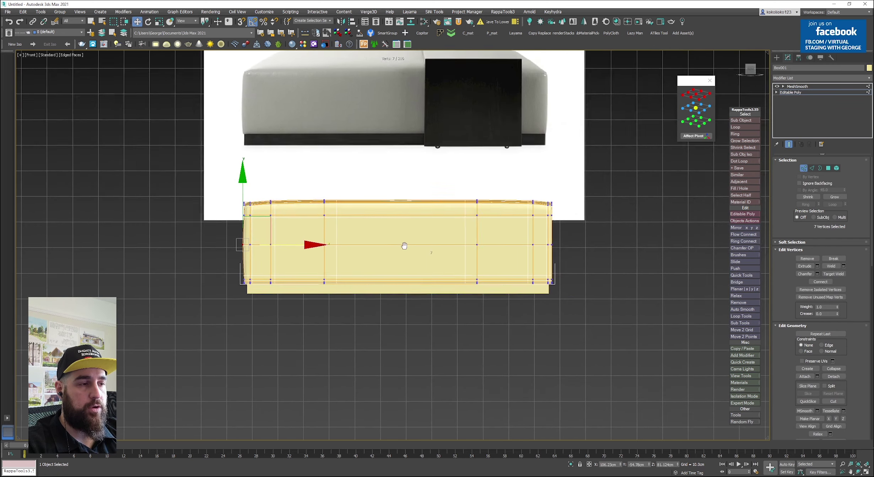
{"action": "scroll", "coordinate": [547, 272], "scroll_direction": "up", "scroll_amount": 5}
{"action": "left_click_drag", "start_coordinate": [490, 255], "coordinate": [472, 244]}
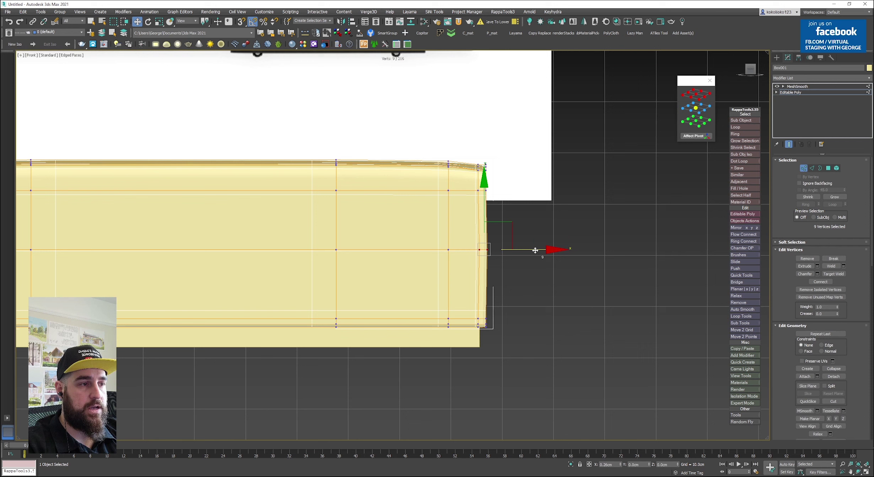
{"action": "left_click_drag", "start_coordinate": [535, 250], "coordinate": [535, 251]}
{"action": "scroll", "coordinate": [527, 252], "scroll_direction": "down", "scroll_amount": 1}
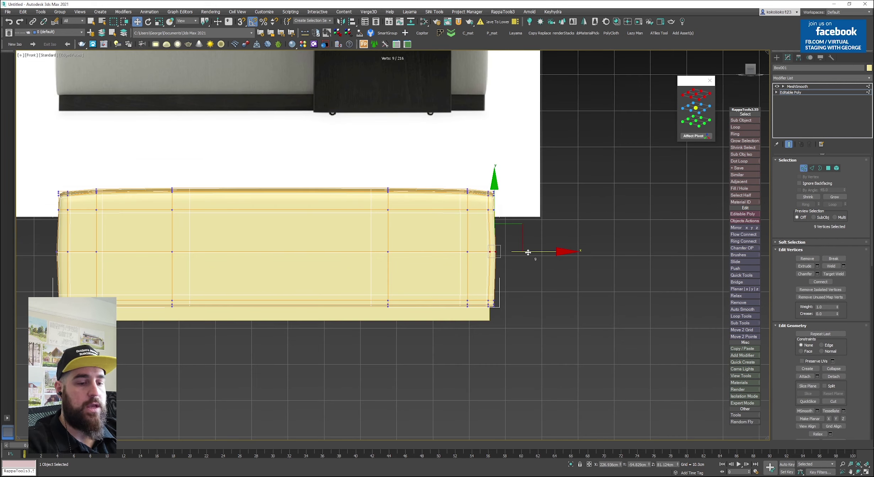
In the left view, move the mid-height vertices on both long sides of the upper box slightly outward
{"action": "key", "text": "l"}
{"action": "scroll", "coordinate": [522, 256], "scroll_direction": "down", "scroll_amount": 3}
{"action": "scroll", "coordinate": [368, 250], "scroll_direction": "up", "scroll_amount": 2}
{"action": "left_click_drag", "start_coordinate": [348, 241], "coordinate": [406, 252]}
{"action": "scroll", "coordinate": [503, 261], "scroll_direction": "down", "scroll_amount": 3}
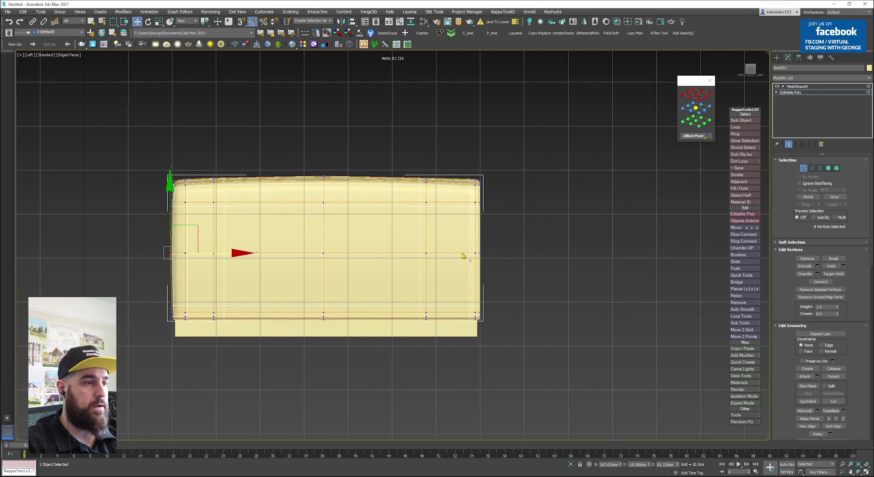
{"action": "scroll", "coordinate": [503, 261], "scroll_direction": "up", "scroll_amount": 5}
{"action": "left_click_drag", "start_coordinate": [503, 261], "coordinate": [491, 249]}
{"action": "left_click_drag", "start_coordinate": [519, 276], "coordinate": [518, 273], "text": "ctrl"}
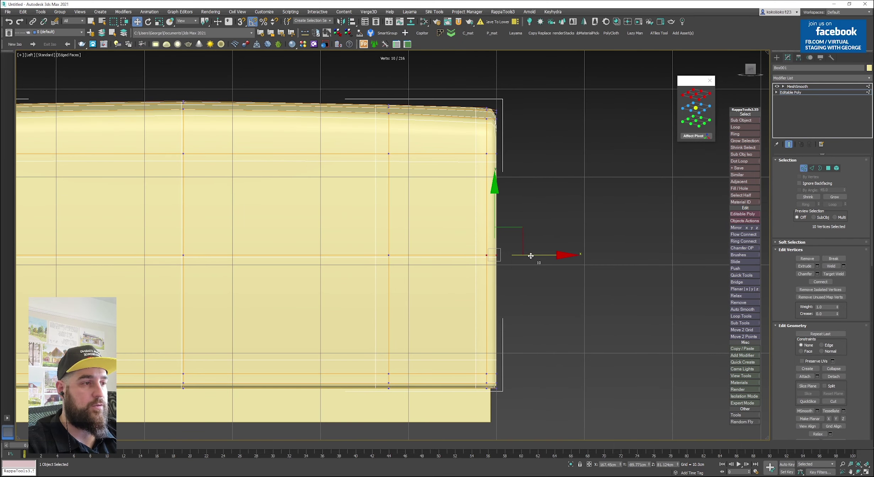
{"action": "scroll", "coordinate": [533, 260], "scroll_direction": "down", "scroll_amount": 2}
{"action": "scroll", "coordinate": [493, 233], "scroll_direction": "up", "scroll_amount": 2}
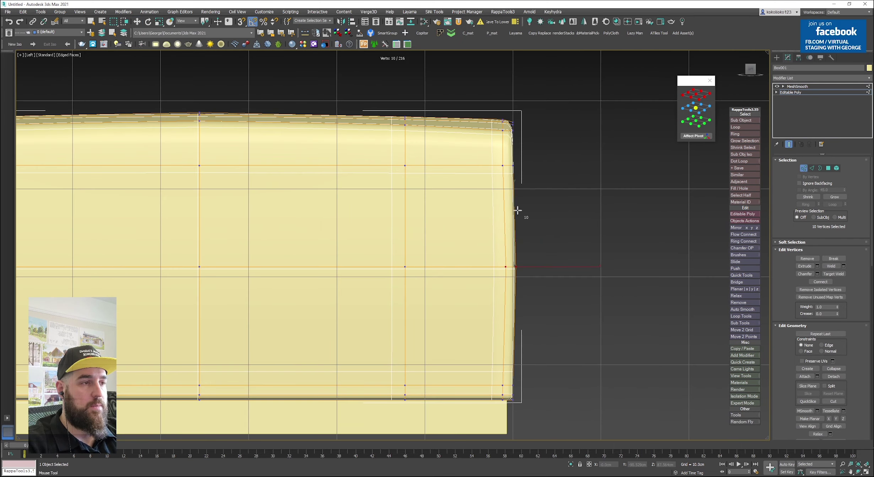
Push the side vertices above and below mid-height outward about 0.2 cm on both sides, then leave vertex editing
{"action": "left_click_drag", "start_coordinate": [492, 157], "coordinate": [533, 185]}
{"action": "left_click_drag", "start_coordinate": [484, 337], "coordinate": [539, 388], "text": "ctrl"}
{"action": "left_click_drag", "start_coordinate": [553, 277], "coordinate": [556, 277]}
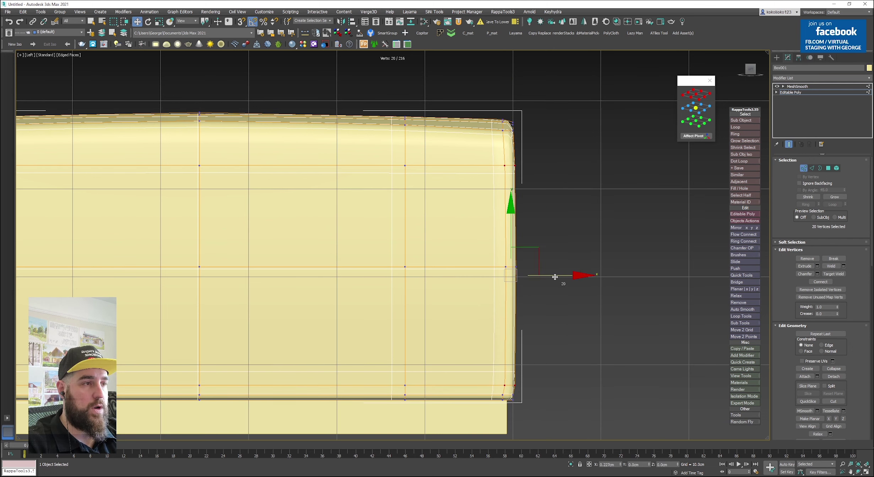
{"action": "middle_click_drag", "start_coordinate": [262, 314], "coordinate": [689, 345]}
{"action": "left_click_drag", "start_coordinate": [307, 194], "coordinate": [371, 224]}
{"action": "left_click_drag", "start_coordinate": [259, 387], "coordinate": [370, 421]}
{"action": "key", "text": "f"}
{"action": "key", "text": "1"}
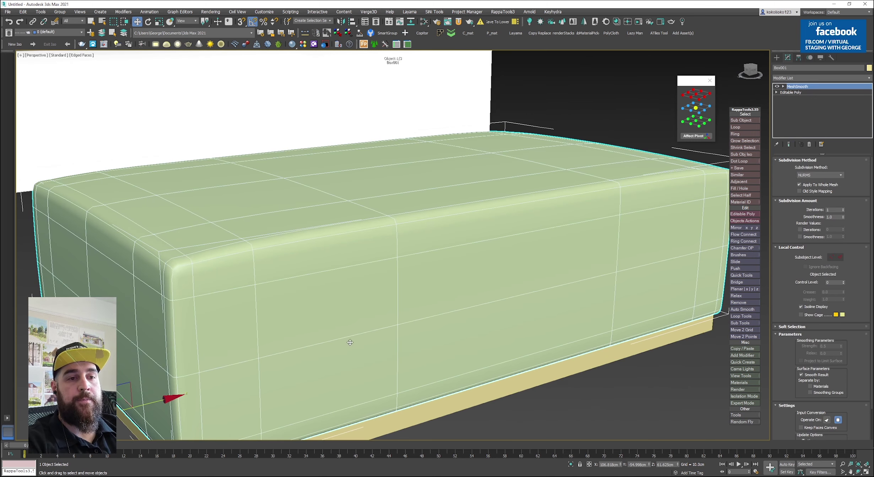
Examine the smoothed cushion's rounded edges and bulging sides against the reference photo, with and without edged faces
{"action": "scroll", "coordinate": [349, 342], "scroll_direction": "down", "scroll_amount": 4}
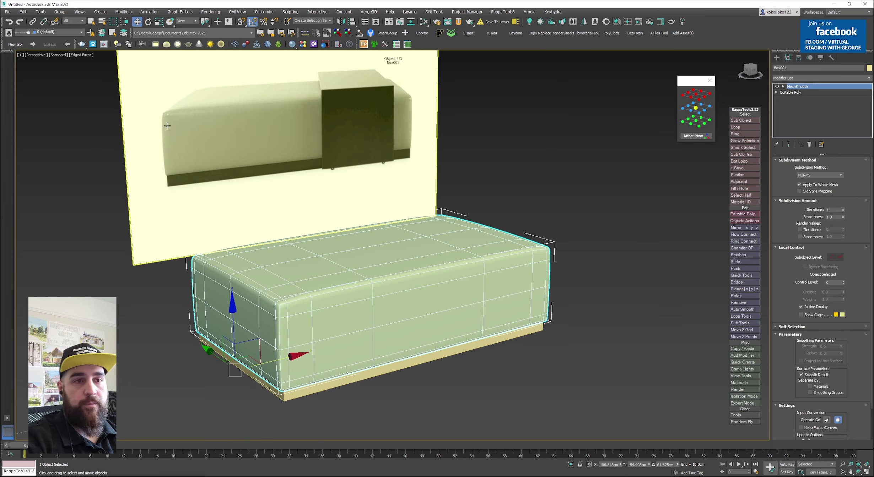
{"action": "scroll", "coordinate": [185, 170], "scroll_direction": "up", "scroll_amount": 5}
{"action": "scroll", "coordinate": [177, 161], "scroll_direction": "down", "scroll_amount": 2}
{"action": "scroll", "coordinate": [178, 161], "scroll_direction": "down", "scroll_amount": 5}
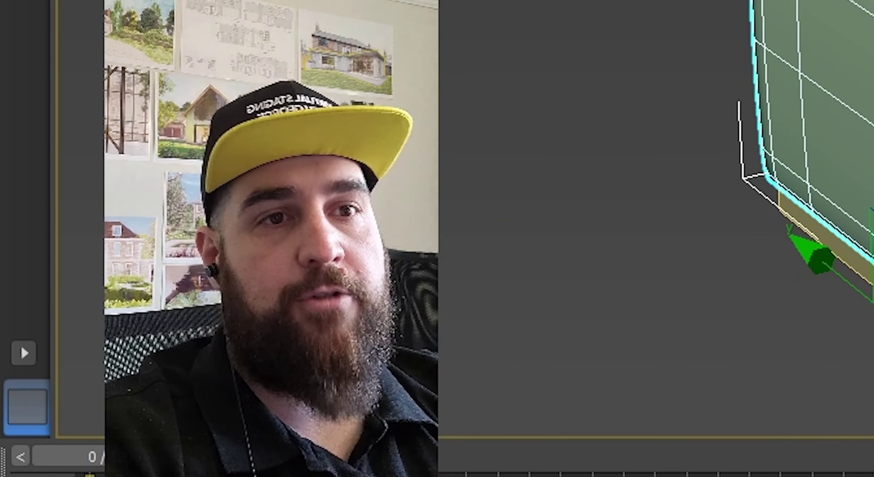
{"action": "scroll", "coordinate": [267, 366], "scroll_direction": "up", "scroll_amount": 3}
{"action": "scroll", "coordinate": [284, 352], "scroll_direction": "down", "scroll_amount": 3}
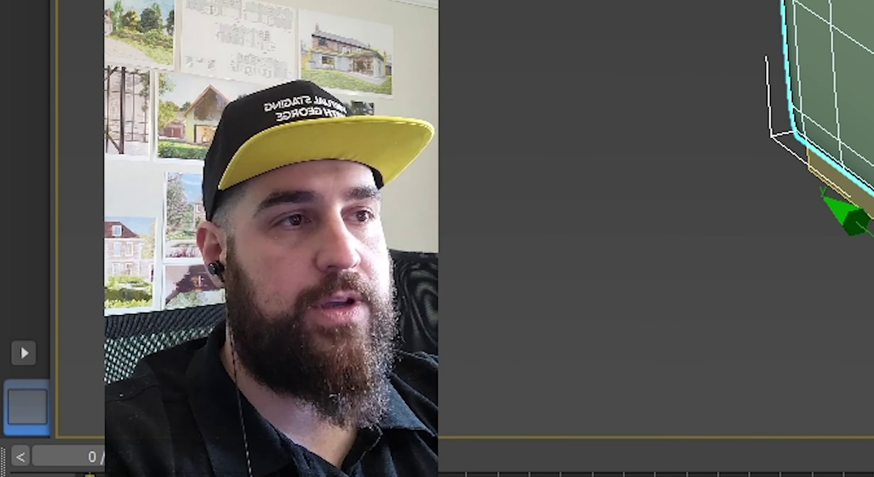
{"action": "scroll", "coordinate": [368, 249], "scroll_direction": "down", "scroll_amount": 3}
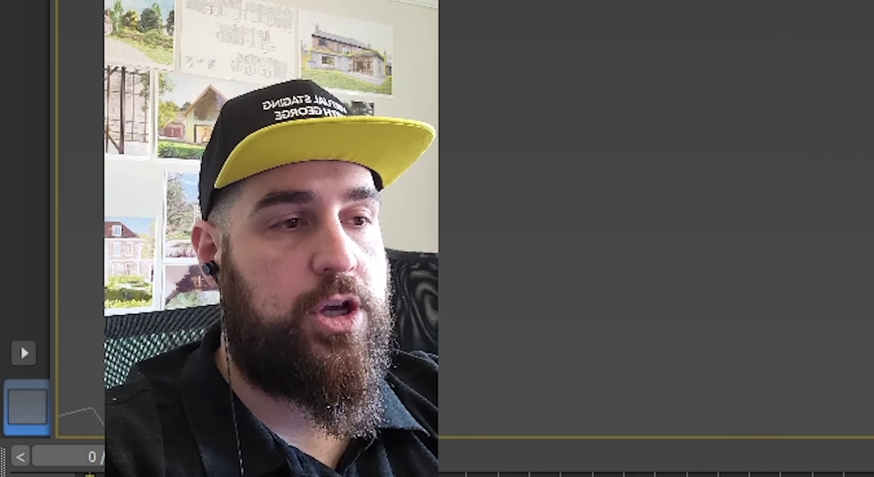
{"action": "scroll", "coordinate": [368, 249], "scroll_direction": "up", "scroll_amount": 4}
{"action": "scroll", "coordinate": [368, 249], "scroll_direction": "down", "scroll_amount": 4}
{"action": "key", "text": "F4"}
{"action": "key", "text": "F4"}
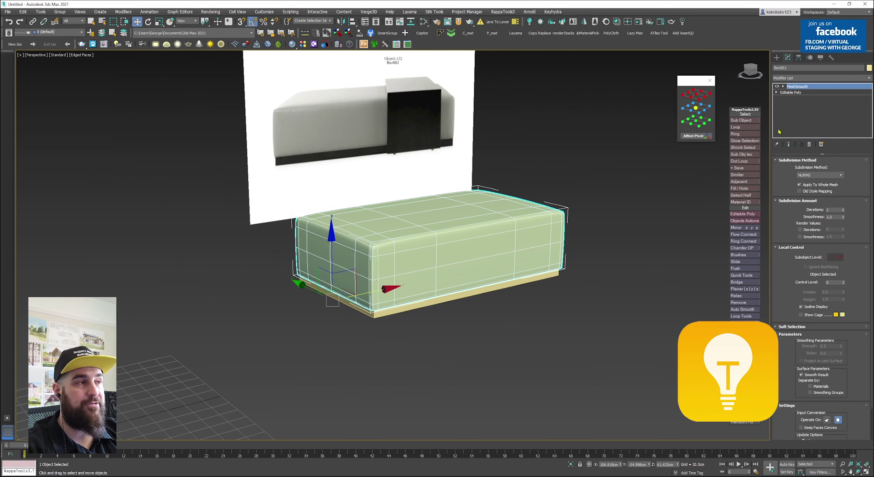
Convert the smoothed cushion to an Editable Poly, collapsing its MeshSmooth modifier, and show its edged faces
{"action": "left_click", "coordinate": [777, 58]}
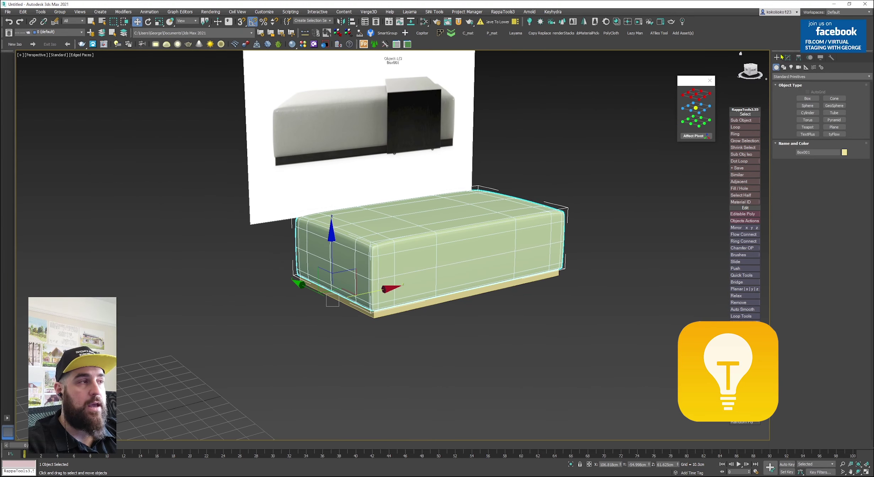
{"action": "right_click", "coordinate": [592, 162]}
{"action": "mouse_move", "coordinate": [622, 228]}
{"action": "left_click", "coordinate": [686, 236]}
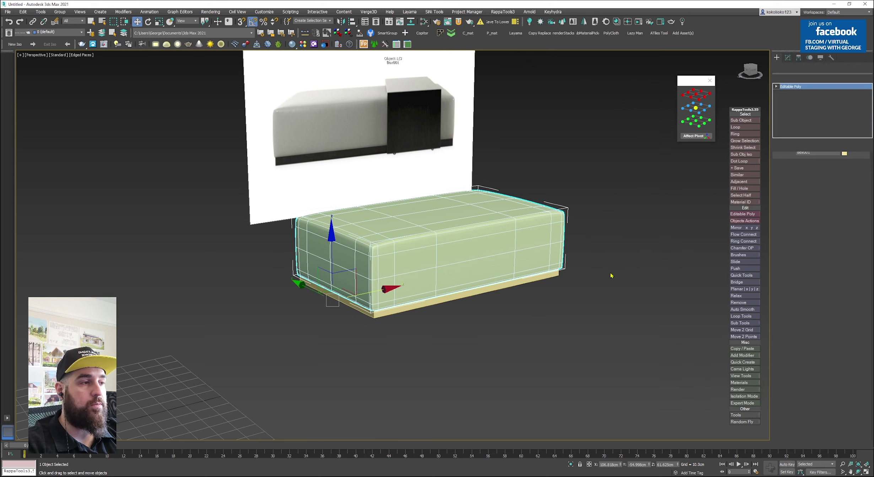
{"action": "key", "text": "F4"}
{"action": "left_click", "coordinate": [578, 266]}
{"action": "key", "text": "F4"}
{"action": "left_click", "coordinate": [550, 254]}
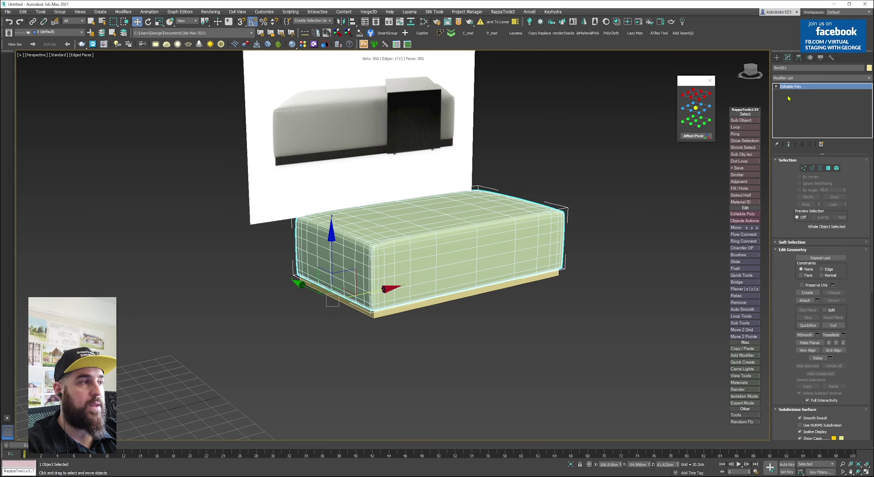
Add a Quadify Mesh modifier to the cushion and set its quad size to 2.0%
{"action": "middle_click_drag", "start_coordinate": [523, 242], "coordinate": [519, 294]}
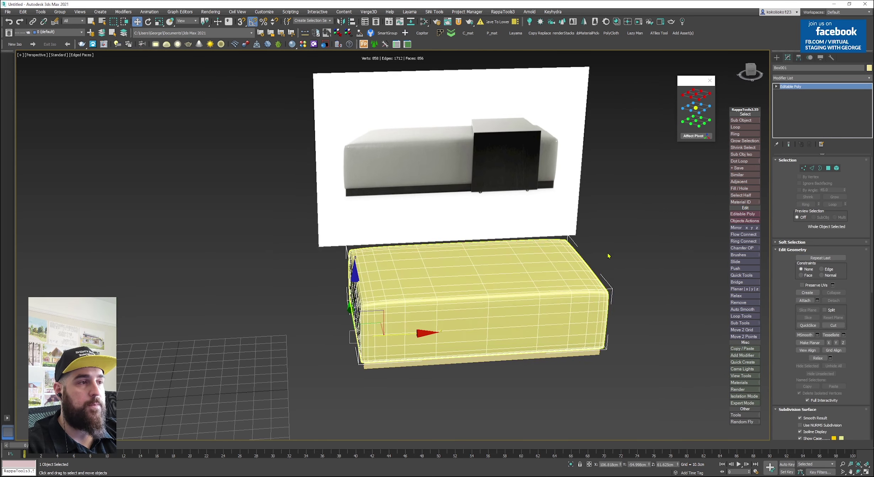
{"action": "left_click", "coordinate": [798, 77]}
{"action": "type", "text": "q"}
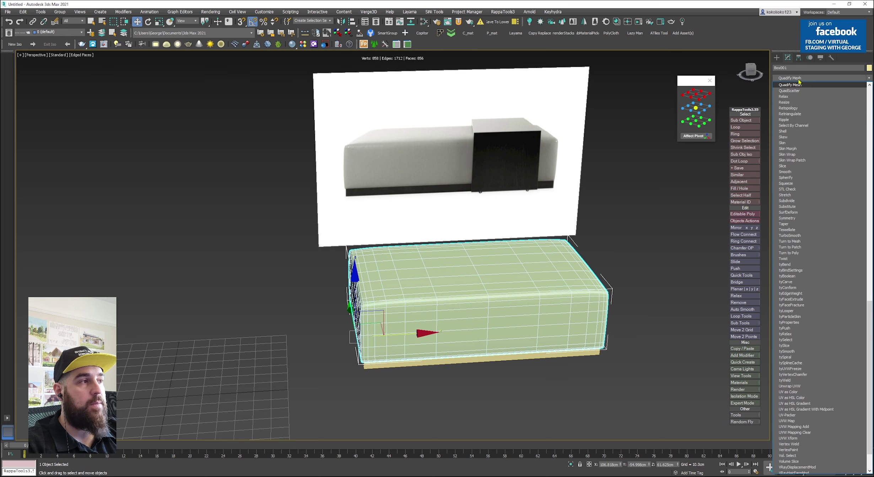
{"action": "left_click", "coordinate": [796, 86]}
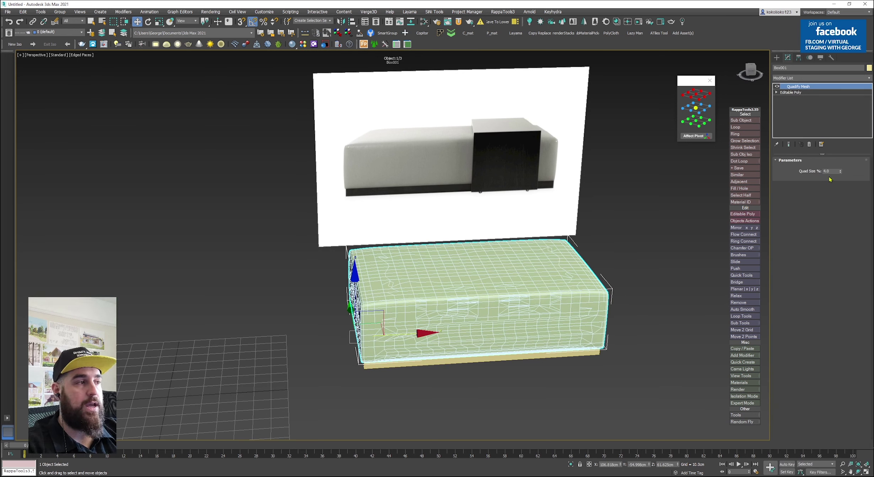
{"action": "scroll", "coordinate": [497, 295], "scroll_direction": "up", "scroll_amount": 5}
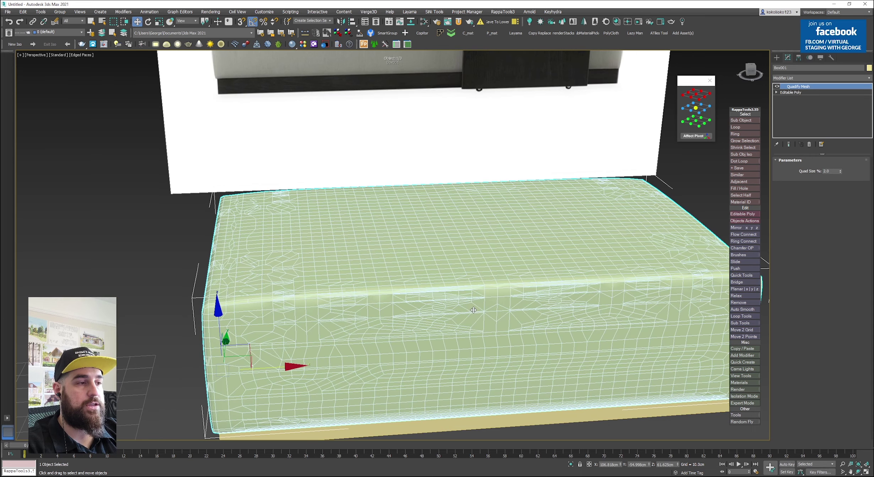
{"action": "middle_click_drag", "start_coordinate": [571, 297], "coordinate": [535, 284]}
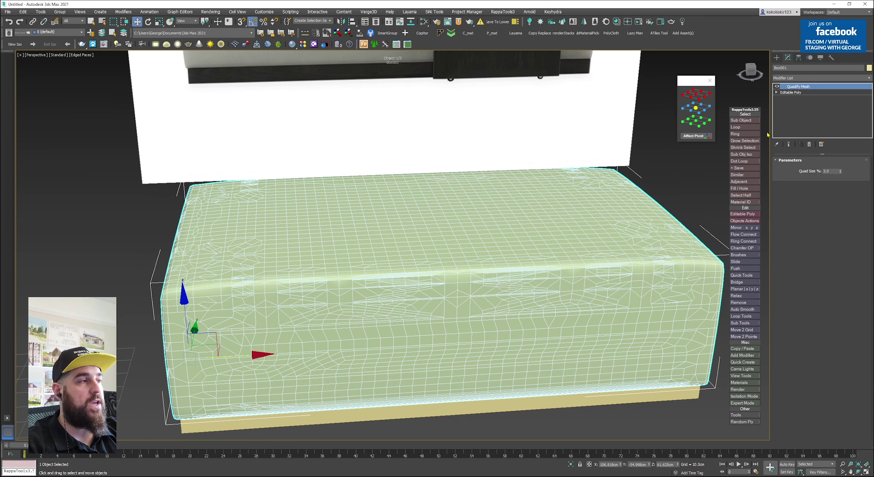
Add a Retopology modifier to the cushion and compute the ReForm remesh with a face count of 5000
{"action": "left_click", "coordinate": [811, 78]}
{"action": "key", "text": "r"}
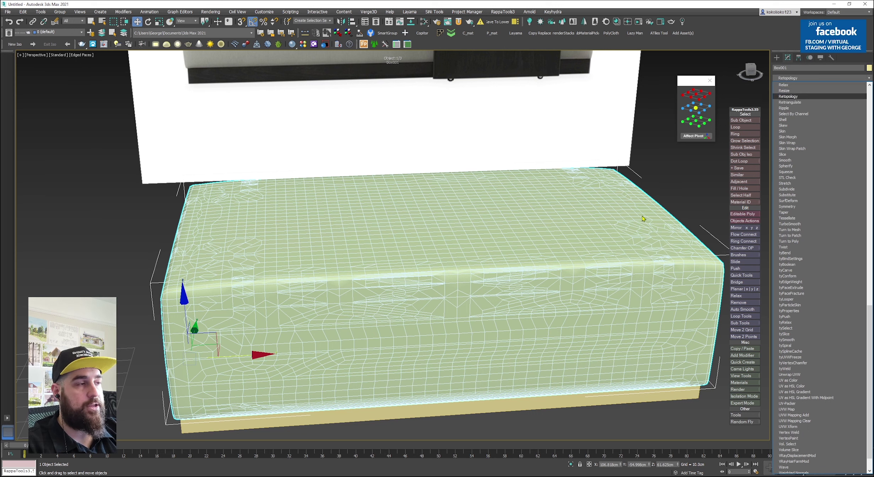
{"action": "key", "text": "Return"}
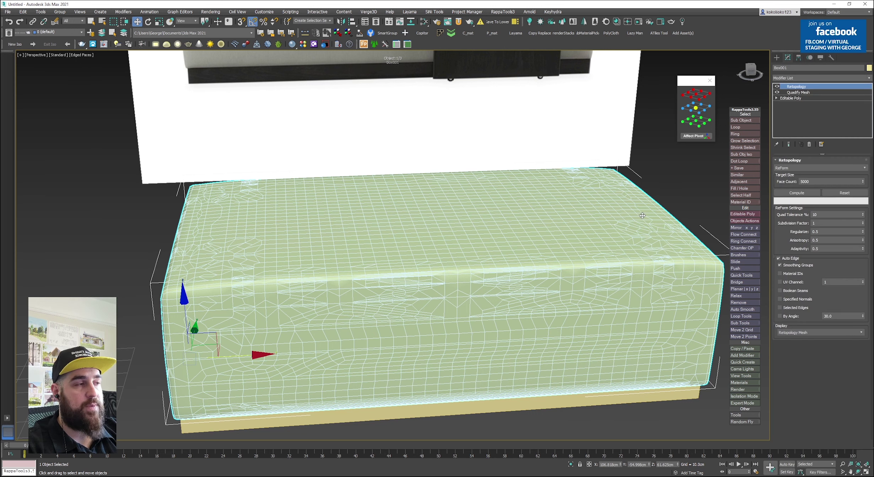
{"action": "left_click", "coordinate": [796, 193]}
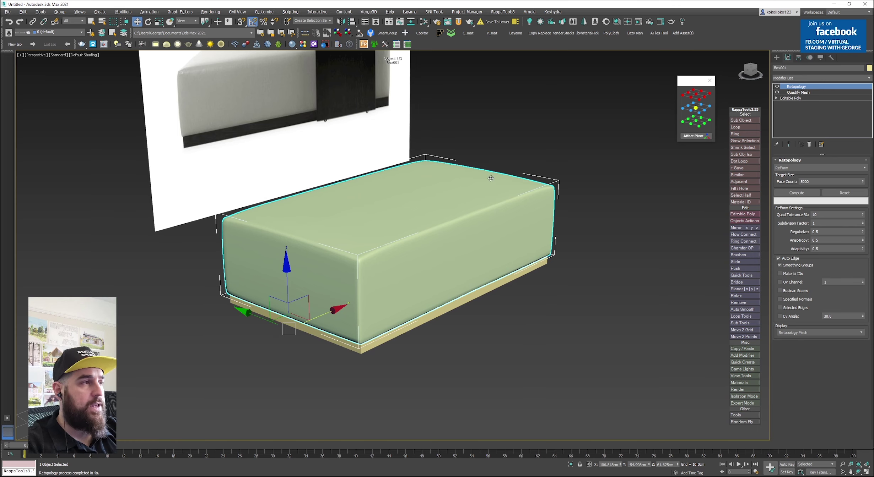
Convert the retopologized cushion to an Editable Mesh
{"action": "right_click", "coordinate": [491, 178]}
{"action": "mouse_move", "coordinate": [533, 252]}
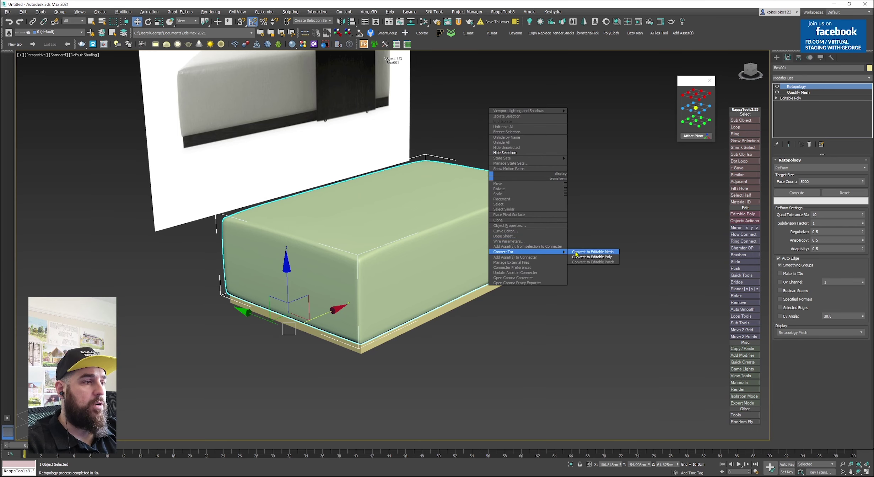
{"action": "left_click", "coordinate": [576, 253]}
Open PolyCloth V2, move its window clear of the cushion, and start the cloth brush
{"action": "middle_click_drag", "start_coordinate": [391, 248], "coordinate": [444, 256], "text": "alt"}
{"action": "left_click", "coordinate": [610, 33]}
{"action": "left_click_drag", "start_coordinate": [432, 136], "coordinate": [654, 124]}
{"action": "left_click", "coordinate": [647, 141]}
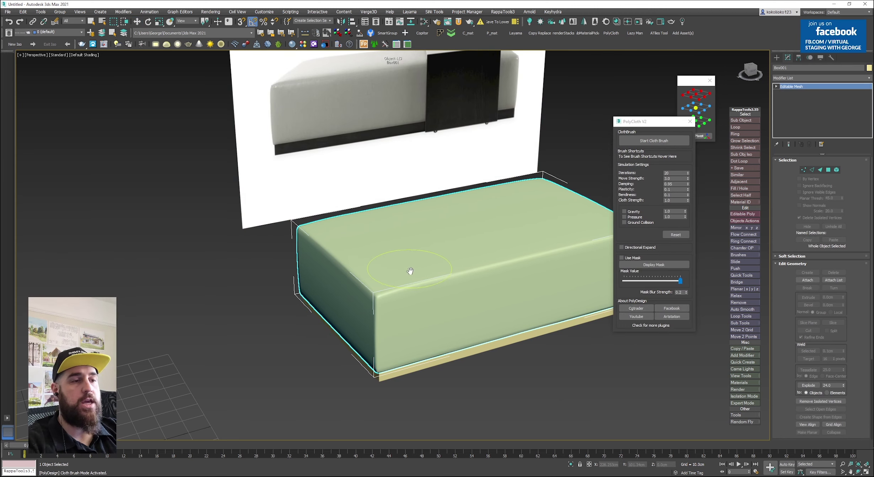
Try cloth brush strokes over the cushion's top edge and near corner, and undo the deformation
{"action": "mouse_move", "coordinate": [395, 279]}
{"action": "left_mouse_down"}
{"action": "mouse_move", "coordinate": [423, 274]}
{"action": "mouse_move", "coordinate": [383, 206]}
{"action": "mouse_move", "coordinate": [568, 178]}
{"action": "mouse_move", "coordinate": [82, 250]}
{"action": "mouse_move", "coordinate": [341, 360]}
{"action": "left_mouse_up"}
{"action": "key", "text": "ctrl+z"}
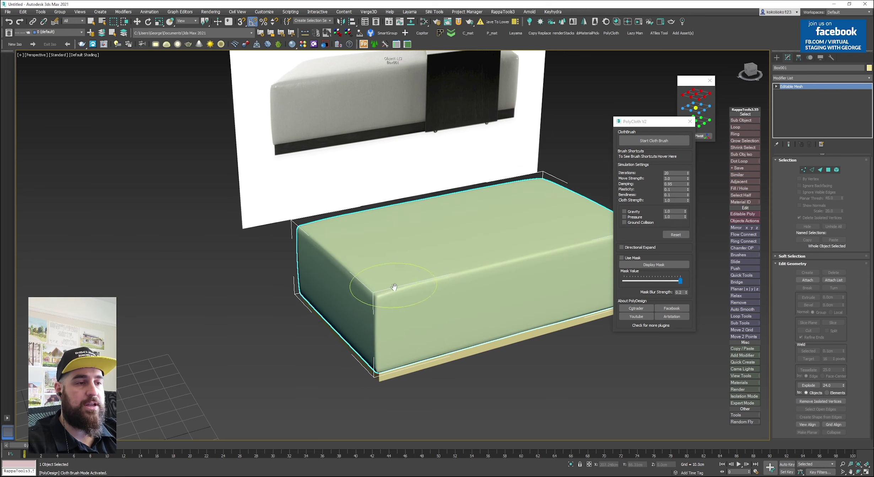
{"action": "mouse_move", "coordinate": [394, 288]}
{"action": "left_mouse_down"}
{"action": "mouse_move", "coordinate": [500, 260]}
{"action": "mouse_move", "coordinate": [426, 220]}
{"action": "left_mouse_up"}
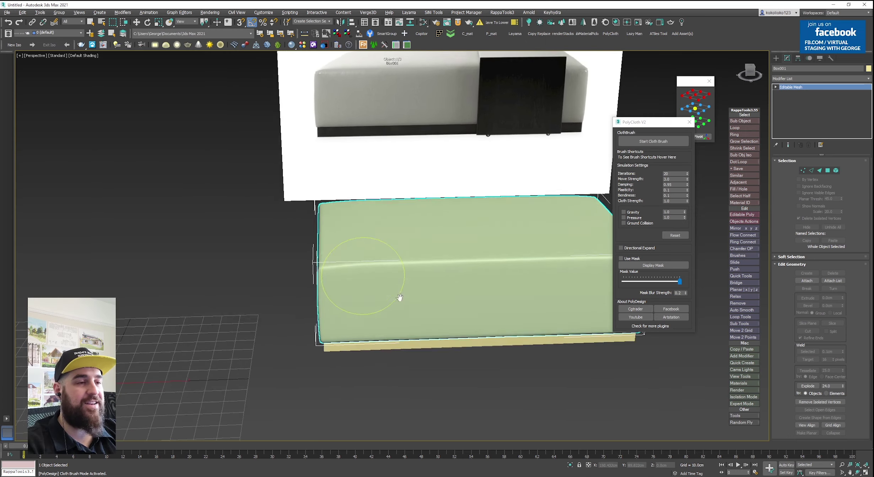
{"action": "middle_click_drag", "start_coordinate": [398, 298], "coordinate": [457, 261], "text": "alt"}
{"action": "scroll", "coordinate": [431, 262], "scroll_direction": "up", "scroll_amount": 4}
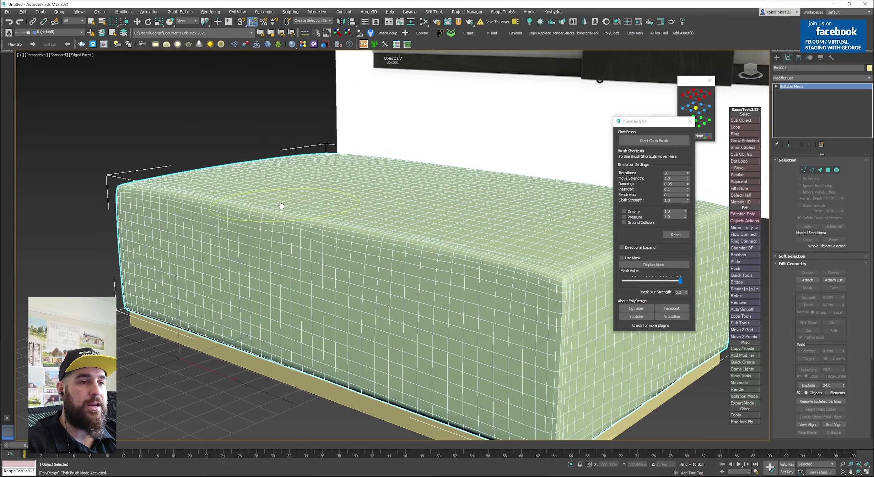
{"action": "middle_click_drag", "start_coordinate": [182, 196], "coordinate": [285, 218], "text": "alt"}
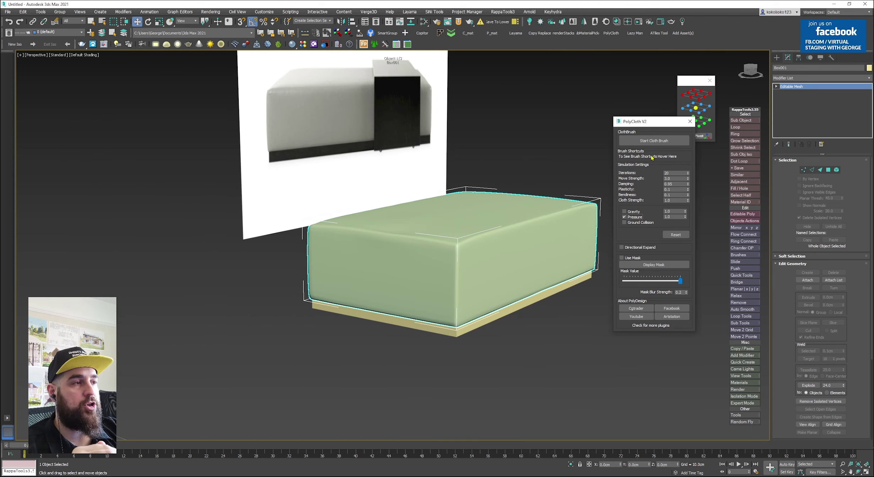
Try inflating the cushion with the cloth brush using pressure 1.0, then undo the stroke
{"action": "left_click", "coordinate": [654, 141]}
{"action": "mouse_move", "coordinate": [474, 226]}
{"action": "left_mouse_down"}
{"action": "mouse_move", "coordinate": [462, 203]}
{"action": "mouse_move", "coordinate": [441, 244]}
{"action": "left_mouse_up"}
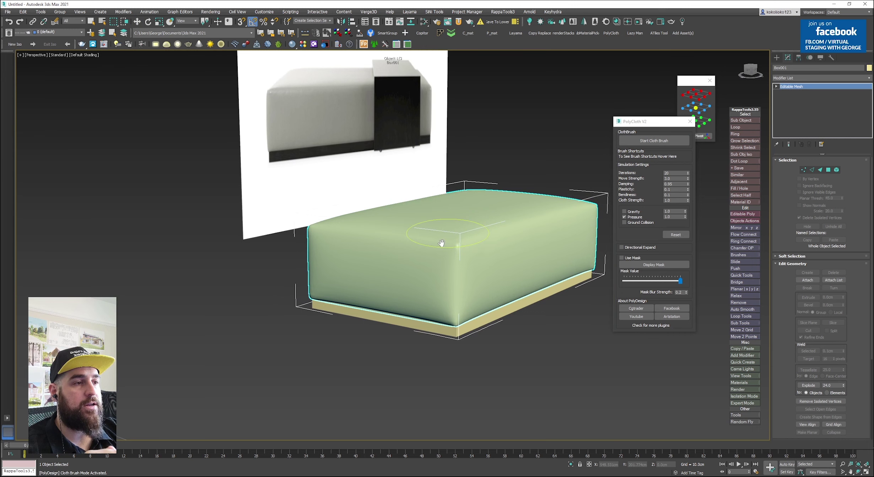
{"action": "mouse_move", "coordinate": [455, 272]}
{"action": "middle_mouse_down", "text": "alt"}
{"action": "mouse_move", "coordinate": [398, 277]}
{"action": "mouse_move", "coordinate": [410, 270]}
{"action": "mouse_move", "coordinate": [400, 281]}
{"action": "middle_mouse_up", "text": "alt"}
{"action": "key", "text": "ctrl+z"}
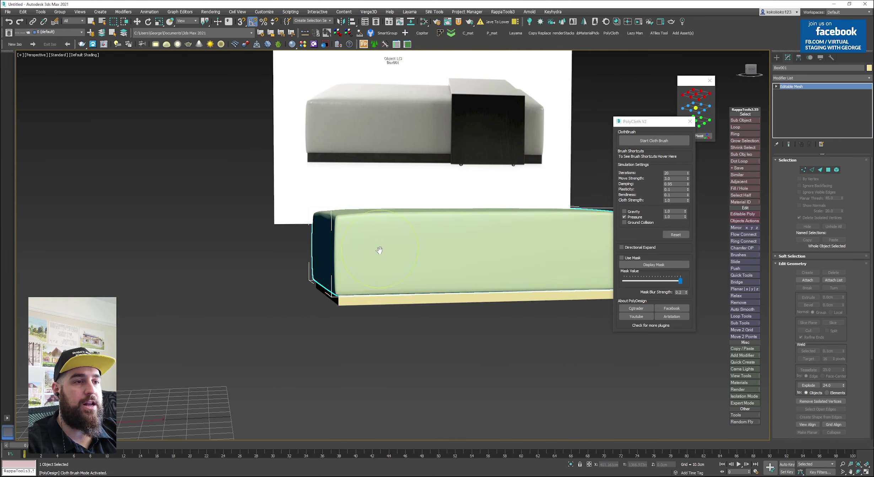
Unhide all hidden objects and check the softened cushion's mesh in wireframe
{"action": "scroll", "coordinate": [405, 249], "scroll_direction": "up", "scroll_amount": 3}
{"action": "middle_click_drag", "start_coordinate": [480, 259], "coordinate": [499, 261], "text": "alt"}
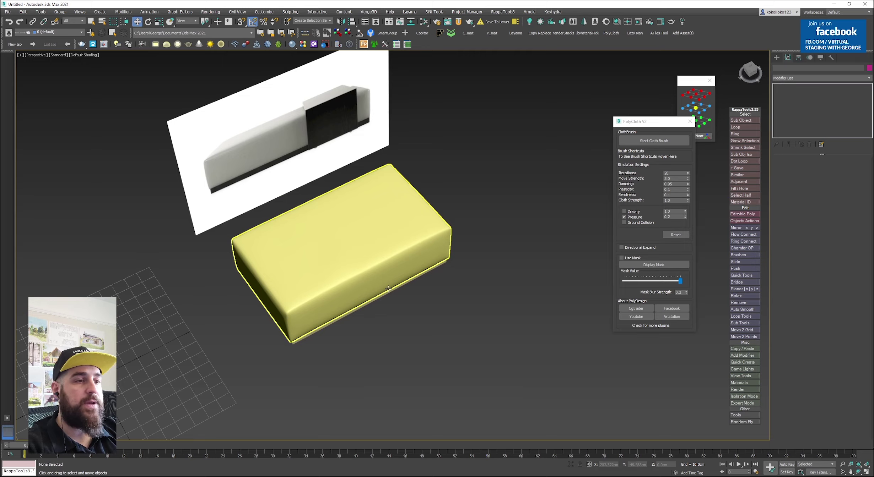
{"action": "right_click", "coordinate": [388, 289]}
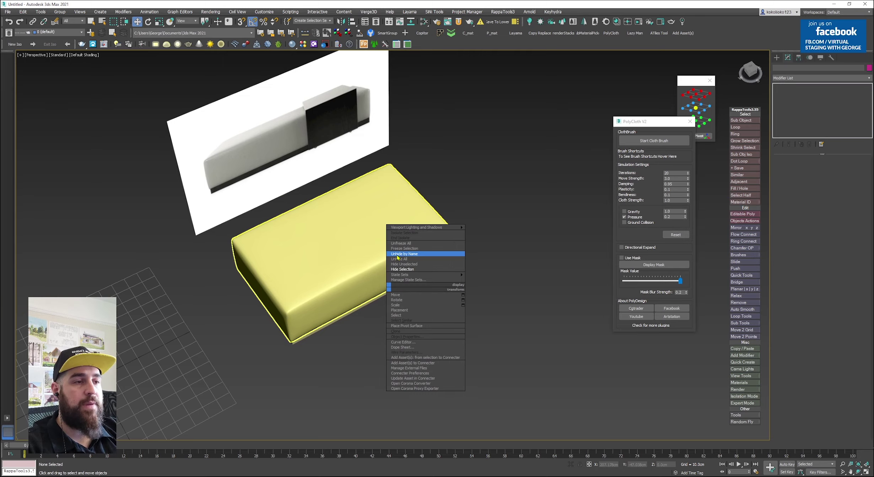
{"action": "left_click", "coordinate": [410, 259]}
{"action": "key", "text": "F3"}
{"action": "scroll", "coordinate": [357, 267], "scroll_direction": "up", "scroll_amount": 4}
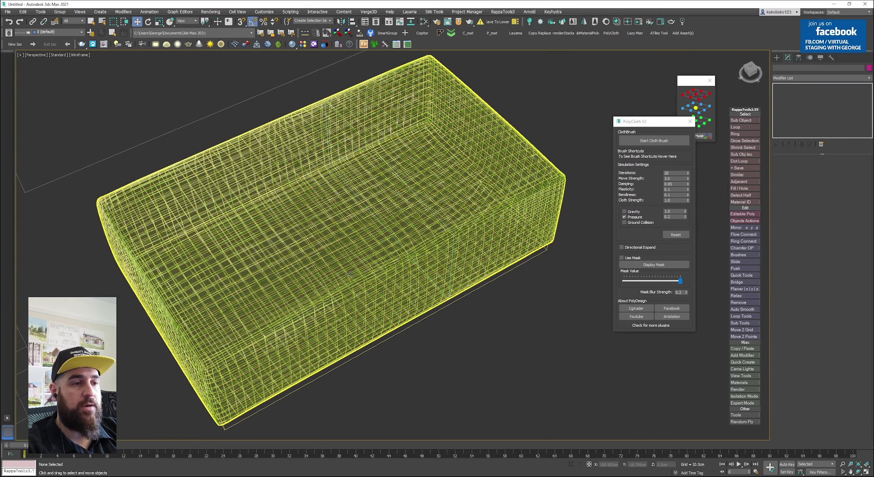
{"action": "key", "text": "F3"}
{"action": "scroll", "coordinate": [422, 273], "scroll_direction": "down", "scroll_amount": 4}
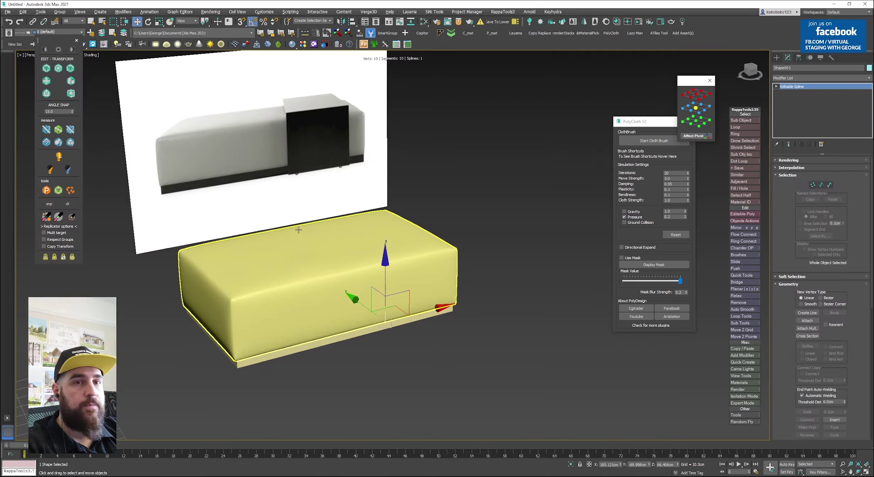
Delete the three segments of the cross-section spline that run underneath the ottoman
{"action": "scroll", "coordinate": [304, 125], "scroll_direction": "up", "scroll_amount": 3}
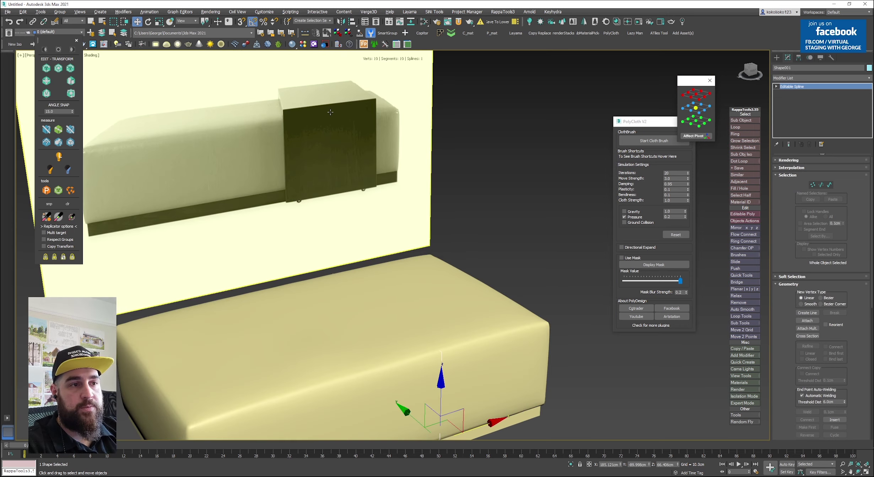
{"action": "middle_click_drag", "start_coordinate": [419, 336], "coordinate": [421, 326], "text": "alt"}
{"action": "scroll", "coordinate": [430, 302], "scroll_direction": "up", "scroll_amount": 3}
{"action": "key", "text": "F3"}
{"action": "key", "text": "F3"}
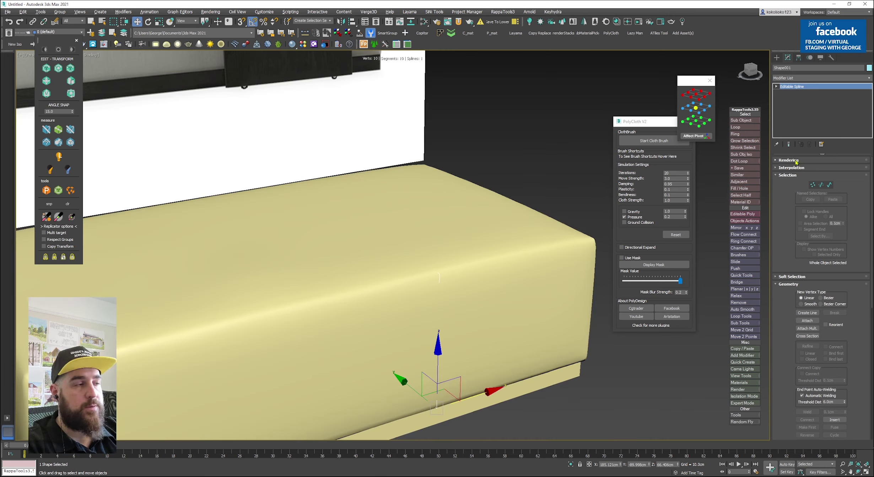
{"action": "scroll", "coordinate": [473, 295], "scroll_direction": "down", "scroll_amount": 3}
{"action": "key", "text": "2"}
{"action": "key", "text": "F3"}
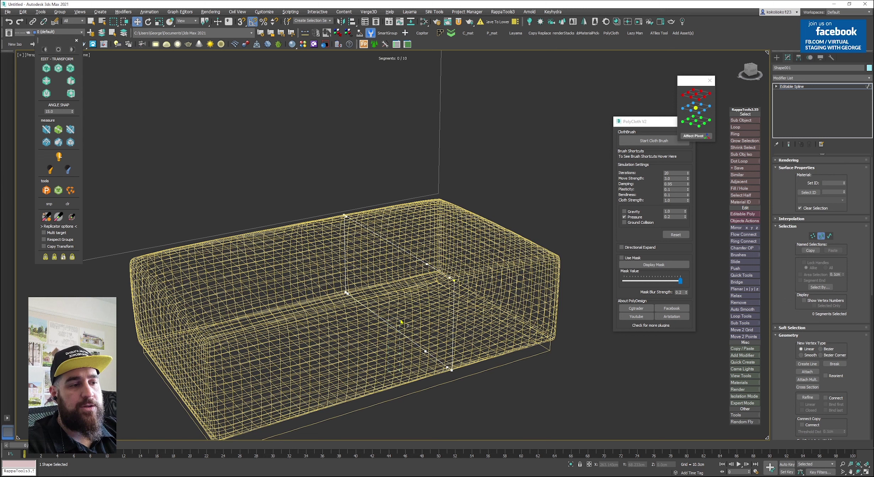
{"action": "left_click", "coordinate": [402, 334]}
{"action": "left_click", "coordinate": [446, 366], "text": "ctrl"}
{"action": "left_click", "coordinate": [447, 368], "text": "ctrl"}
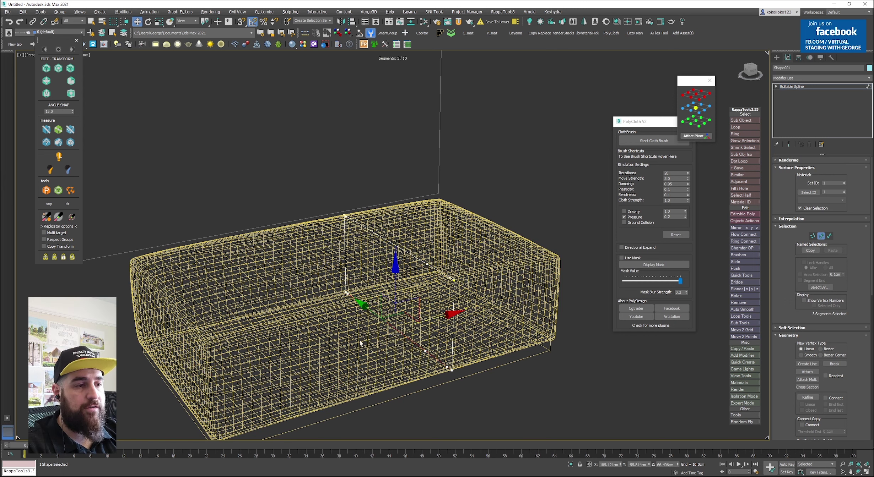
{"action": "key", "text": "2"}
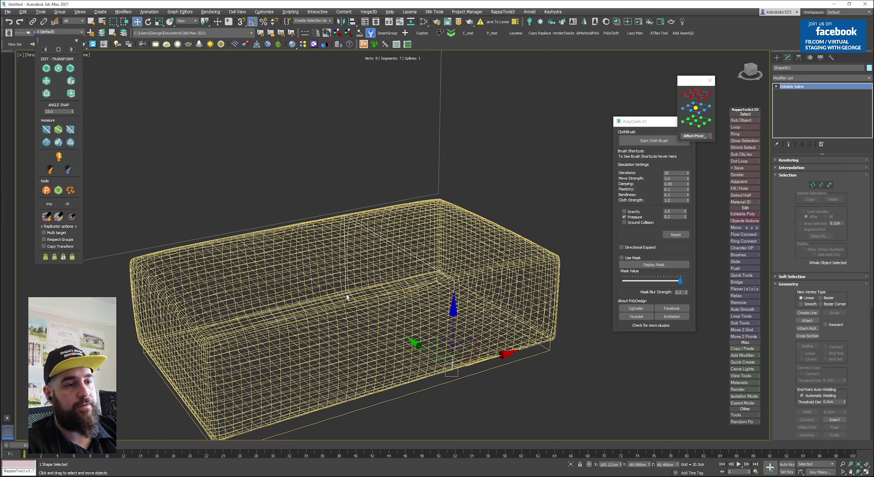
Delete the leftover short segment at the lower end of the spline's rear leg
{"action": "key", "text": "F3"}
{"action": "scroll", "coordinate": [347, 297], "scroll_direction": "up", "scroll_amount": 5}
{"action": "key", "text": "2"}
{"action": "key", "text": "F3"}
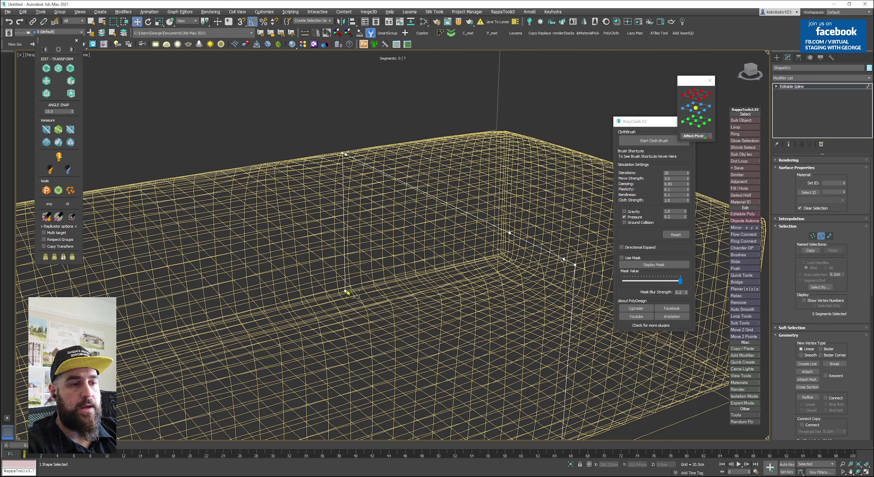
{"action": "left_click", "coordinate": [348, 292]}
{"action": "key", "text": "Delete"}
{"action": "key", "text": "2"}
{"action": "key", "text": "F3"}
{"action": "scroll", "coordinate": [457, 292], "scroll_direction": "down", "scroll_amount": 4}
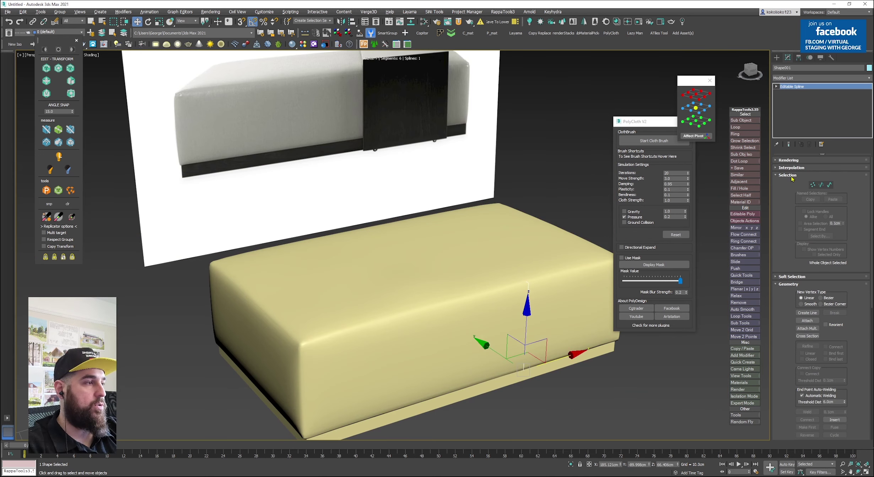
Make the spline render in the viewport with a rectangular section 1.8 cm wide
{"action": "left_click", "coordinate": [795, 161]}
{"action": "left_click", "coordinate": [807, 173]}
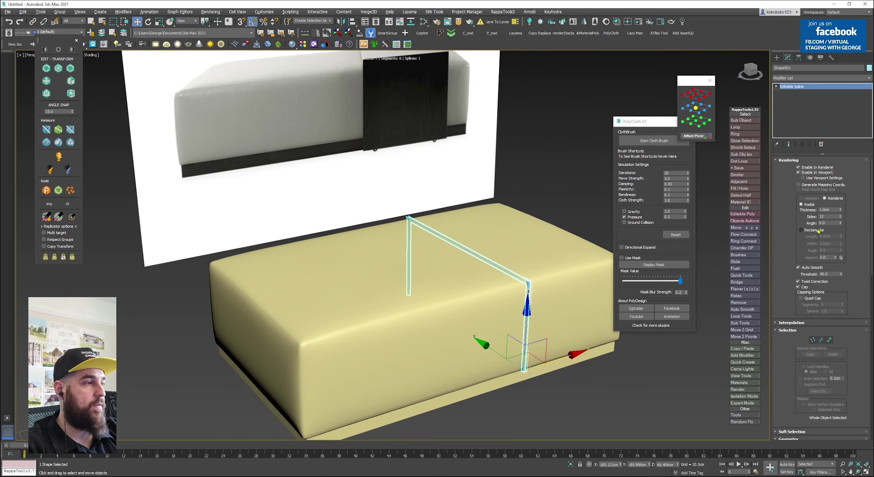
{"action": "left_click", "coordinate": [801, 230]}
{"action": "key", "text": "s"}
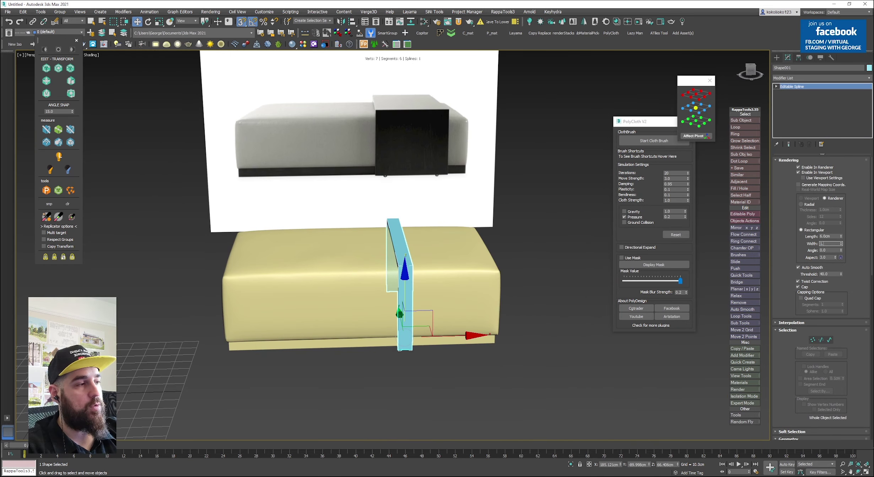
{"action": "middle_click_drag", "start_coordinate": [311, 208], "coordinate": [342, 203], "text": "alt"}
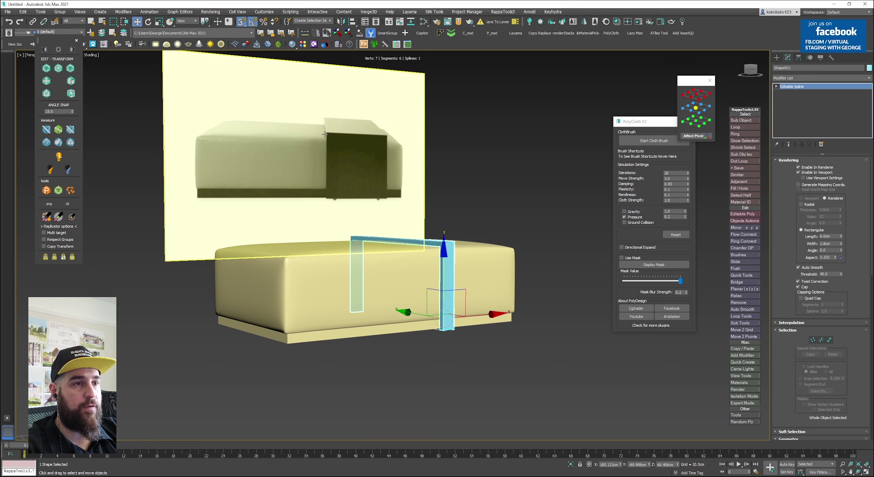
Set the rectangular section's length to 40 cm to form the wraparound table
{"action": "scroll", "coordinate": [441, 264], "scroll_direction": "up", "scroll_amount": 5}
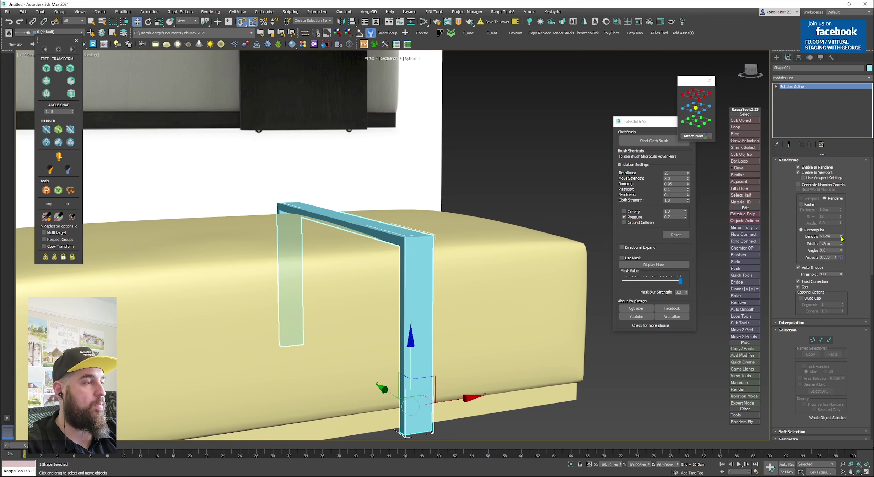
{"action": "left_click_drag", "start_coordinate": [841, 237], "coordinate": [843, 222]}
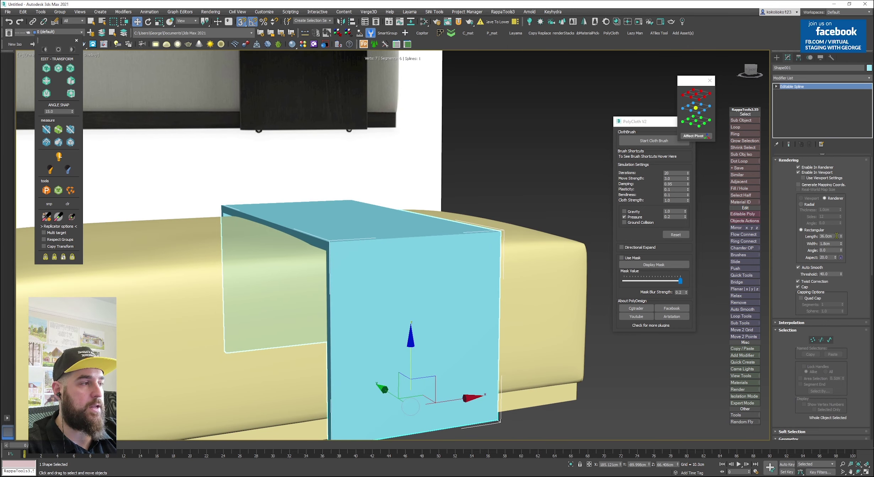
{"action": "type", "text": "450"}
{"action": "key", "text": "Return"}
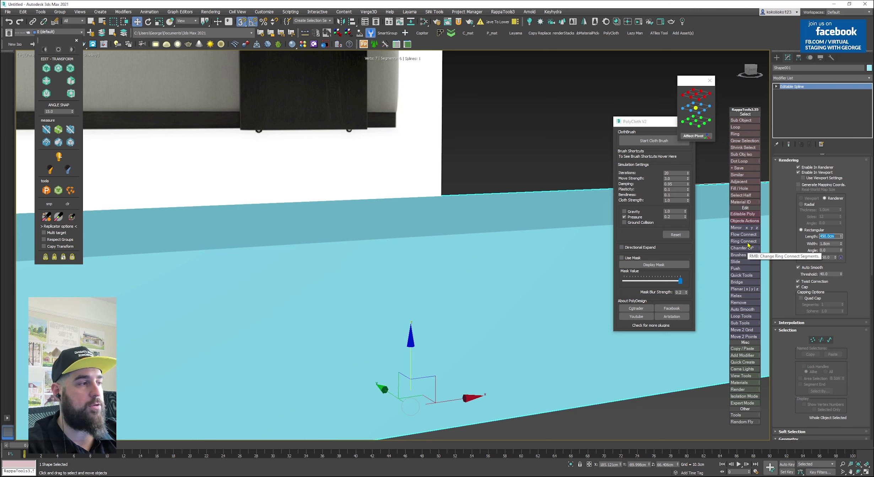
{"action": "type", "text": "40"}
{"action": "key", "text": "Return"}
Compare the table's proportions and lower edge with the reference photo, including the small casters beneath it
{"action": "scroll", "coordinate": [323, 295], "scroll_direction": "down", "scroll_amount": 6}
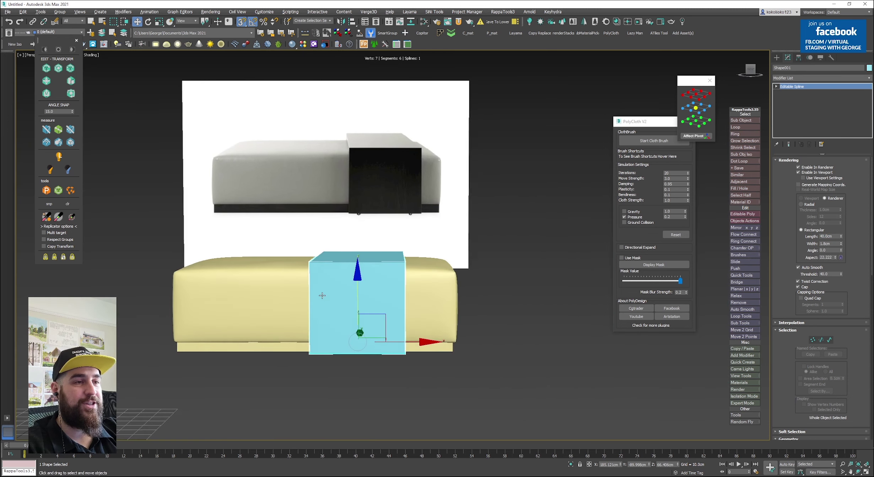
{"action": "middle_click_drag", "start_coordinate": [322, 296], "coordinate": [359, 294], "text": "alt"}
{"action": "scroll", "coordinate": [383, 334], "scroll_direction": "up", "scroll_amount": 3}
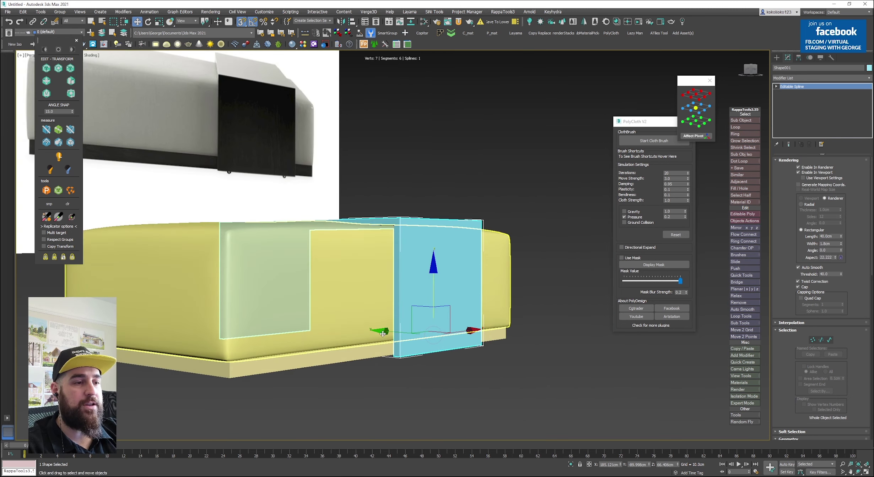
{"action": "scroll", "coordinate": [234, 172], "scroll_direction": "up", "scroll_amount": 6}
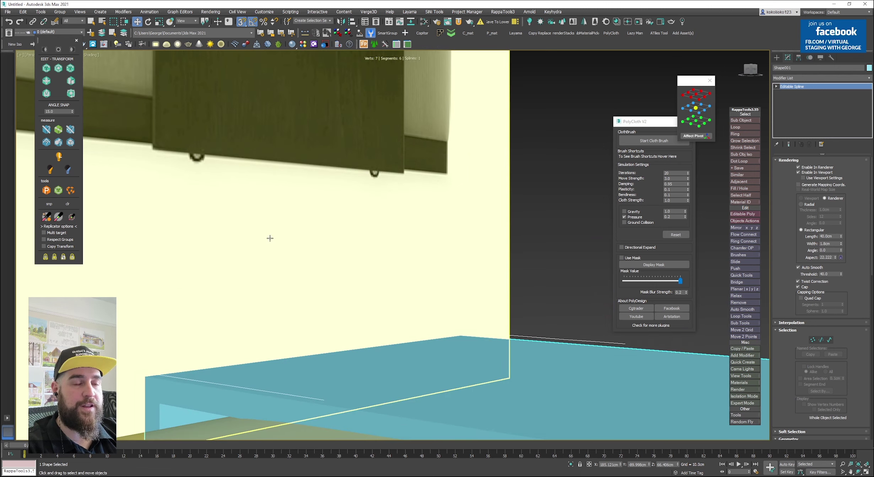
{"action": "scroll", "coordinate": [382, 264], "scroll_direction": "down", "scroll_amount": 6}
{"action": "scroll", "coordinate": [431, 312], "scroll_direction": "up", "scroll_amount": 5}
{"action": "middle_click_drag", "start_coordinate": [452, 312], "coordinate": [425, 316], "text": "alt"}
{"action": "scroll", "coordinate": [422, 317], "scroll_direction": "down", "scroll_amount": 4}
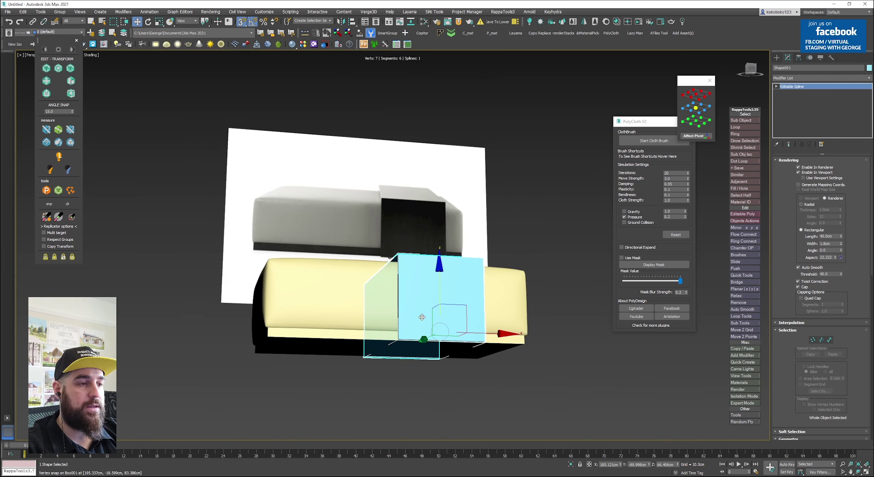
Try to raise the table spline's two bottom vertices slightly in the front view
{"action": "key", "text": "f"}
{"action": "scroll", "coordinate": [422, 317], "scroll_direction": "down", "scroll_amount": 4}
{"action": "key", "text": "F3"}
{"action": "key", "text": "1"}
{"action": "scroll", "coordinate": [417, 330], "scroll_direction": "up", "scroll_amount": 6}
{"action": "key", "text": "s"}
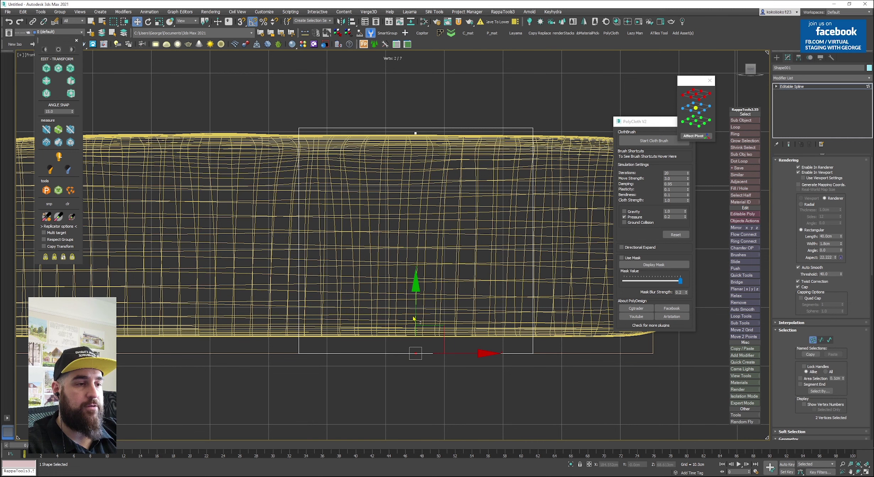
{"action": "left_click_drag", "start_coordinate": [414, 317], "coordinate": [416, 313]}
{"action": "key", "text": "1"}
Try creating a small AutoGrid cylinder about 0.8 cm in radius near the table's lower corner for a caster
{"action": "left_click", "coordinate": [776, 58]}
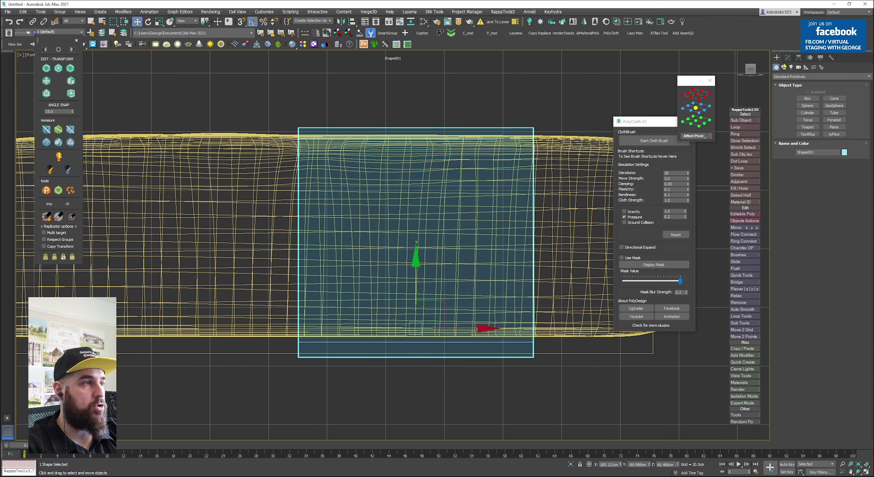
{"action": "scroll", "coordinate": [292, 351], "scroll_direction": "up", "scroll_amount": 6}
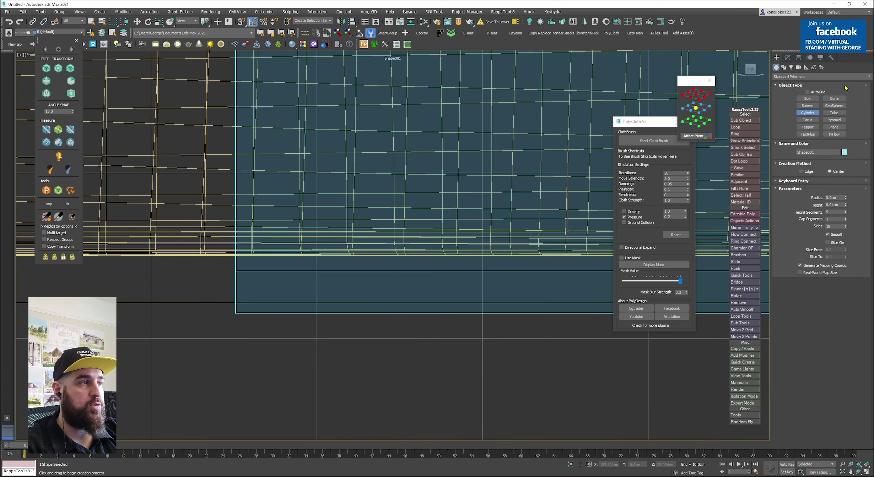
{"action": "key", "text": "F3"}
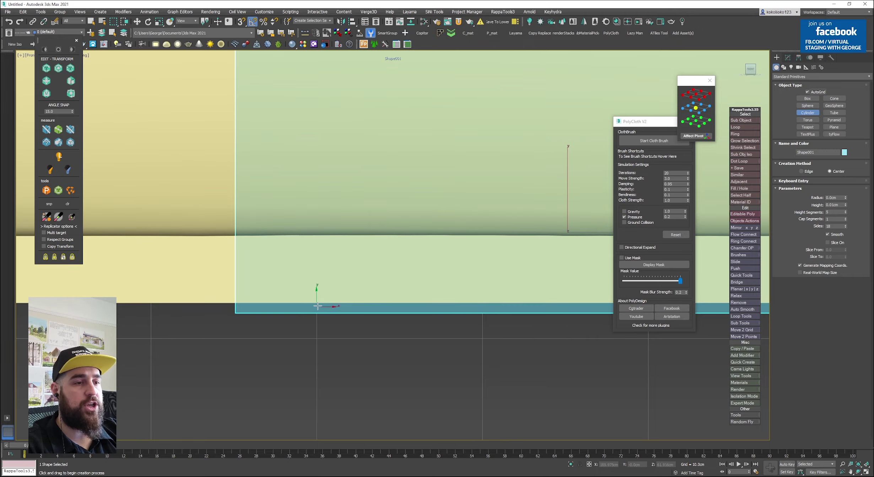
{"action": "left_click_drag", "start_coordinate": [322, 300], "coordinate": [331, 309]}
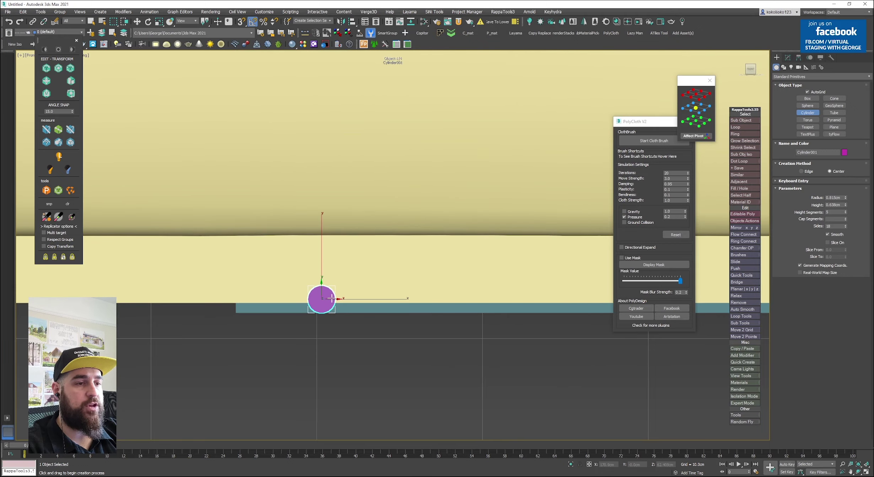
{"action": "scroll", "coordinate": [348, 288], "scroll_direction": "down", "scroll_amount": 3}
{"action": "middle_click_drag", "start_coordinate": [347, 288], "coordinate": [362, 278], "text": "alt"}
{"action": "scroll", "coordinate": [388, 279], "scroll_direction": "down", "scroll_amount": 3}
{"action": "scroll", "coordinate": [362, 281], "scroll_direction": "down", "scroll_amount": 6}
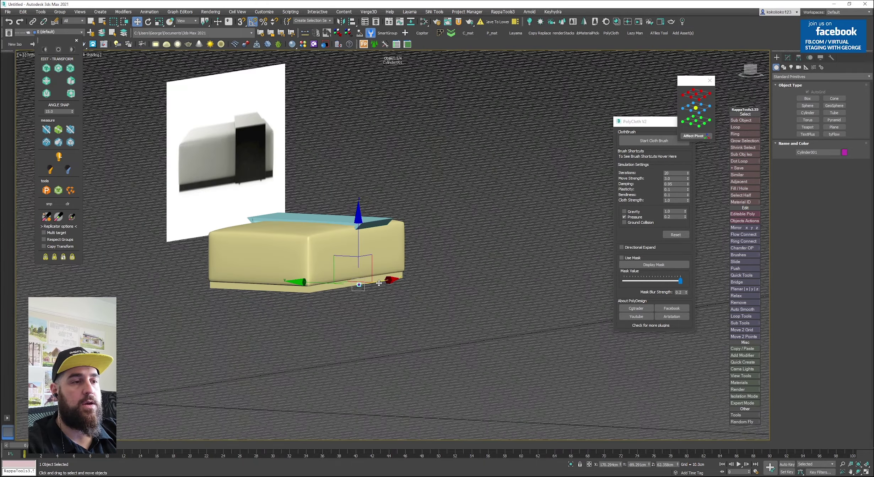
Undo the caster cylinder and the last edit of the table's bottom vertices
{"action": "key", "text": "F3"}
{"action": "left_click", "coordinate": [366, 246]}
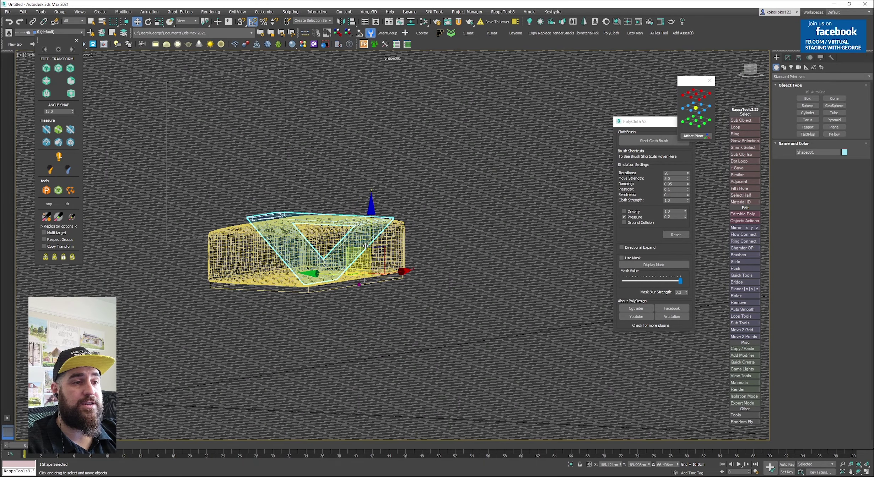
{"action": "key", "text": "ctrl+z"}
{"action": "key", "text": "ctrl+z"}
{"action": "key", "text": "ctrl+z"}
{"action": "key", "text": "ctrl+z"}
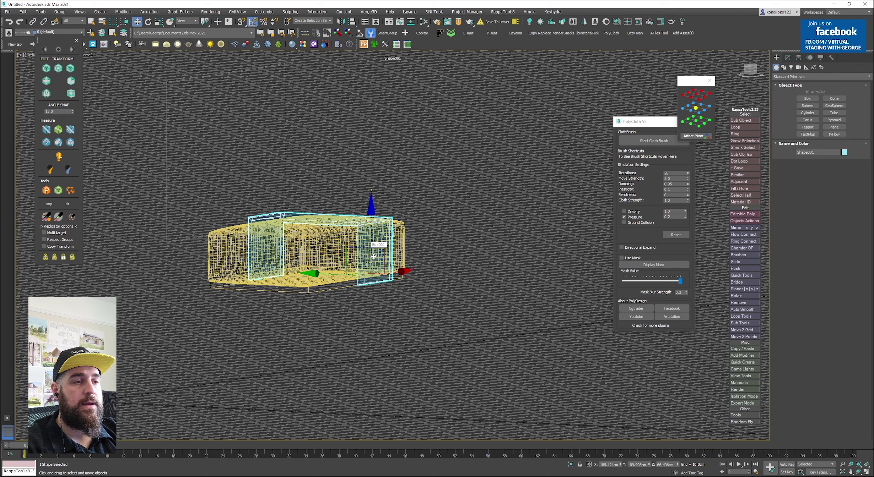
Turn off automatic welding for the table spline and raise its two bottom vertices slightly above the base's underside
{"action": "key", "text": "F3"}
{"action": "left_click", "coordinate": [789, 57]}
{"action": "key", "text": "1"}
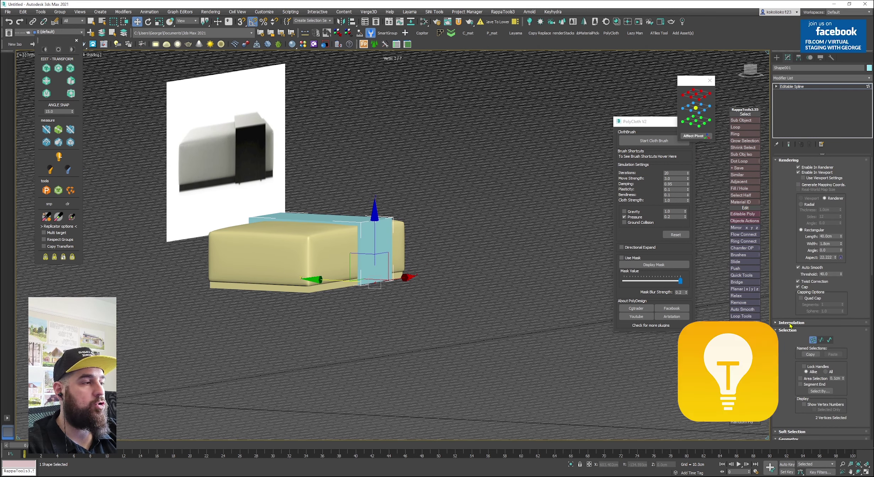
{"action": "scroll", "coordinate": [792, 328], "scroll_direction": "down", "scroll_amount": 5}
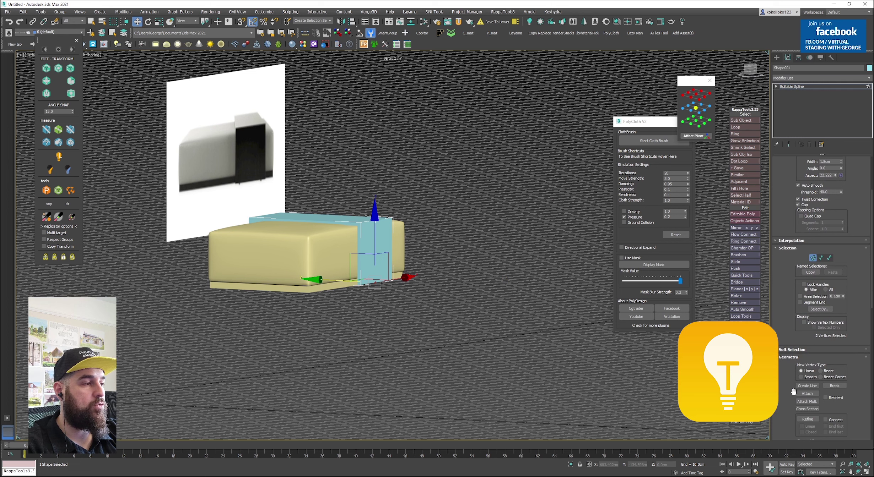
{"action": "left_click_drag", "start_coordinate": [783, 385], "coordinate": [794, 248]}
{"action": "left_click", "coordinate": [802, 298]}
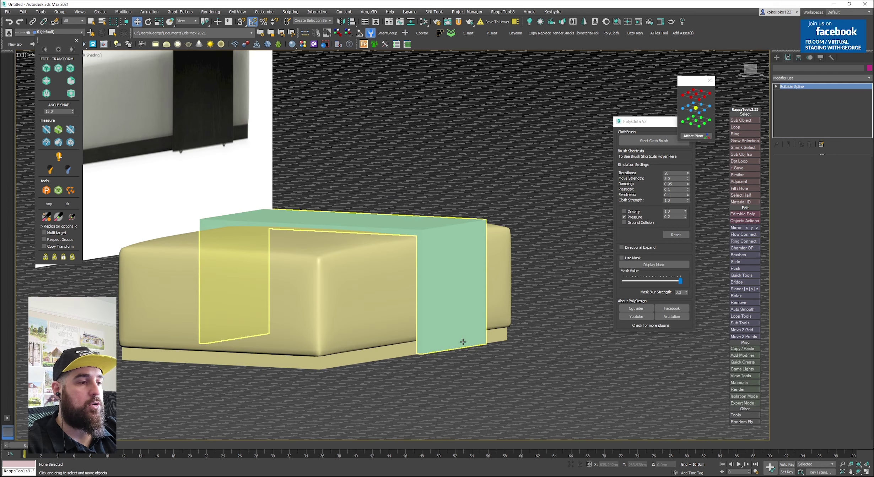
Create an AutoGrid cylinder with radius and height of about 0.87 cm near the table's lower corner for a caster
{"action": "left_click", "coordinate": [462, 342]}
{"action": "key", "text": "f"}
{"action": "key", "text": "z"}
{"action": "left_click", "coordinate": [776, 57]}
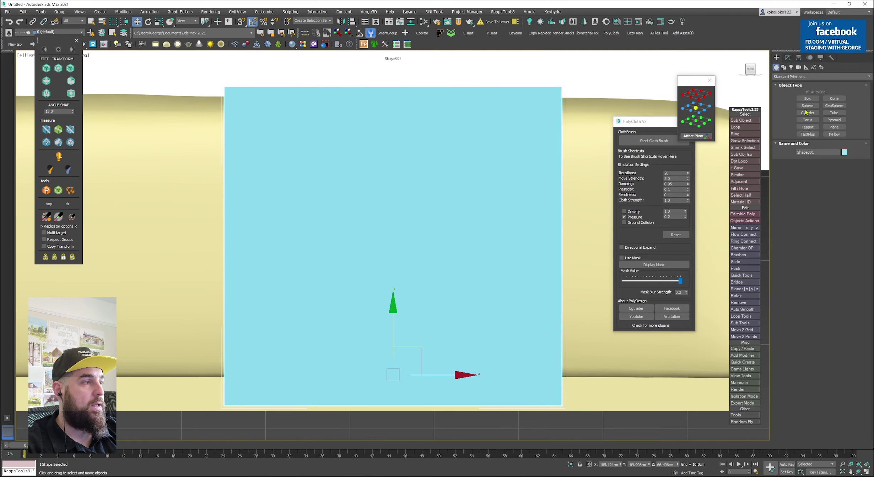
{"action": "left_click", "coordinate": [806, 113]}
{"action": "middle_click_drag", "start_coordinate": [405, 320], "coordinate": [447, 213]}
{"action": "key", "text": "F3"}
{"action": "left_click_drag", "start_coordinate": [319, 294], "coordinate": [323, 298]}
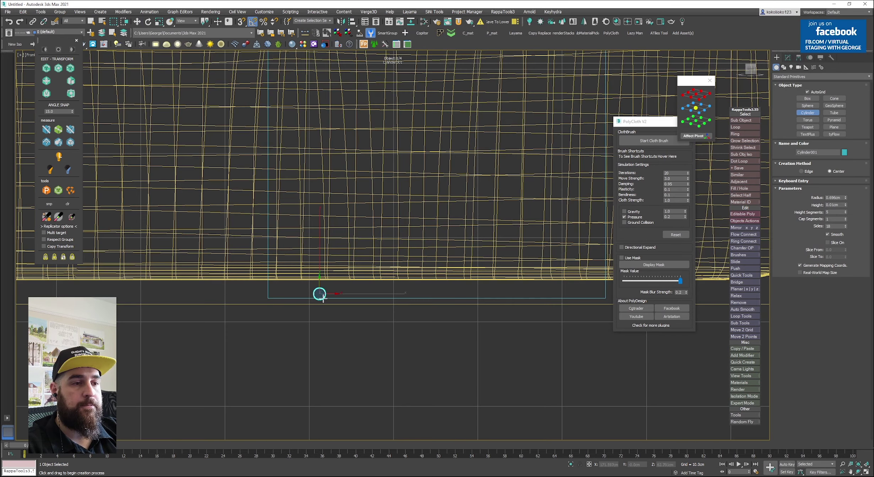
{"action": "left_click_drag", "start_coordinate": [845, 277], "coordinate": [845, 294]}
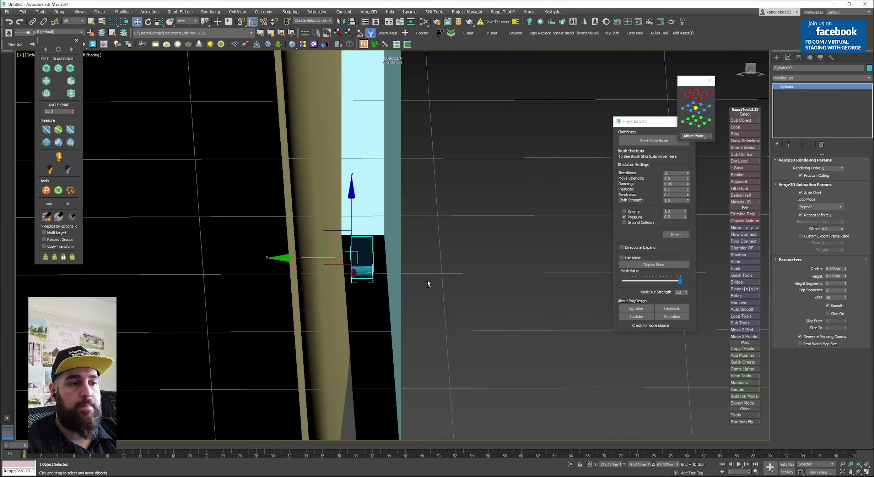
Lower the caster cylinder in the front view to a Z of about 62.97 cm so it extends just below the table's edge
{"action": "middle_click_drag", "start_coordinate": [427, 282], "coordinate": [327, 302], "text": "alt"}
{"action": "key", "text": "f"}
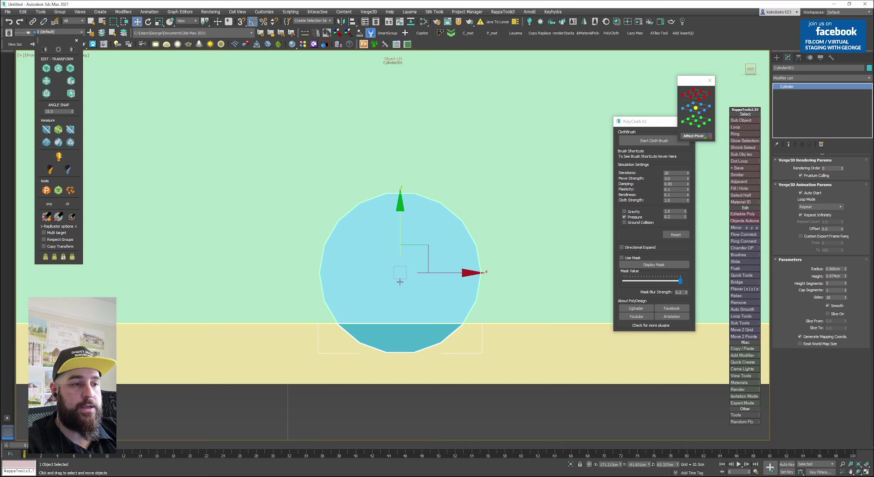
{"action": "scroll", "coordinate": [399, 282], "scroll_direction": "down", "scroll_amount": 5}
{"action": "left_click_drag", "start_coordinate": [403, 229], "coordinate": [403, 240]}
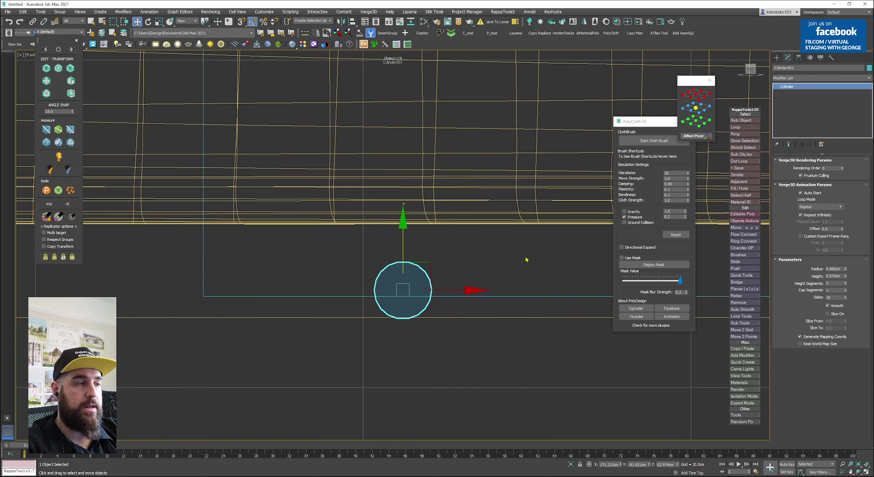
Set the caster cylinder to 32 sides and convert it to Editable Poly
{"action": "scroll", "coordinate": [455, 285], "scroll_direction": "down", "scroll_amount": 5}
{"action": "middle_click_drag", "start_coordinate": [455, 285], "coordinate": [334, 293]}
{"action": "key", "text": "F3"}
{"action": "right_click", "coordinate": [426, 179]}
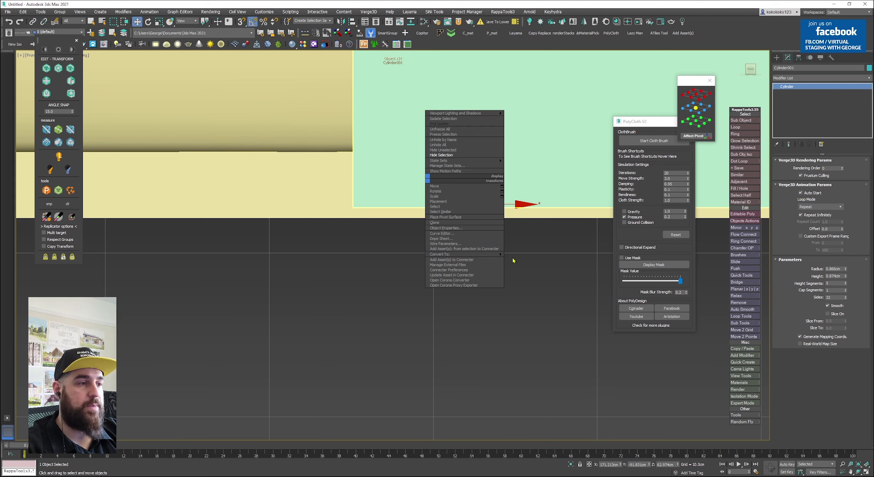
{"action": "mouse_move", "coordinate": [497, 254]}
{"action": "left_click", "coordinate": [526, 260]}
Inset the front cap polygon of the caster and extrude the inner face slightly
{"action": "scroll", "coordinate": [461, 214], "scroll_direction": "up", "scroll_amount": 7}
{"action": "key", "text": "4"}
{"action": "left_click", "coordinate": [431, 187]}
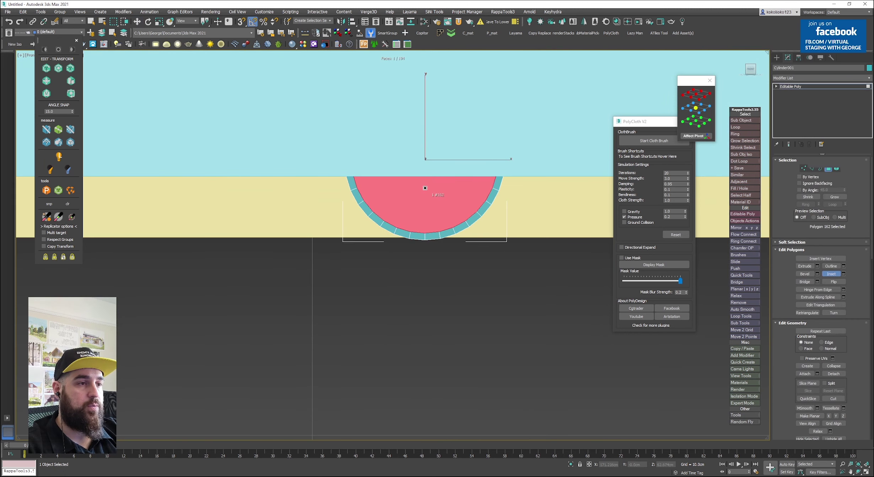
{"action": "mouse_move", "coordinate": [425, 188]}
{"action": "left_mouse_down"}
{"action": "mouse_move", "coordinate": [429, 204]}
{"action": "mouse_move", "coordinate": [433, 191]}
{"action": "left_mouse_up"}
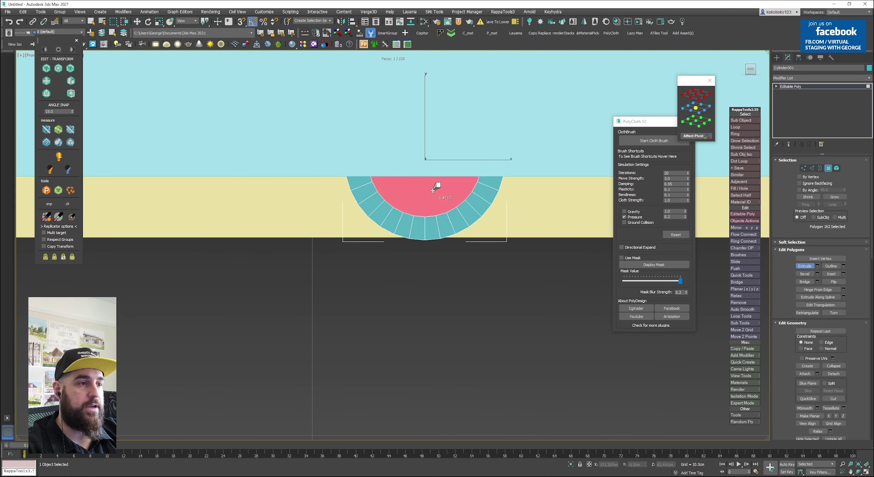
{"action": "key", "text": "w"}
{"action": "middle_click_drag", "start_coordinate": [434, 190], "coordinate": [433, 217], "text": "alt"}
{"action": "key", "text": "4"}
{"action": "scroll", "coordinate": [470, 205], "scroll_direction": "down", "scroll_amount": 6}
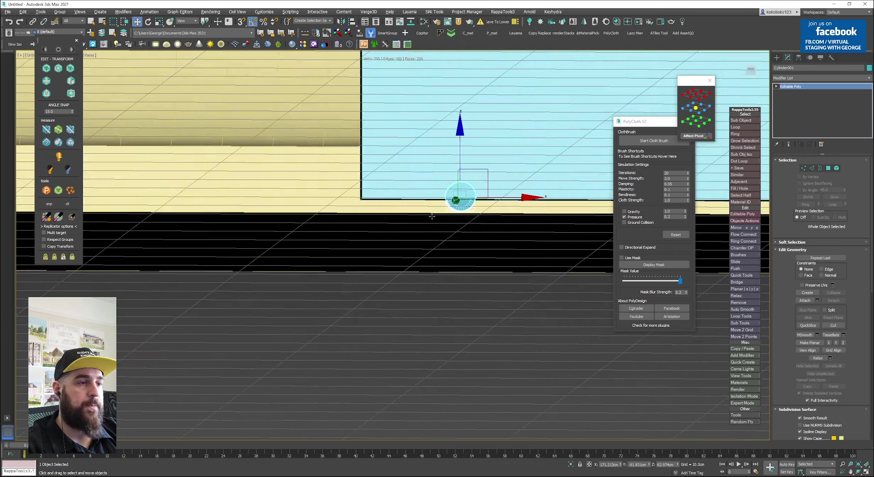
Copy the caster sideways along X to a spot near the table's opposite lower corner
{"action": "key", "text": "f"}
{"action": "scroll", "coordinate": [291, 312], "scroll_direction": "up", "scroll_amount": 8}
{"action": "middle_click_drag", "start_coordinate": [292, 313], "coordinate": [364, 227]}
{"action": "scroll", "coordinate": [364, 227], "scroll_direction": "down", "scroll_amount": 6}
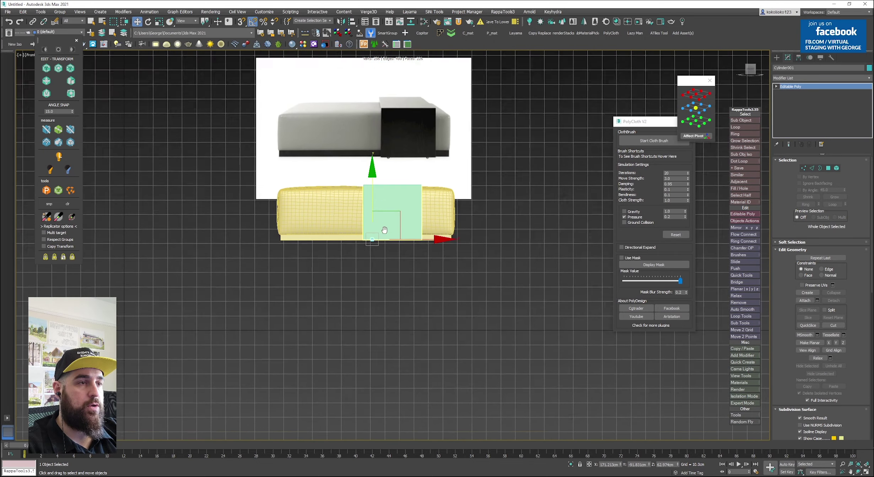
{"action": "scroll", "coordinate": [384, 259], "scroll_direction": "up", "scroll_amount": 6}
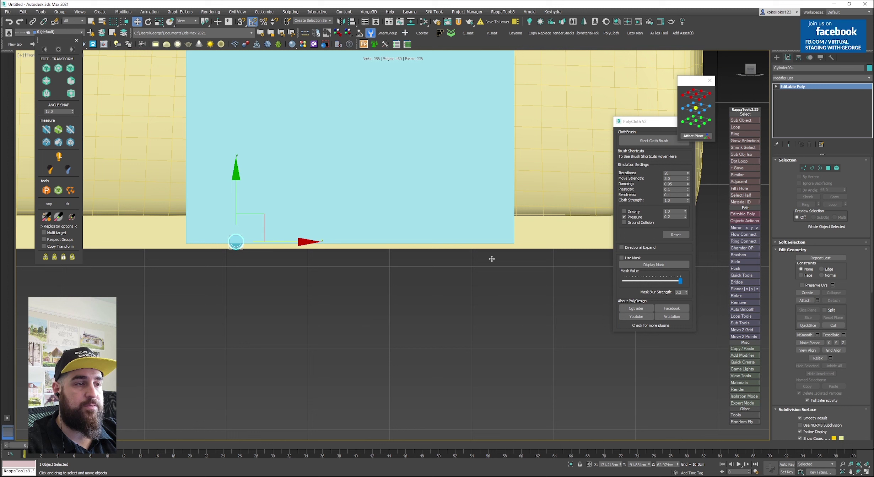
{"action": "left_click_drag", "start_coordinate": [496, 253], "coordinate": [485, 252], "text": "shift"}
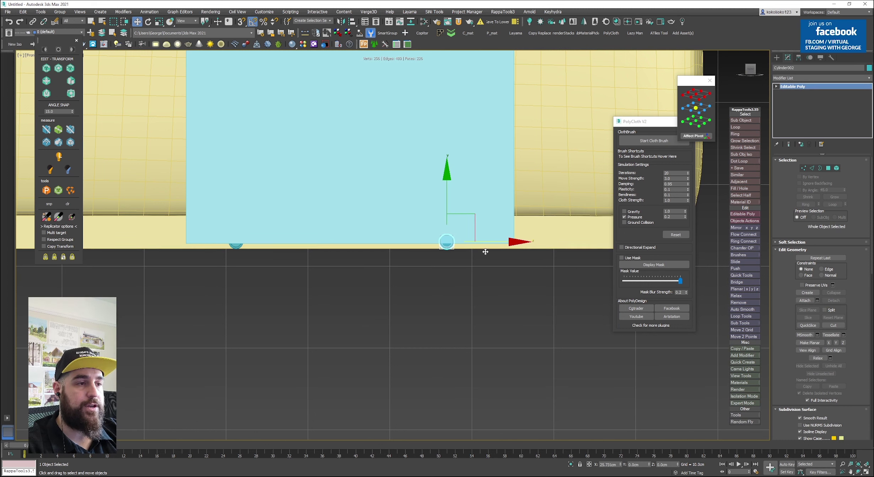
{"action": "left_click", "coordinate": [422, 255]}
Group the two casters together with the wraparound table under the default group name
{"action": "left_click", "coordinate": [236, 248], "text": "ctrl"}
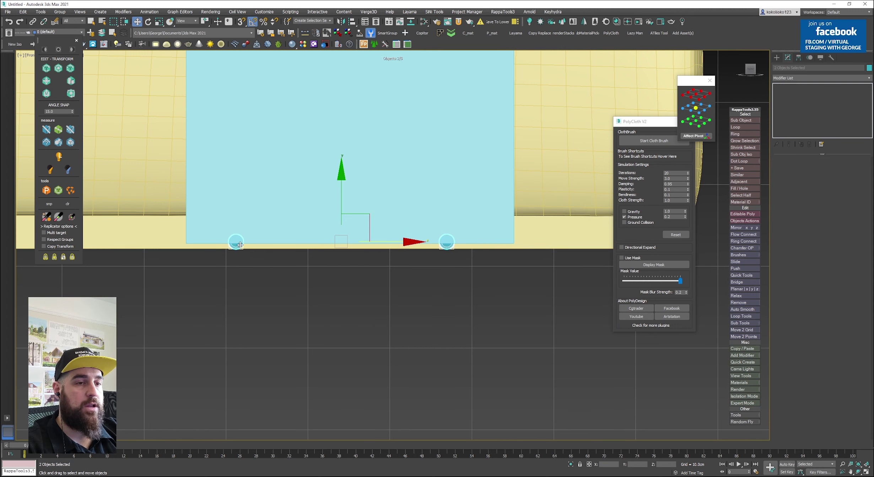
{"action": "left_click", "coordinate": [278, 227], "text": "ctrl"}
{"action": "key", "text": "ctrl+g"}
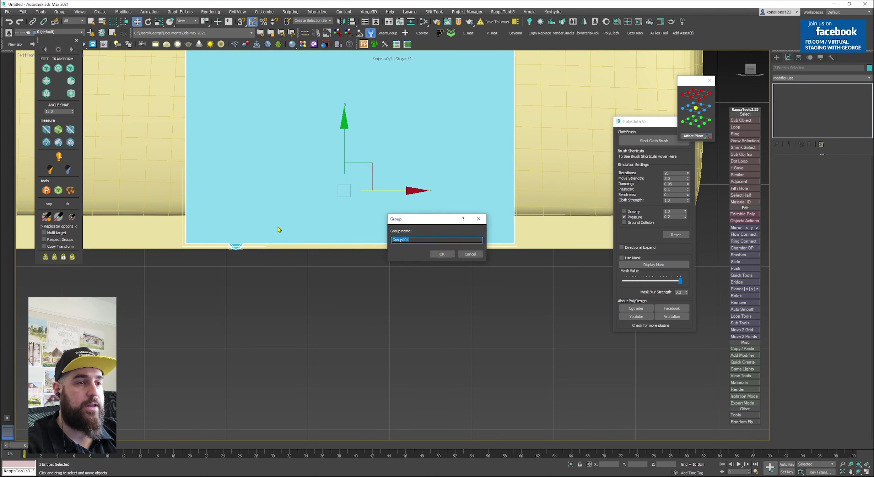
{"action": "key", "text": "Return"}
Mirror the table group with a flipped Symmetry modifier on the Y axis and convert the result to Editable Poly
{"action": "middle_click_drag", "start_coordinate": [279, 229], "coordinate": [320, 270], "text": "alt"}
{"action": "left_click", "coordinate": [819, 78]}
{"action": "type", "text": "sym"}
{"action": "key", "text": "Return"}
{"action": "middle_click_drag", "start_coordinate": [462, 228], "coordinate": [447, 158], "text": "alt"}
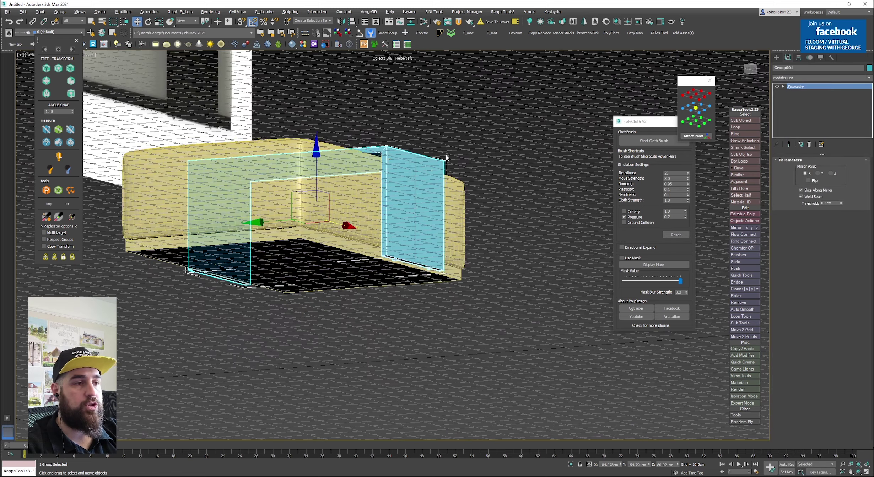
{"action": "middle_click_drag", "start_coordinate": [386, 274], "coordinate": [393, 270], "text": "alt"}
{"action": "left_click", "coordinate": [817, 174]}
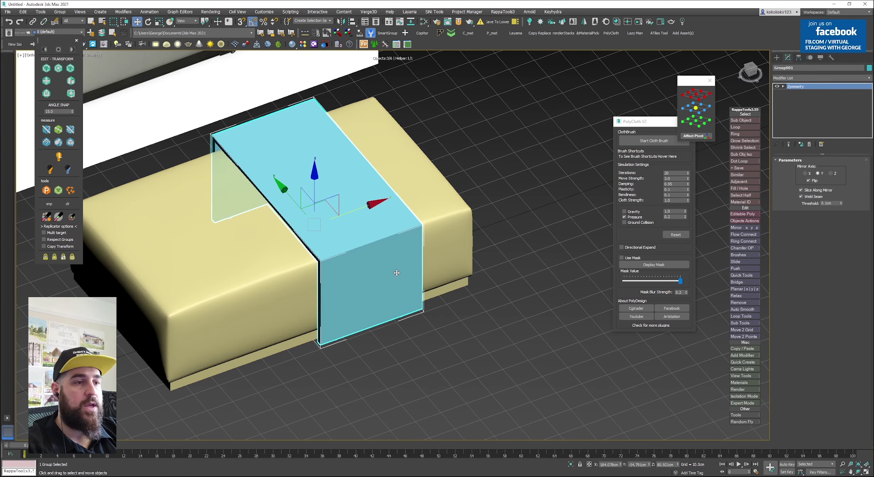
{"action": "right_click", "coordinate": [316, 245]}
{"action": "mouse_move", "coordinate": [390, 323]}
{"action": "left_click", "coordinate": [419, 326]}
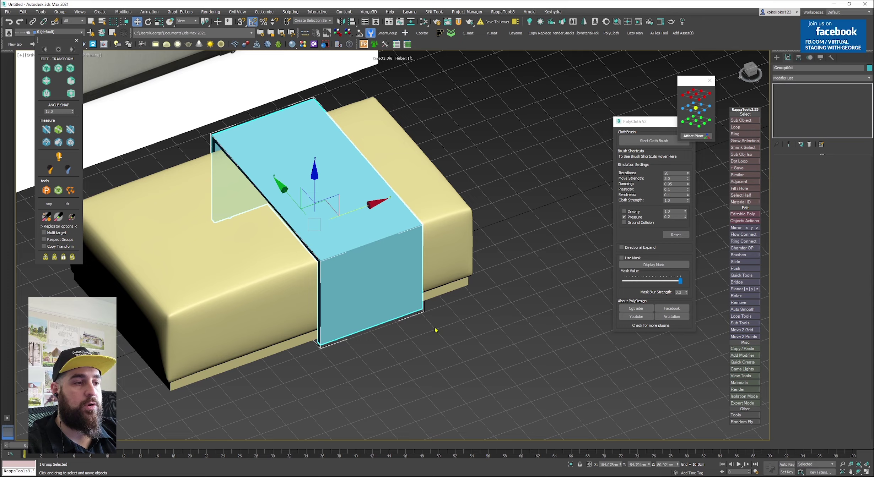
Look over the finished ottoman and browse the fabric and furniture materials in the material library
{"action": "scroll", "coordinate": [556, 339], "scroll_direction": "up", "scroll_amount": 3}
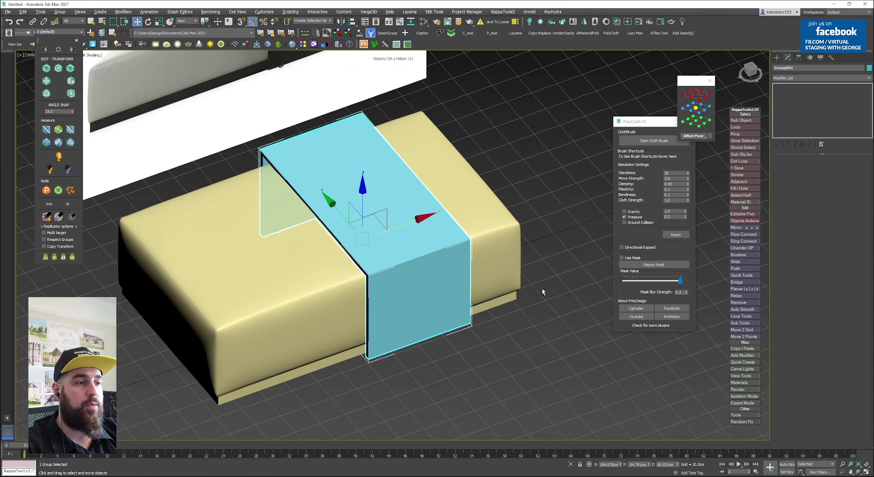
{"action": "middle_click_drag", "start_coordinate": [542, 288], "coordinate": [533, 274], "text": "alt"}
{"action": "scroll", "coordinate": [475, 233], "scroll_direction": "down", "scroll_amount": 5}
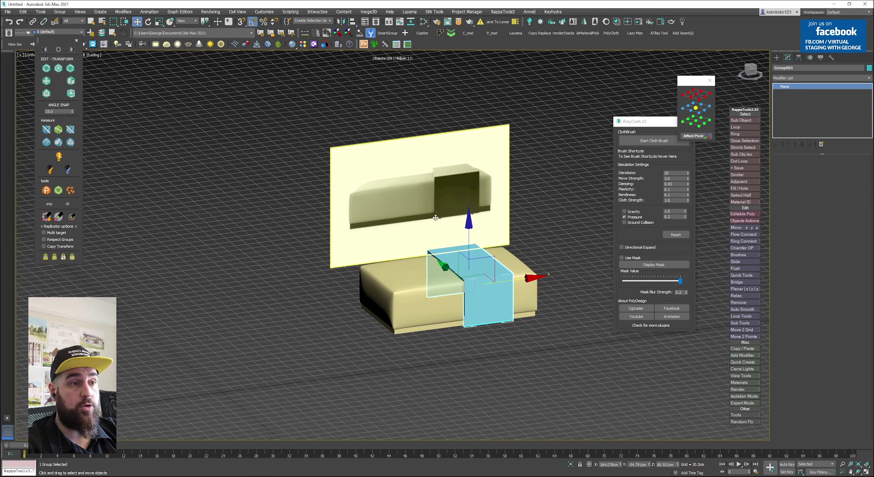
{"action": "scroll", "coordinate": [218, 251], "scroll_direction": "down", "scroll_amount": 5}
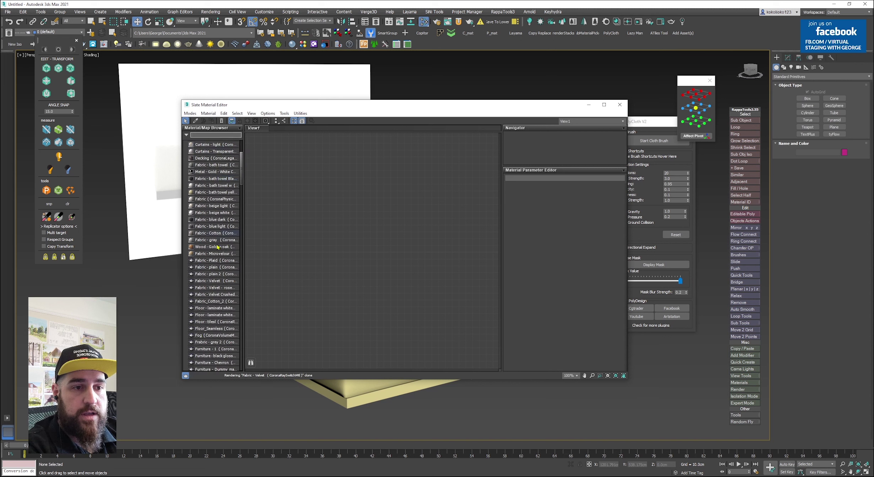
{"action": "scroll", "coordinate": [224, 265], "scroll_direction": "down", "scroll_amount": 5}
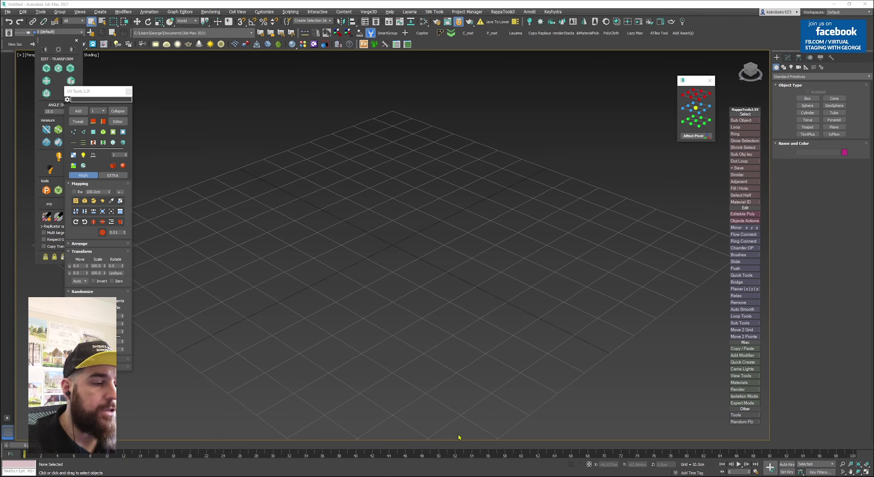
Drop the room photo 210401-983.jpg into the perspective view as both viewport background and environment map
{"action": "key", "text": "alt+b"}
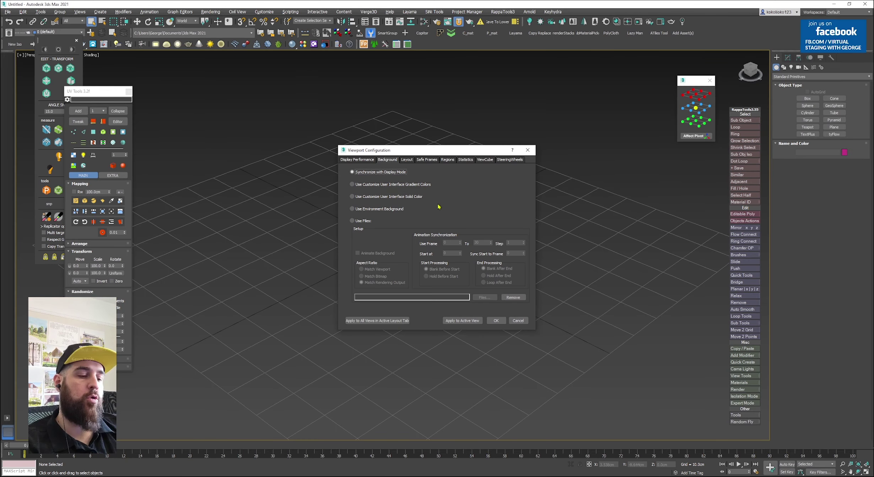
{"action": "left_click", "coordinate": [352, 221]}
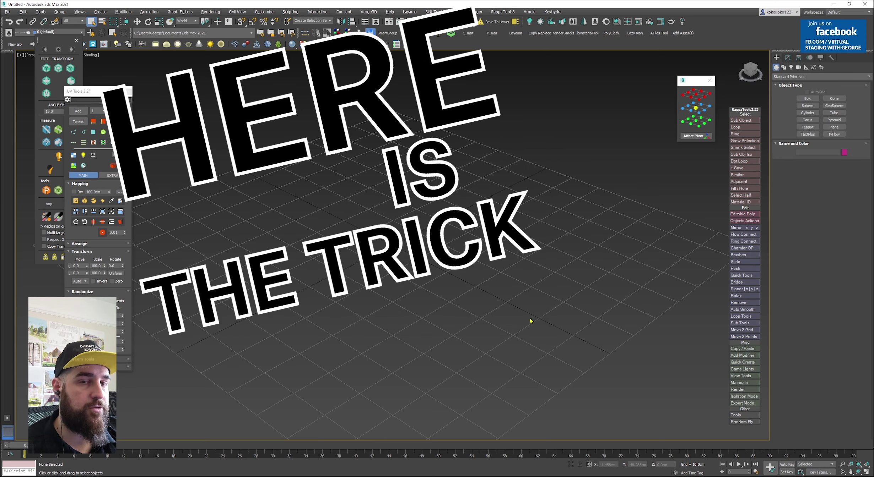
{"action": "left_click_drag", "start_coordinate": [873, 129], "coordinate": [550, 105]}
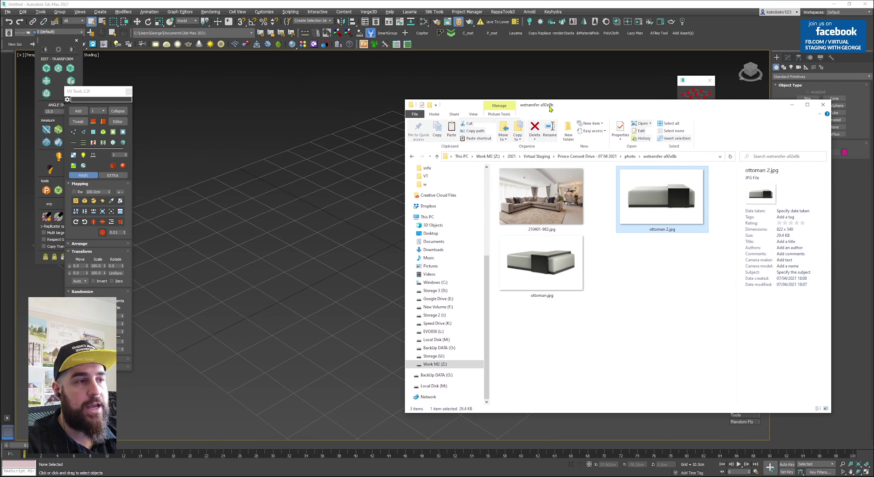
{"action": "left_click_drag", "start_coordinate": [544, 200], "coordinate": [326, 170]}
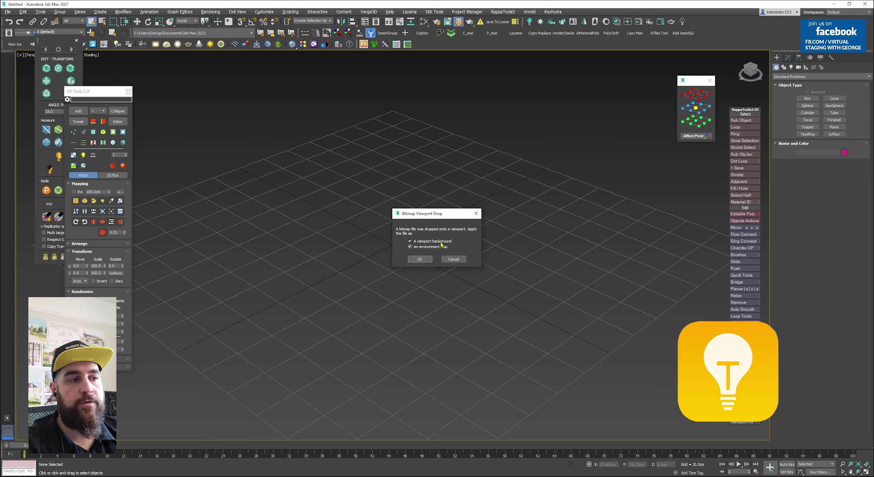
{"action": "left_click", "coordinate": [421, 259]}
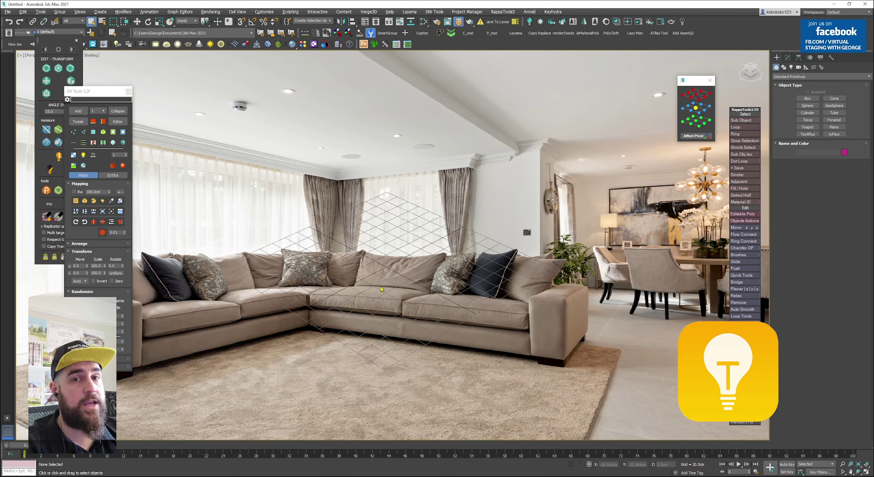
Run the Corona Converter on everything in the scene (materials, maps, lights) and close it
{"action": "middle_click_drag", "start_coordinate": [336, 253], "coordinate": [366, 272], "text": "alt"}
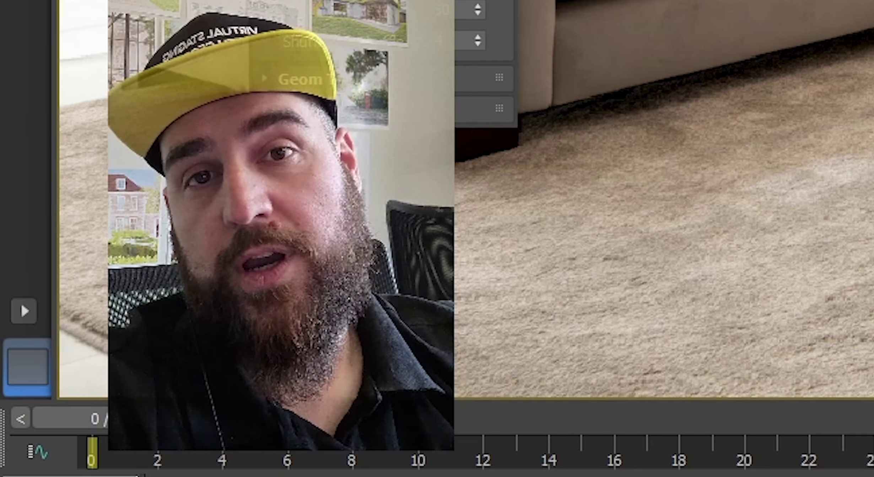
{"action": "scroll", "coordinate": [366, 271], "scroll_direction": "down", "scroll_amount": 3}
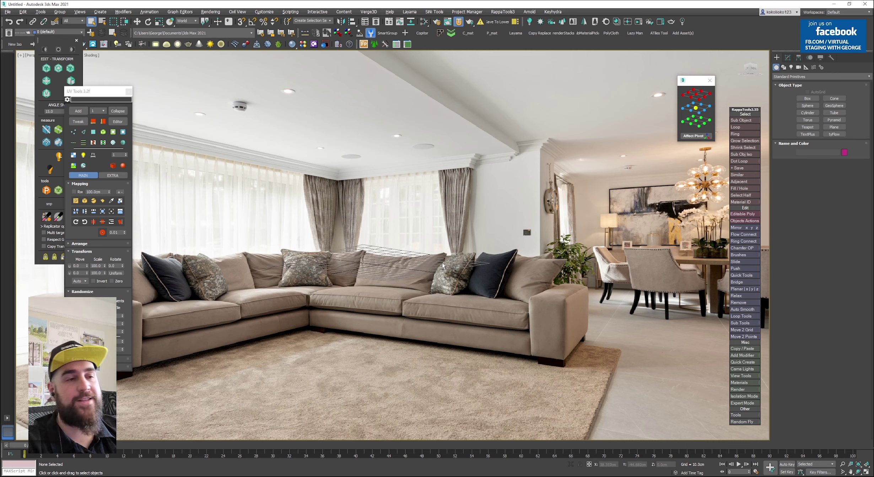
{"action": "middle_click_drag", "start_coordinate": [442, 266], "coordinate": [481, 130], "text": "alt"}
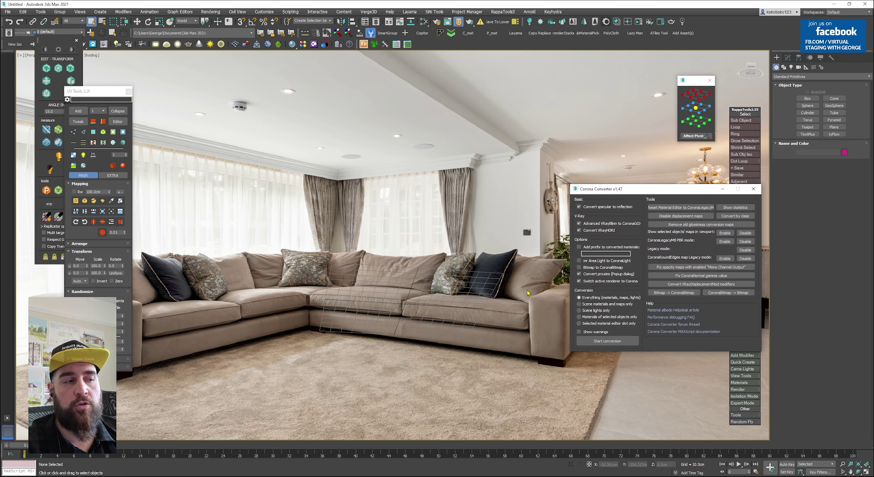
{"action": "left_click", "coordinate": [613, 343]}
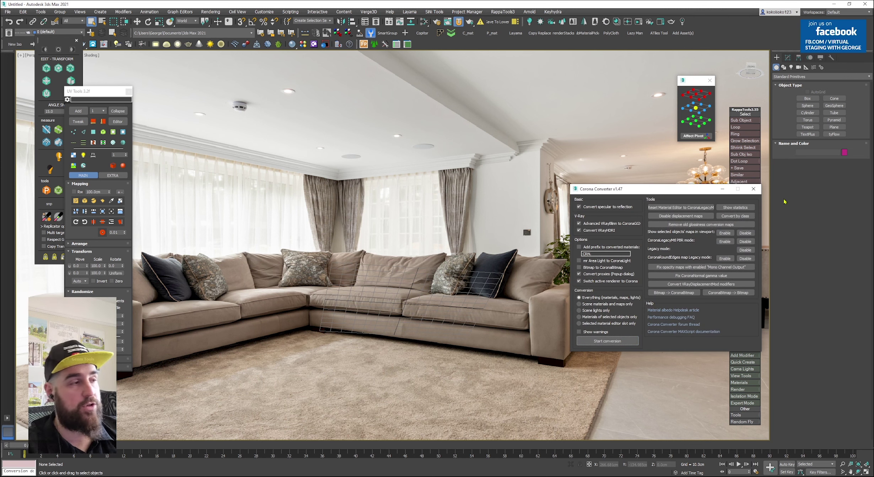
{"action": "left_click", "coordinate": [753, 188]}
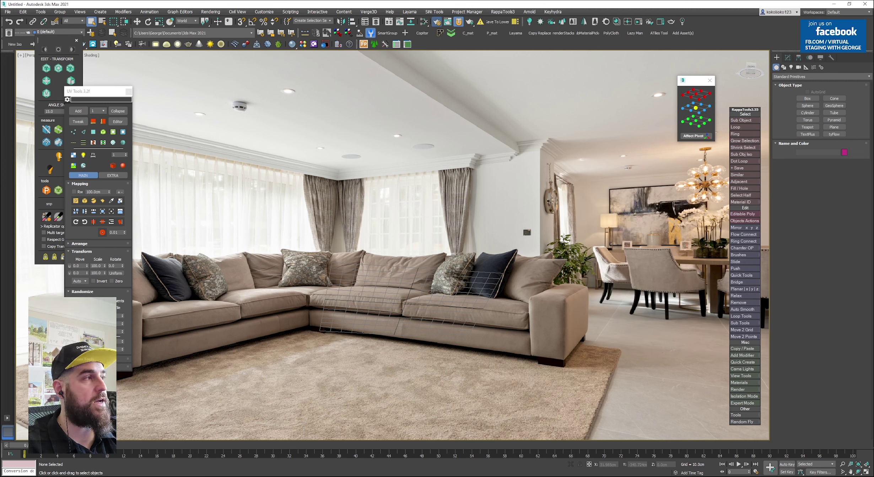
Change the render output size to suit the room photo's proportions and display the safe frame in the perspective view
{"action": "key", "text": "F10"}
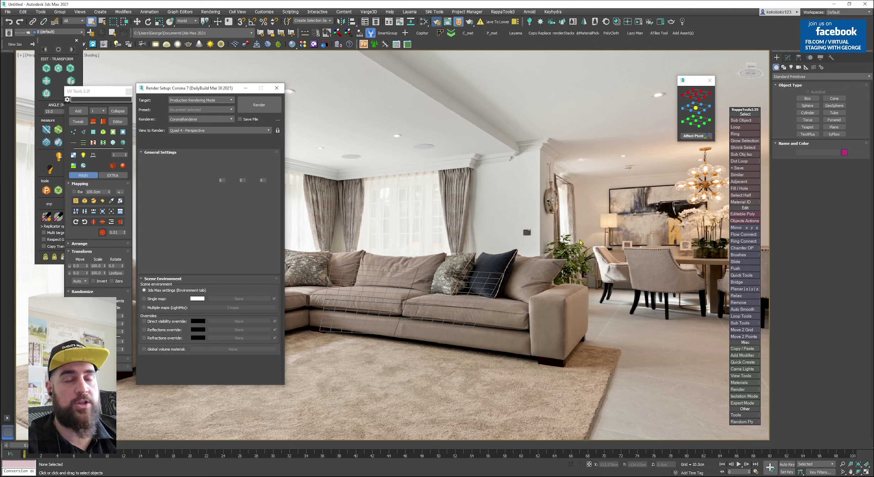
{"action": "left_click", "coordinate": [146, 142]}
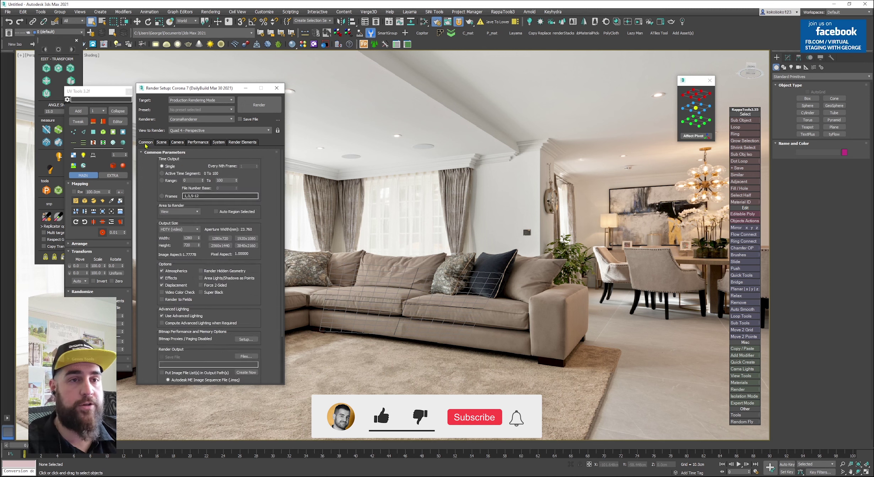
{"action": "left_click", "coordinate": [179, 230]}
{"action": "left_click", "coordinate": [179, 249]}
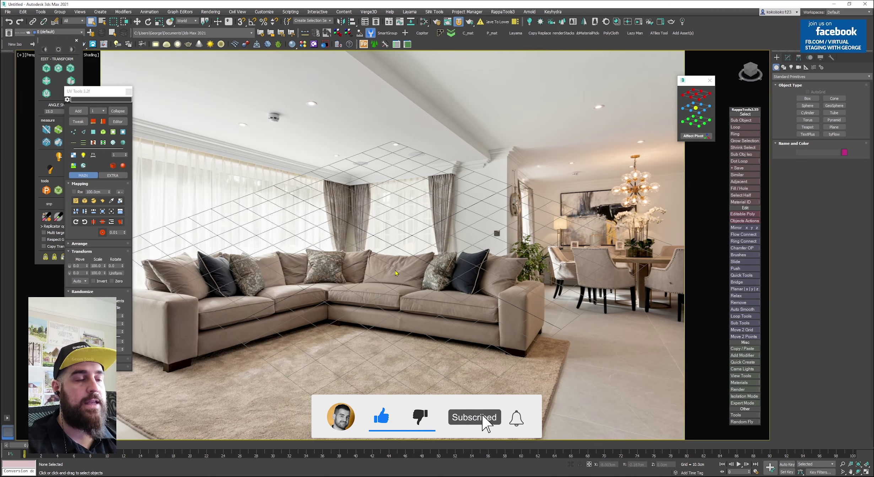
Tilt the perspective view down to floor level, start the Perspective Match utility and show its XYZ vanishing lines
{"action": "middle_click_drag", "start_coordinate": [397, 274], "coordinate": [421, 335], "text": "alt"}
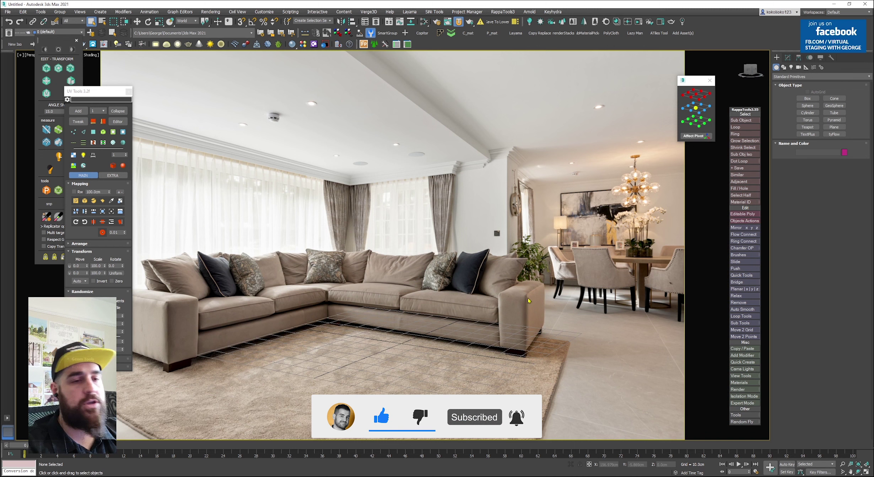
{"action": "left_click", "coordinate": [831, 57]}
{"action": "left_click", "coordinate": [821, 98]}
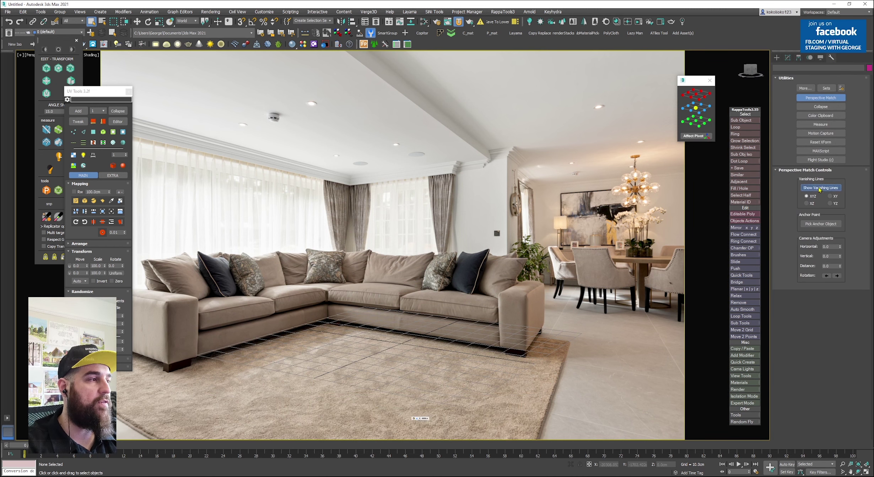
{"action": "scroll", "coordinate": [416, 182], "scroll_direction": "up", "scroll_amount": 2}
{"action": "scroll", "coordinate": [419, 187], "scroll_direction": "down", "scroll_amount": 2}
{"action": "middle_click_drag", "start_coordinate": [419, 188], "coordinate": [536, 243]}
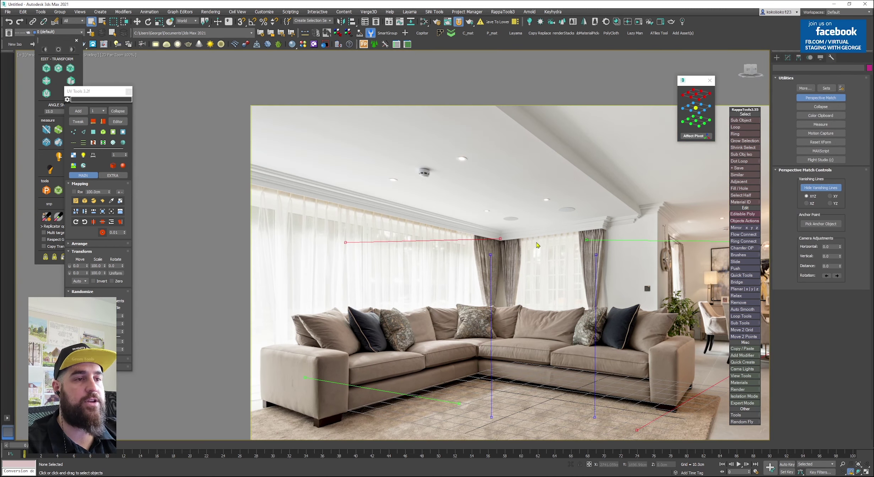
Align the first red vanishing line with the lower edge of the ceiling beam in the room photo
{"action": "scroll", "coordinate": [472, 146], "scroll_direction": "up", "scroll_amount": 5}
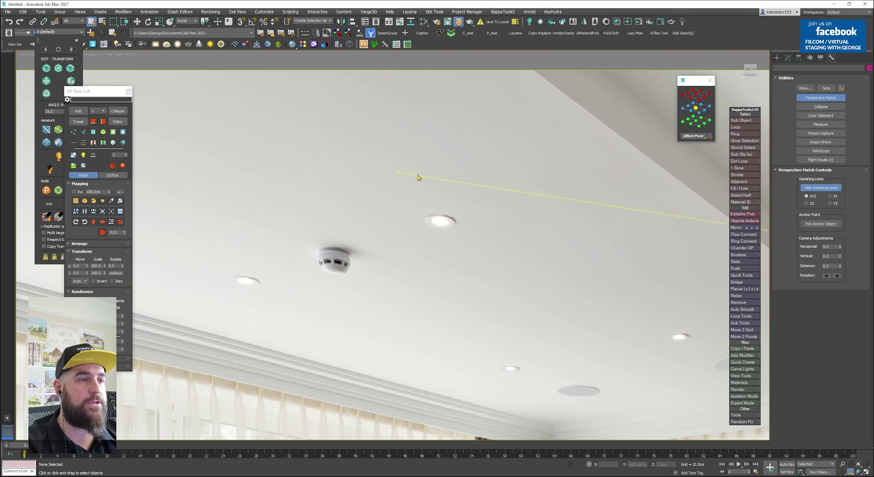
{"action": "left_click_drag", "start_coordinate": [418, 175], "coordinate": [558, 94]}
{"action": "scroll", "coordinate": [559, 94], "scroll_direction": "up", "scroll_amount": 2}
{"action": "middle_click_drag", "start_coordinate": [558, 94], "coordinate": [488, 133]}
{"action": "left_click_drag", "start_coordinate": [488, 134], "coordinate": [470, 105]}
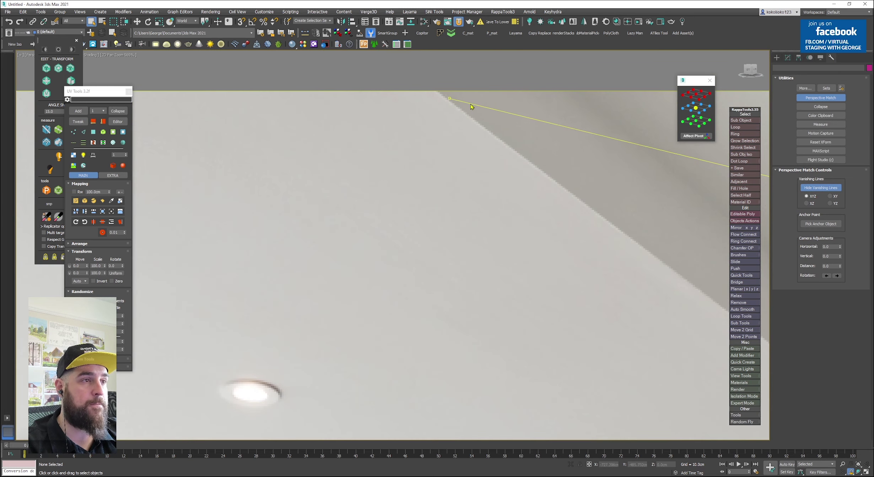
{"action": "scroll", "coordinate": [468, 108], "scroll_direction": "down", "scroll_amount": 8}
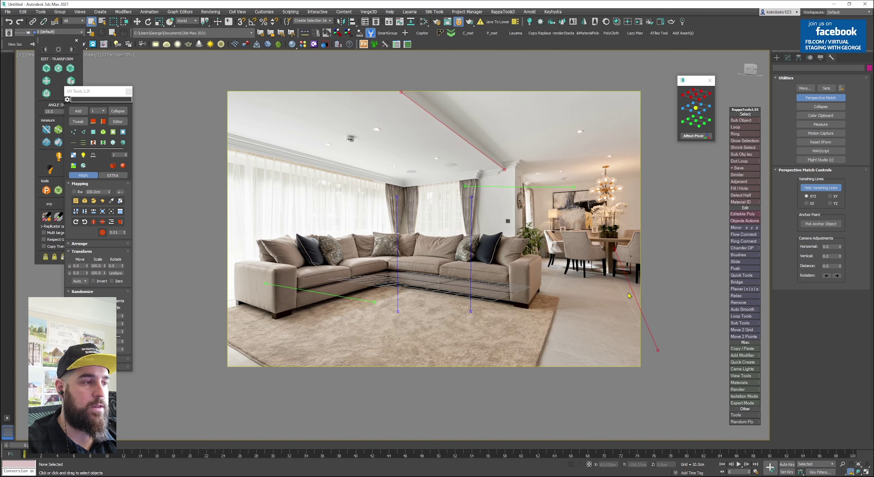
Place the far end of the second red vanishing line on the floor at the foot of the dining table
{"action": "scroll", "coordinate": [628, 284], "scroll_direction": "up", "scroll_amount": 3}
{"action": "middle_click_drag", "start_coordinate": [619, 271], "coordinate": [583, 240]}
{"action": "left_click_drag", "start_coordinate": [553, 159], "coordinate": [542, 233]}
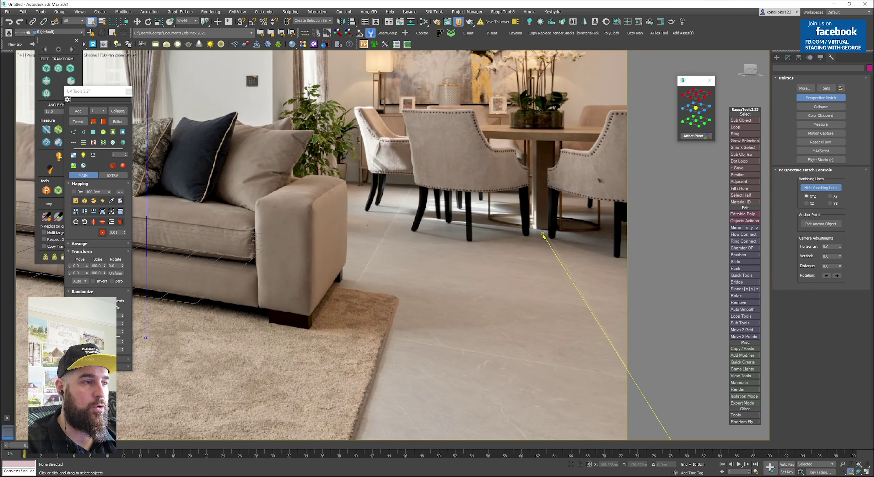
{"action": "scroll", "coordinate": [541, 245], "scroll_direction": "down", "scroll_amount": 5}
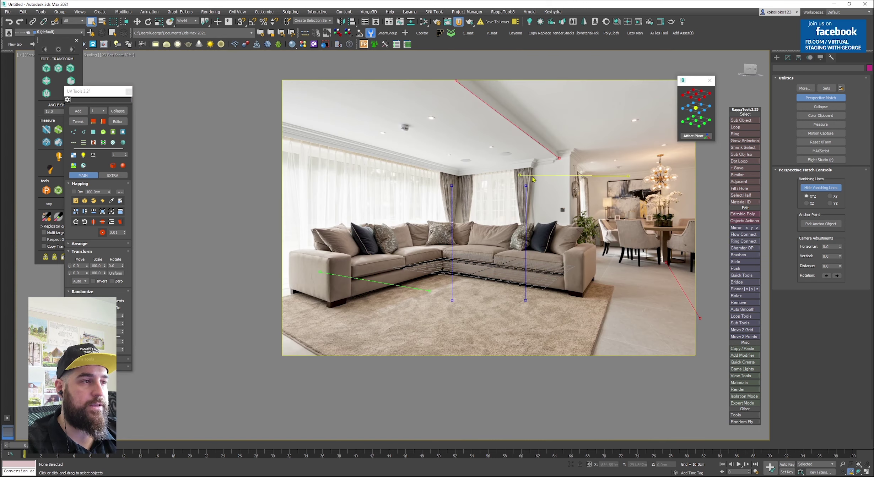
Align the upper green vanishing line with the cornice above the curtains on the back wall
{"action": "left_click_drag", "start_coordinate": [503, 163], "coordinate": [468, 175]}
{"action": "left_click_drag", "start_coordinate": [567, 176], "coordinate": [544, 165]}
{"action": "middle_click_drag", "start_coordinate": [544, 165], "coordinate": [496, 186]}
{"action": "middle_click_drag", "start_coordinate": [412, 198], "coordinate": [502, 156]}
{"action": "scroll", "coordinate": [502, 156], "scroll_direction": "up", "scroll_amount": 5}
{"action": "scroll", "coordinate": [426, 192], "scroll_direction": "down", "scroll_amount": 5}
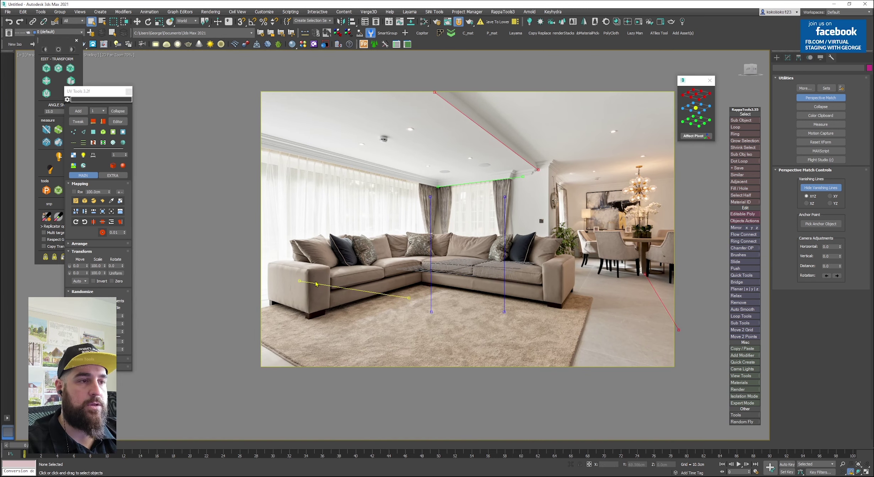
Align the lower green vanishing line with the floor tile joint beside the rug and refine the red floor line's far end
{"action": "scroll", "coordinate": [612, 316], "scroll_direction": "up", "scroll_amount": 5}
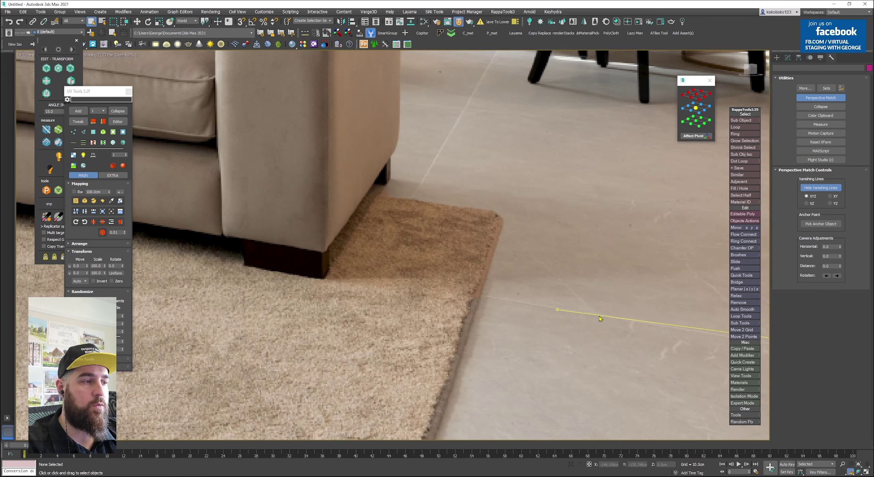
{"action": "left_click_drag", "start_coordinate": [596, 315], "coordinate": [523, 303]}
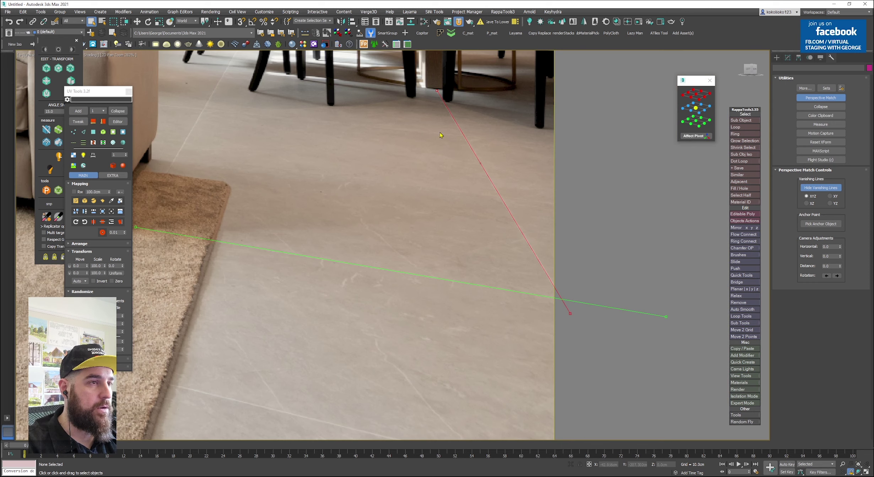
{"action": "left_click_drag", "start_coordinate": [437, 93], "coordinate": [423, 78]}
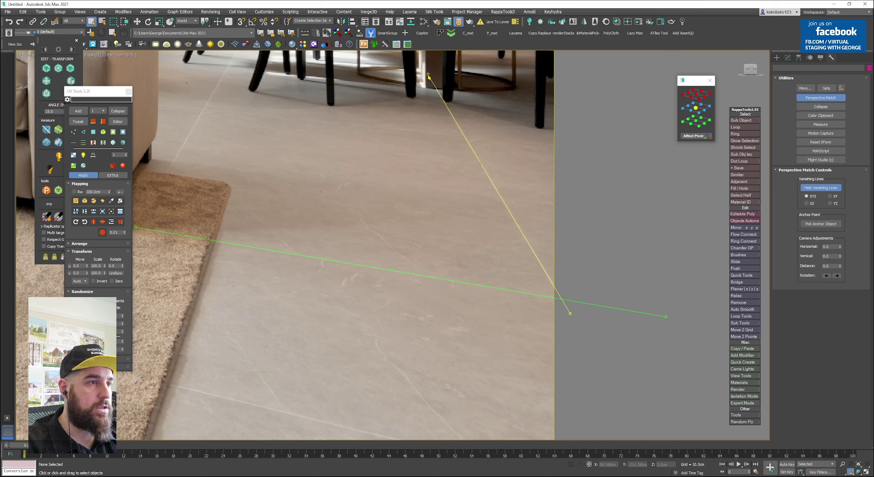
Align the blue vanishing lines with vertical edges at the window and dining room opening, and adjust the camera vertically until the grid lies on the rug
{"action": "scroll", "coordinate": [419, 178], "scroll_direction": "down", "scroll_amount": 6}
{"action": "scroll", "coordinate": [528, 260], "scroll_direction": "up", "scroll_amount": 4}
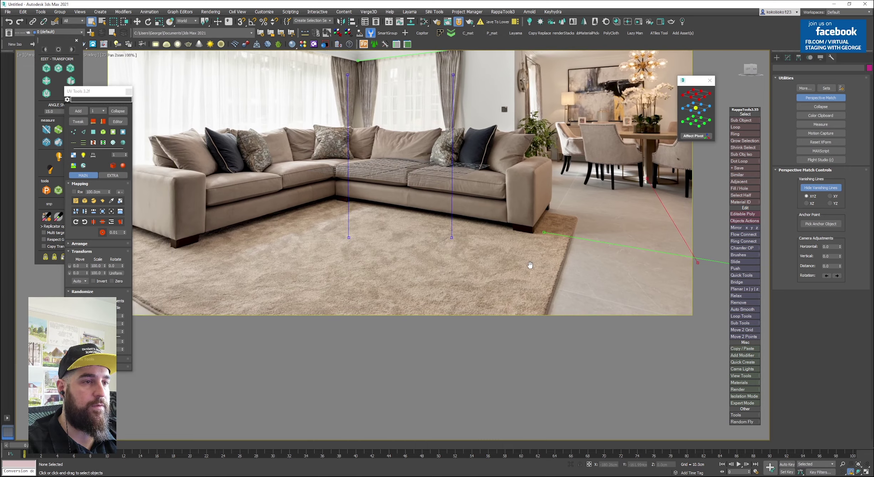
{"action": "scroll", "coordinate": [520, 122], "scroll_direction": "down", "scroll_amount": 1}
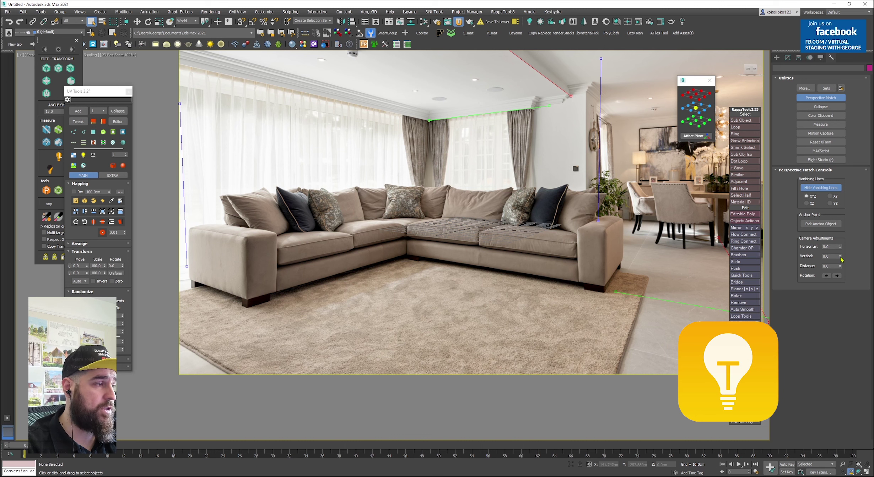
{"action": "left_click_drag", "start_coordinate": [840, 257], "coordinate": [840, 213]}
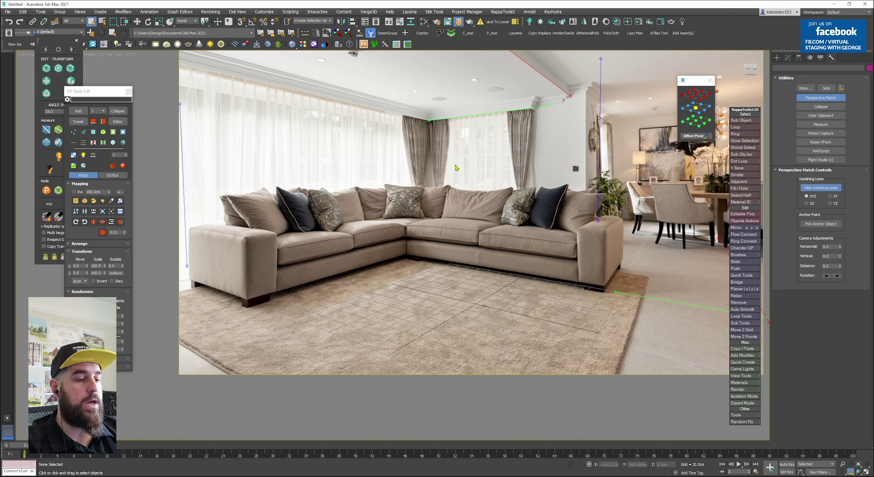
Bring the VS_SHADOW CATCHER material from the library into the Slate Material Editor view and show its parameters
{"action": "key", "text": "m"}
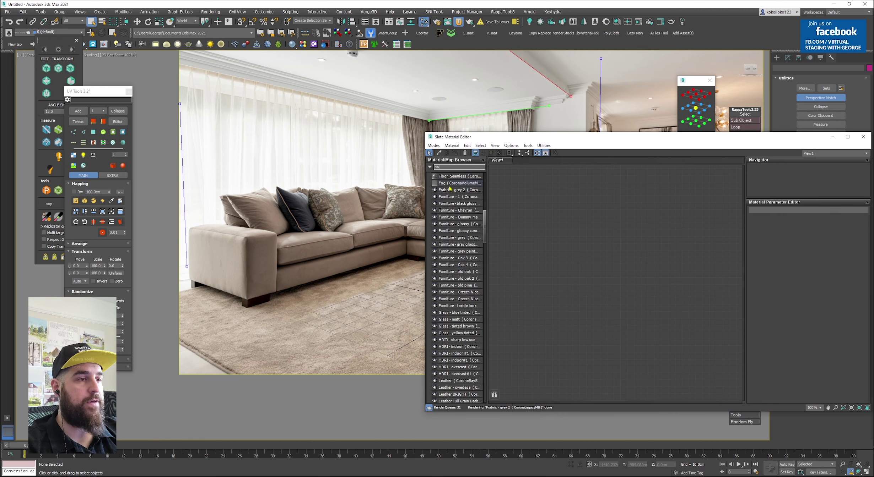
{"action": "left_click_drag", "start_coordinate": [450, 188], "coordinate": [636, 244]}
{"action": "double_click", "coordinate": [636, 244]}
{"action": "scroll", "coordinate": [637, 244], "scroll_direction": "down", "scroll_amount": 1}
{"action": "middle_click_drag", "start_coordinate": [637, 244], "coordinate": [710, 240]}
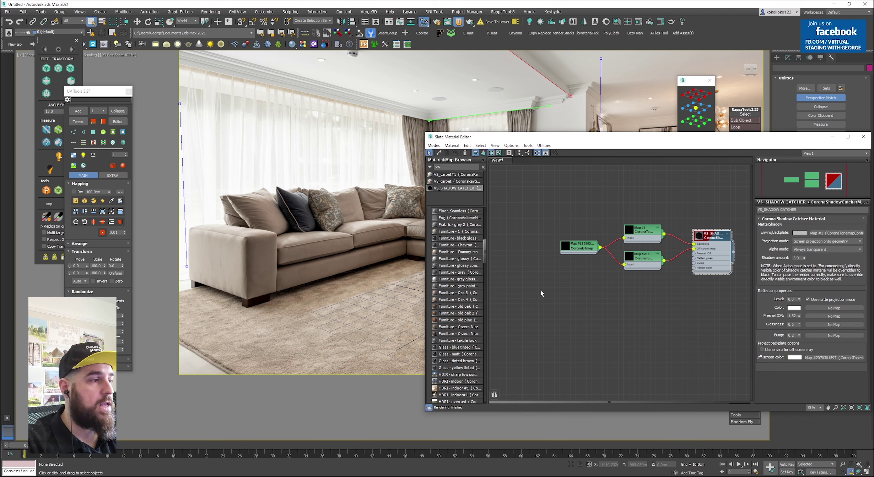
Feed the room photo bitmap 210401-983.jpg into both tone map nodes of the shadow catcher and set its mapping to Screen
{"action": "scroll", "coordinate": [663, 270], "scroll_direction": "up", "scroll_amount": 3}
{"action": "middle_click_drag", "start_coordinate": [664, 270], "coordinate": [661, 293]}
{"action": "scroll", "coordinate": [634, 298], "scroll_direction": "down", "scroll_amount": 2}
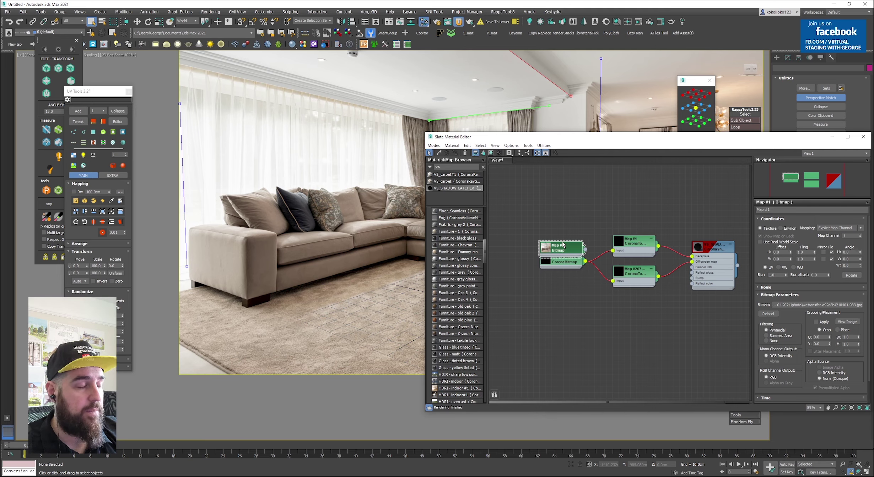
{"action": "scroll", "coordinate": [562, 241], "scroll_direction": "up", "scroll_amount": 4}
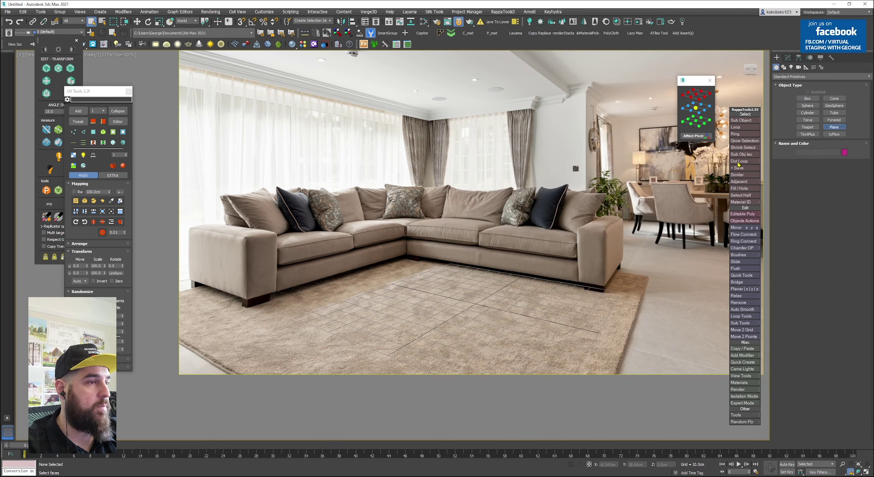
Create a floor plane over the rug area for the shadow catcher and make a standard camera from the matched view
{"action": "left_click", "coordinate": [454, 295]}
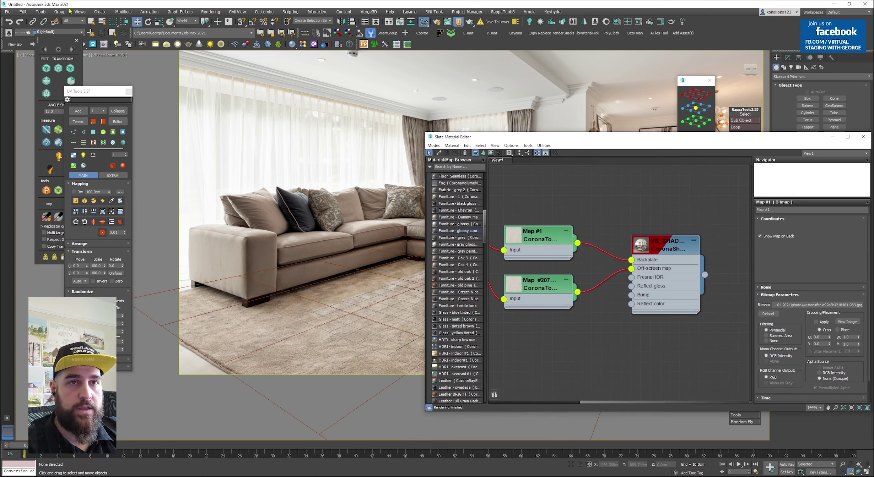
{"action": "left_click", "coordinate": [100, 11]}
{"action": "mouse_move", "coordinate": [113, 127]}
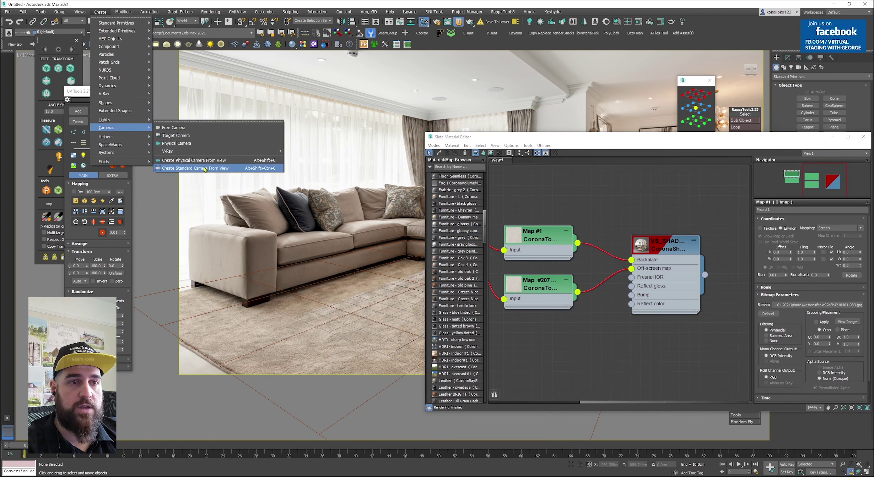
{"action": "left_click", "coordinate": [205, 169]}
{"action": "key", "text": "m"}
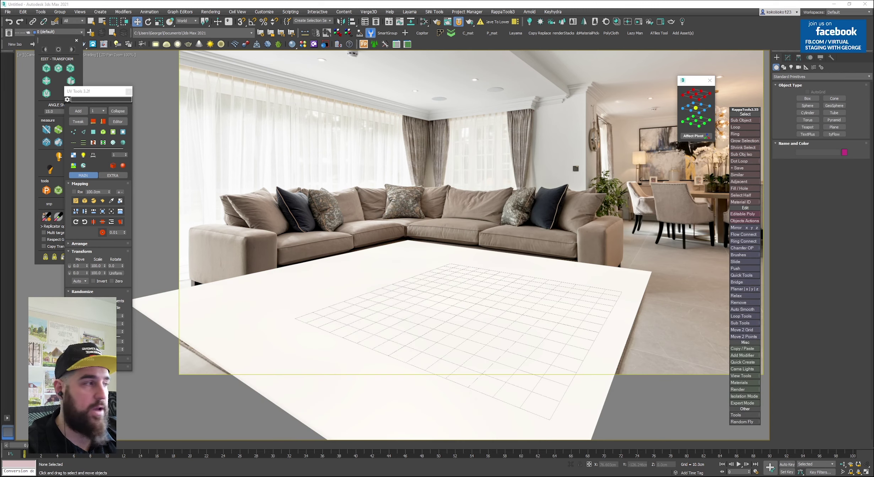
Bring the Ottoman group into the scene and position it on the rug in front of the corner sofa
{"action": "left_click_drag", "start_coordinate": [670, 160], "coordinate": [501, 279]}
{"action": "left_click", "coordinate": [502, 280]}
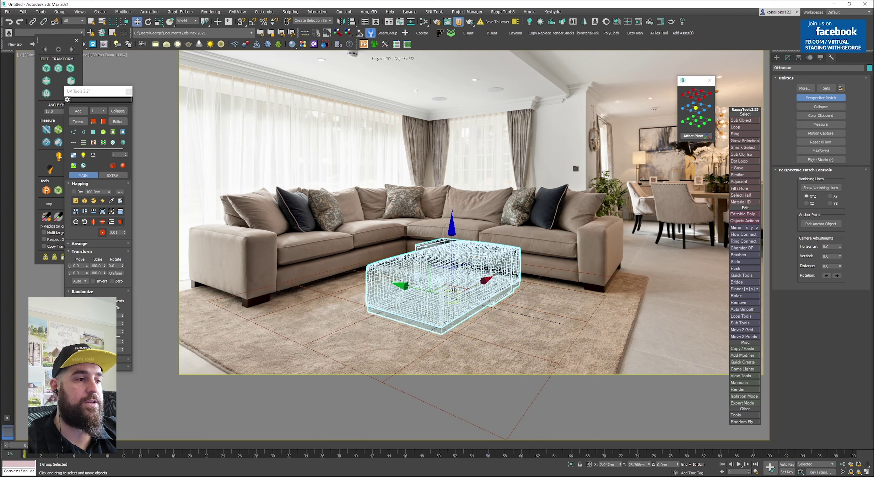
{"action": "left_click_drag", "start_coordinate": [460, 288], "coordinate": [470, 242]}
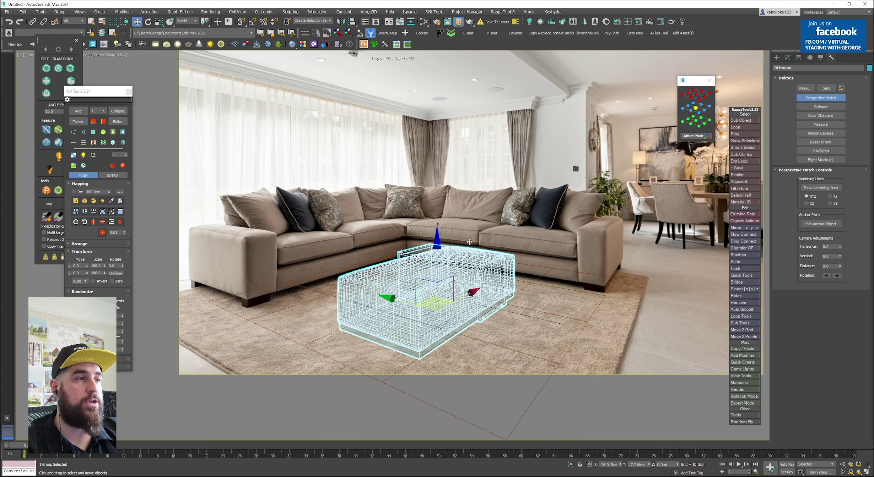
{"action": "left_click", "coordinate": [529, 121]}
Assign the room photo map from the material editor as the scene's environment map, and close both windows
{"action": "key", "text": "8"}
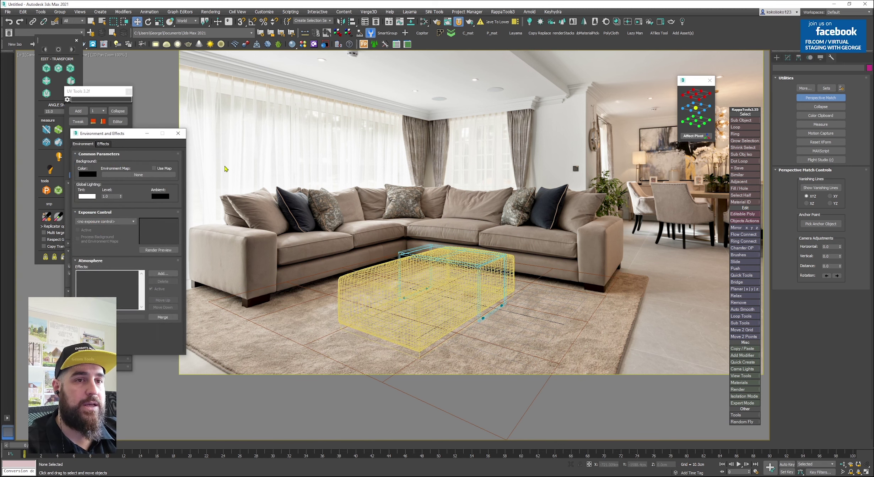
{"action": "key", "text": "m"}
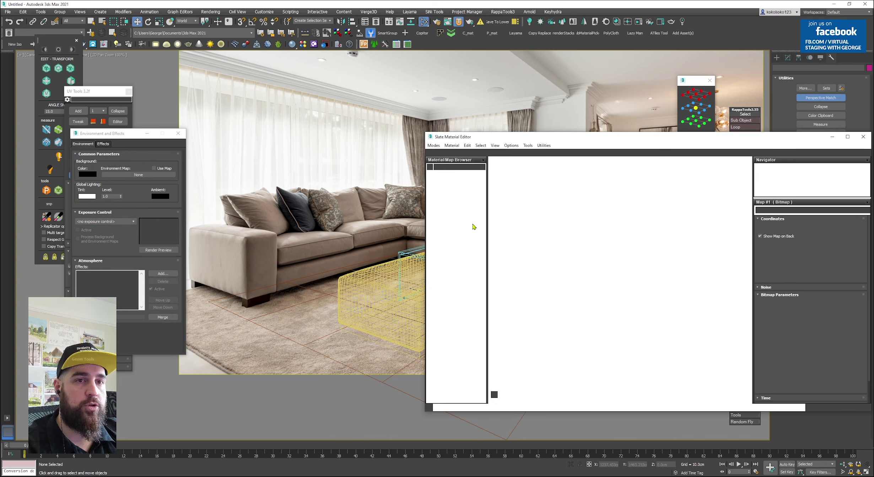
{"action": "left_click_drag", "start_coordinate": [539, 174], "coordinate": [138, 174]}
{"action": "key", "text": "Return"}
{"action": "left_click", "coordinate": [181, 136]}
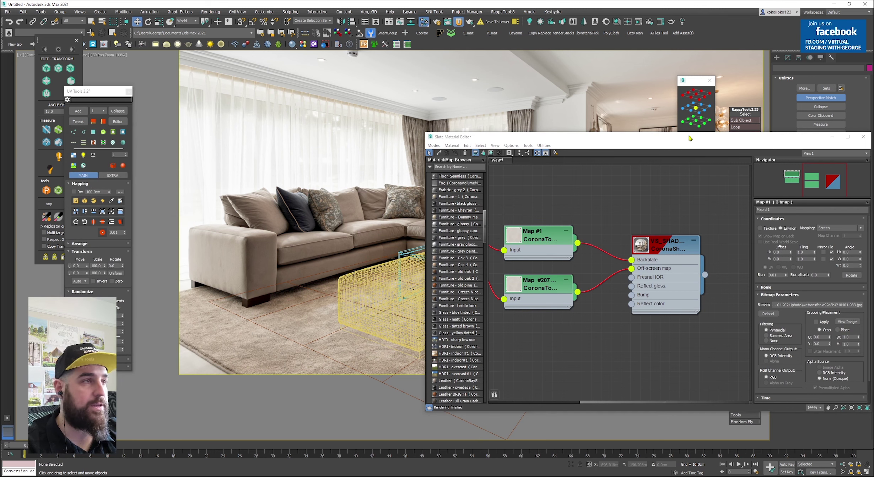
{"action": "left_click_drag", "start_coordinate": [808, 140], "coordinate": [725, 154]}
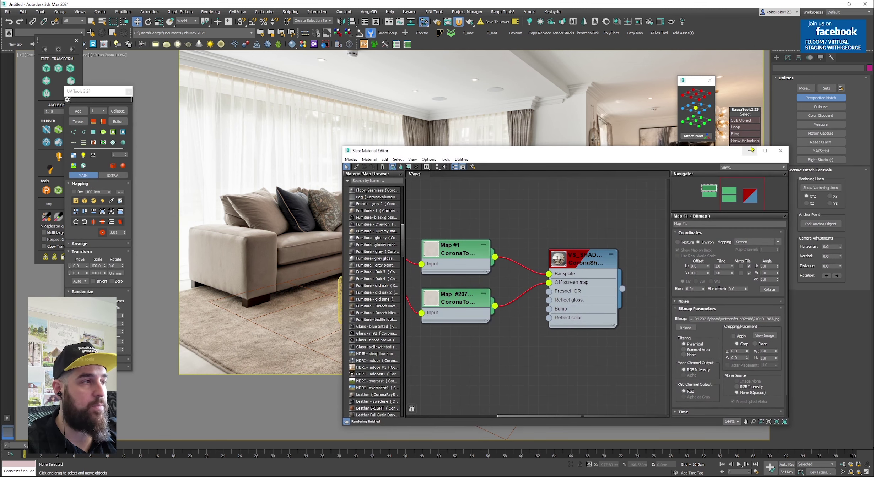
{"action": "left_click", "coordinate": [781, 152]}
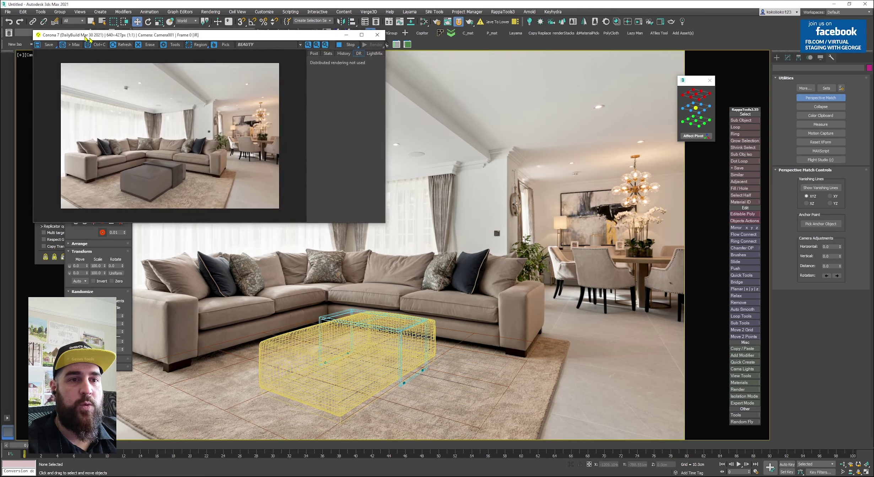
Set the Corona test render's highlight compression to 2.0 and contrast to 3.0, and close the frame buffer
{"action": "left_click_drag", "start_coordinate": [112, 69], "coordinate": [401, 131]}
{"action": "left_click", "coordinate": [630, 148]}
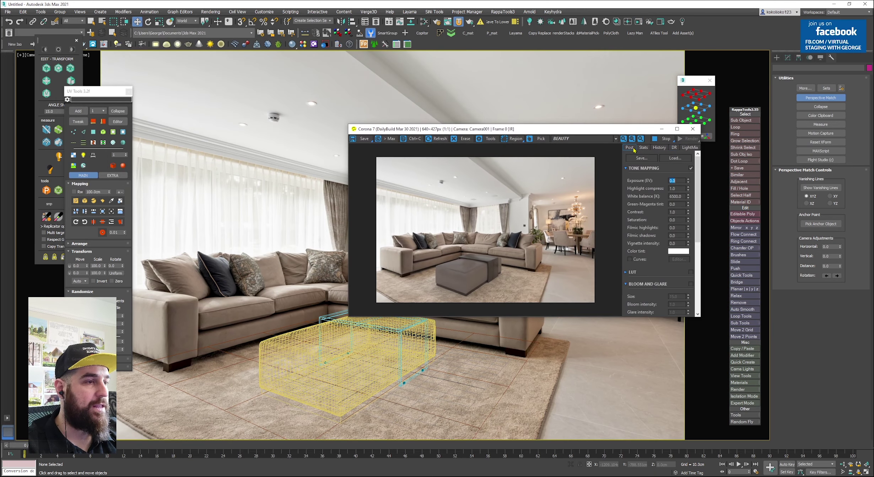
{"action": "type", "text": "2"}
{"action": "key", "text": "Tab"}
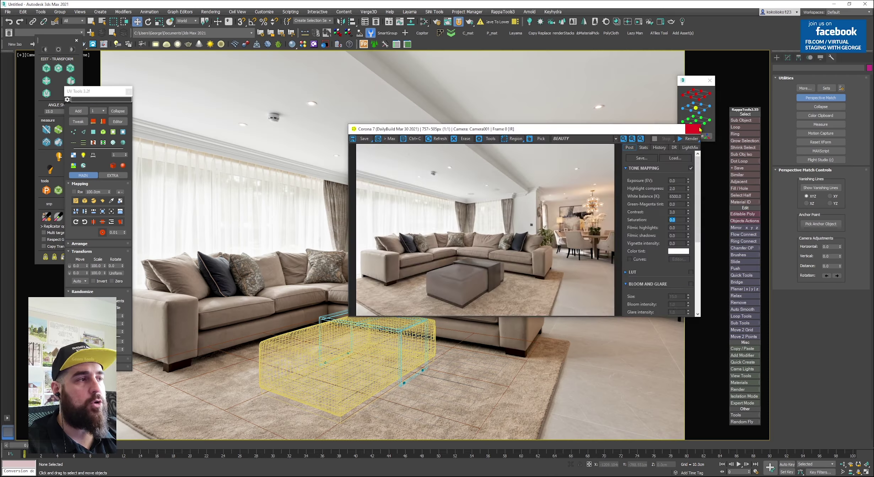
{"action": "left_click", "coordinate": [698, 129]}
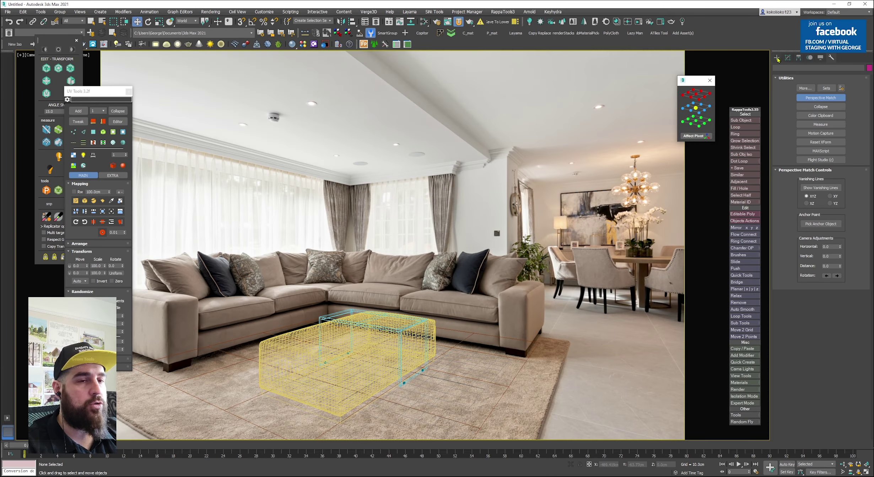
Create a rectangle-shaped Corona light on the floor and rotate it upright
{"action": "left_click", "coordinate": [529, 23]}
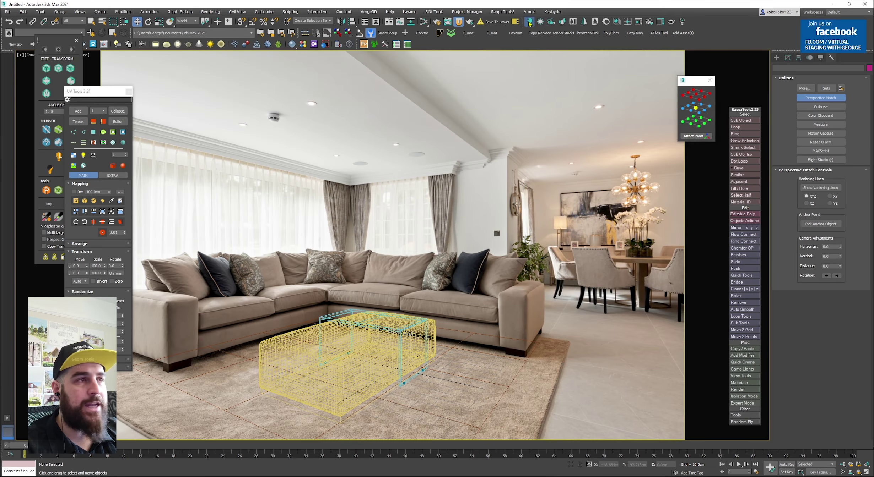
{"action": "left_click", "coordinate": [812, 193]}
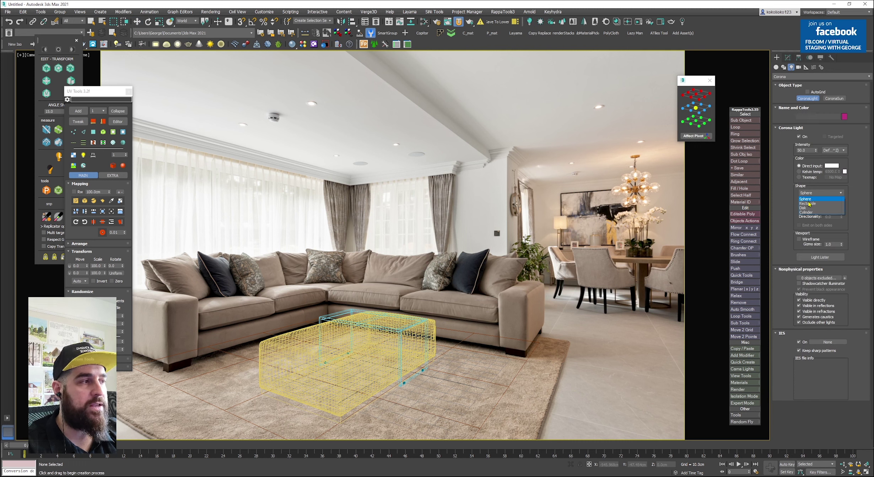
{"action": "left_click", "coordinate": [809, 203]}
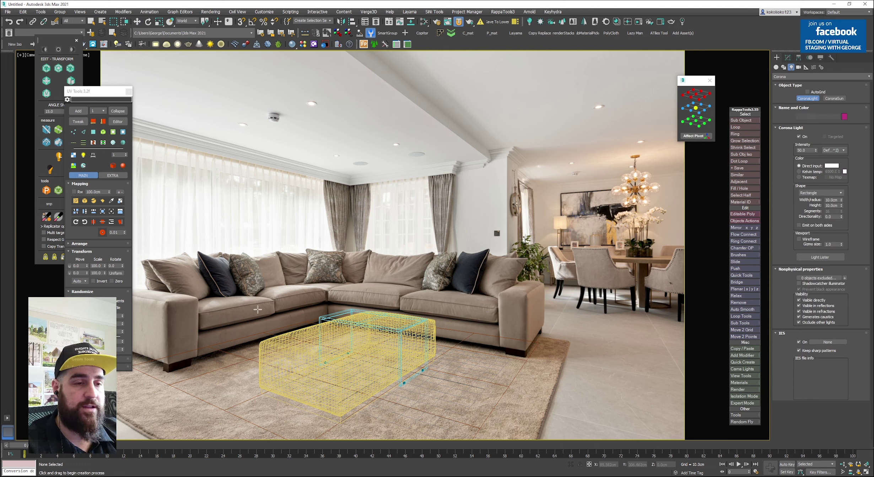
{"action": "left_click_drag", "start_coordinate": [256, 309], "coordinate": [149, 350]}
{"action": "right_click", "coordinate": [150, 351]}
{"action": "key", "text": "e"}
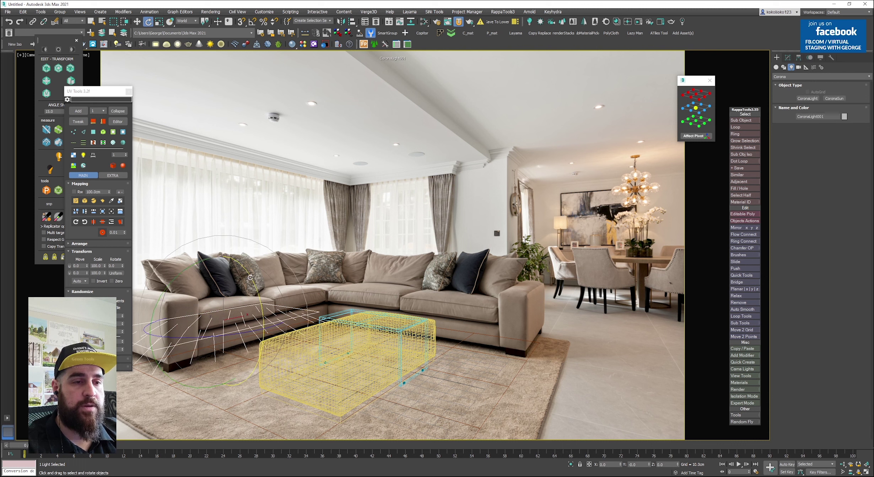
{"action": "left_click_drag", "start_coordinate": [260, 302], "coordinate": [231, 244]}
Place the rectangle light at the large window and a copy at the far window, keeping the copy visible only in reflections
{"action": "key", "text": "w"}
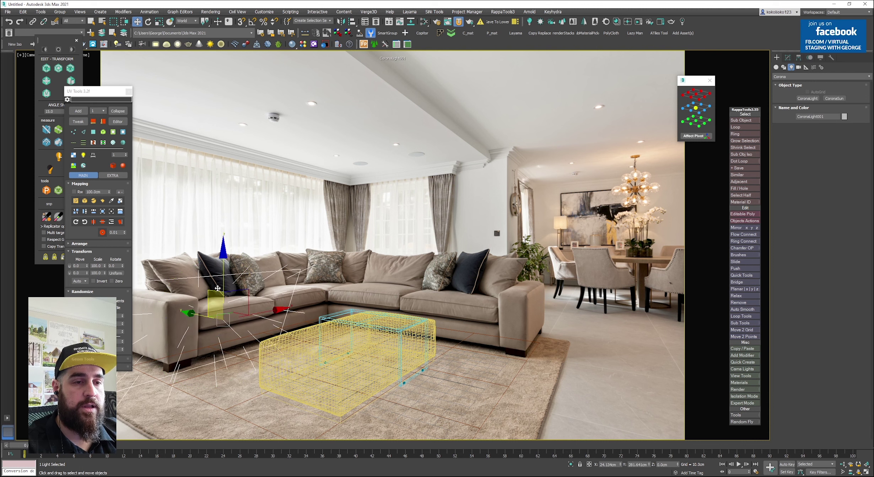
{"action": "mouse_move", "coordinate": [218, 276]}
{"action": "left_mouse_down"}
{"action": "mouse_move", "coordinate": [173, 175]}
{"action": "mouse_move", "coordinate": [141, 163]}
{"action": "mouse_move", "coordinate": [423, 213]}
{"action": "mouse_move", "coordinate": [366, 221]}
{"action": "mouse_move", "coordinate": [408, 215]}
{"action": "left_mouse_up"}
{"action": "key", "text": "e"}
{"action": "key", "text": "w"}
{"action": "key", "text": "F3"}
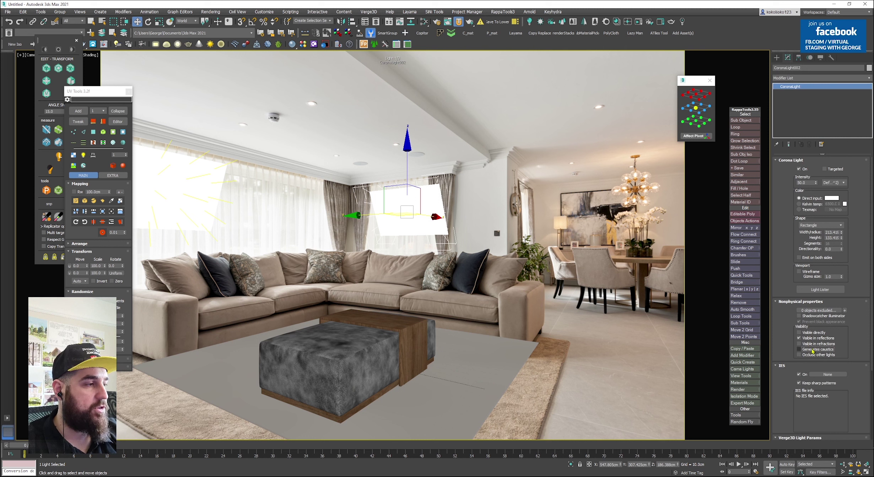
Edit the far window light's intensity, deselect the light, and start an interactive Corona render
{"action": "double_click", "coordinate": [804, 182]}
{"action": "type", "text": "20"}
{"action": "key", "text": "Return"}
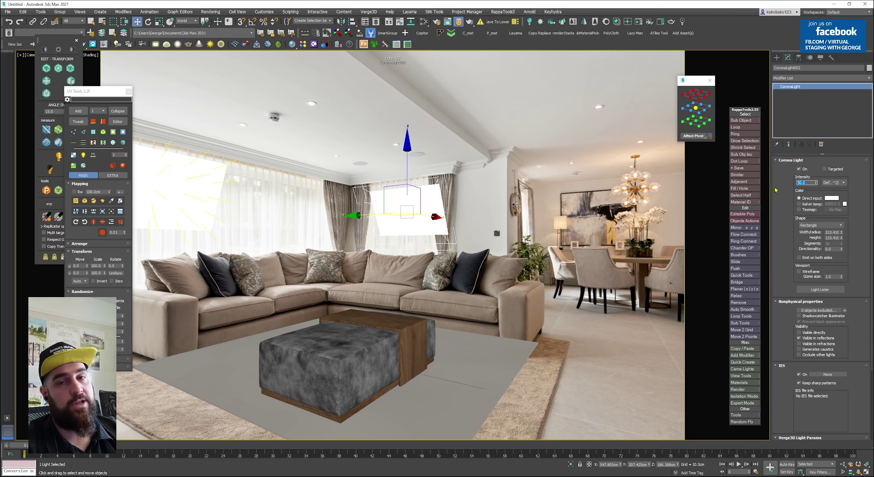
{"action": "left_click", "coordinate": [534, 155]}
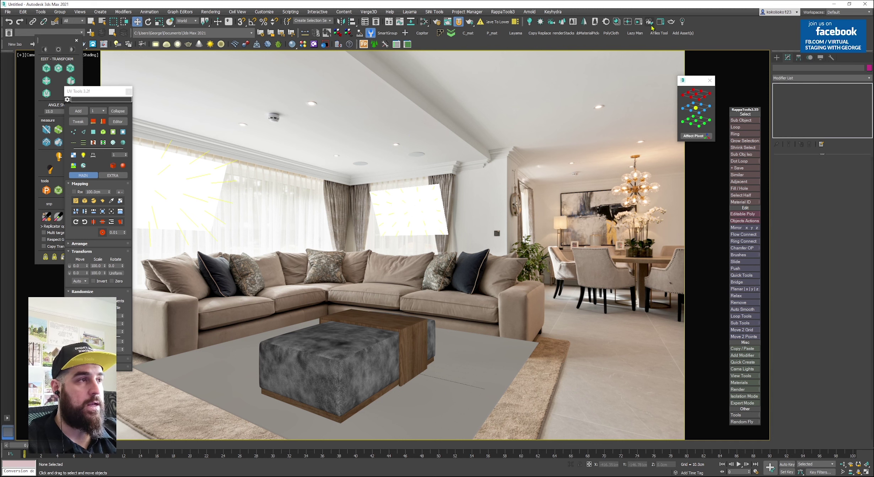
{"action": "left_click", "coordinate": [638, 22]}
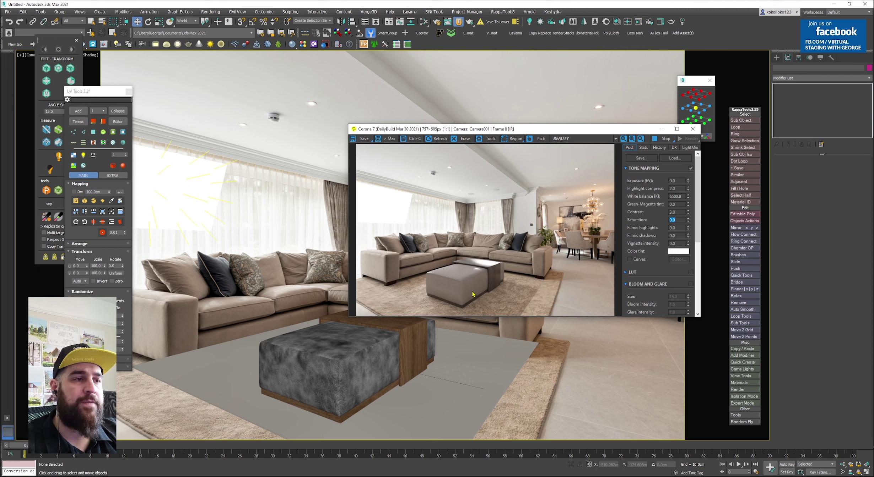
Make the large window's light visible only in reflections, with caustics and occlusion off, and check the enlarged preview before closing it
{"action": "left_click", "coordinate": [167, 200]}
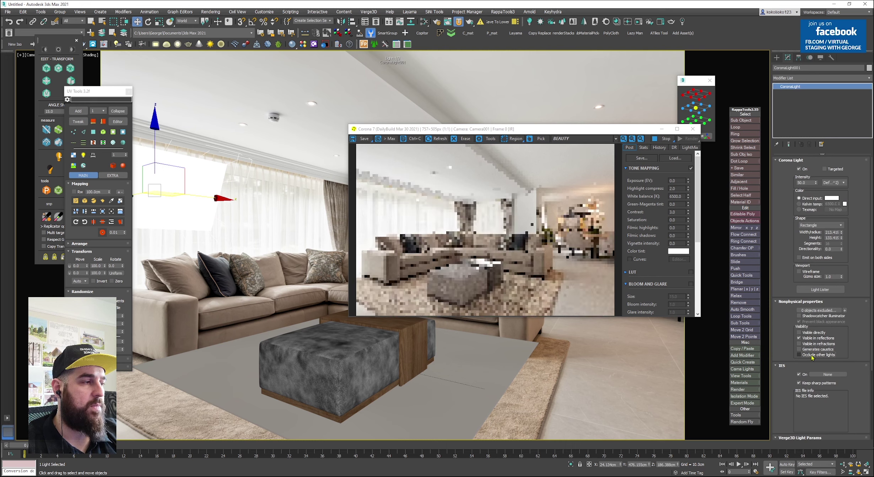
{"action": "left_click", "coordinate": [676, 129]}
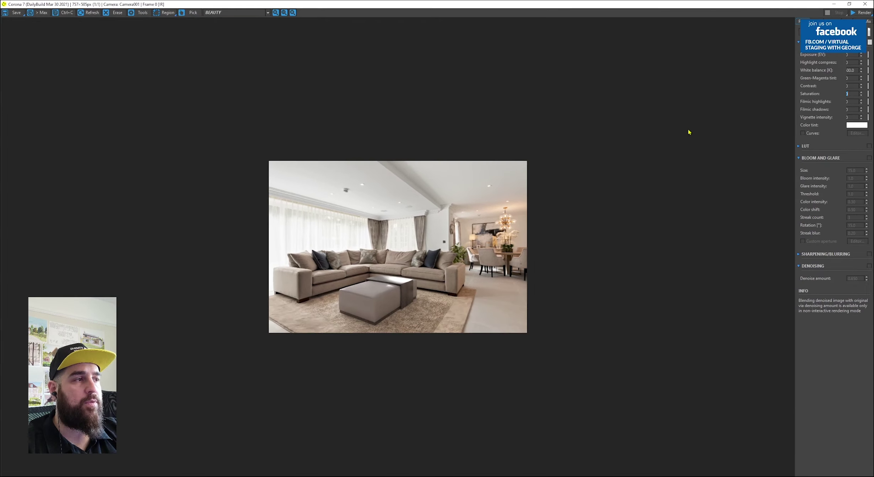
{"action": "left_click", "coordinate": [849, 4]}
{"action": "left_click", "coordinate": [697, 127]}
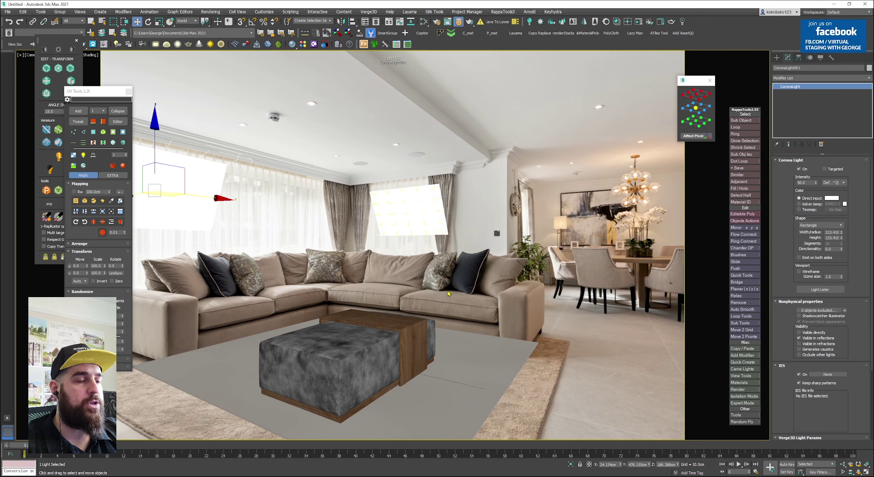
Open the Ottoman group and apply a Smooth modifier to the wraparound table's group
{"action": "scroll", "coordinate": [368, 336], "scroll_direction": "up", "scroll_amount": 5}
{"action": "left_click", "coordinate": [412, 307]}
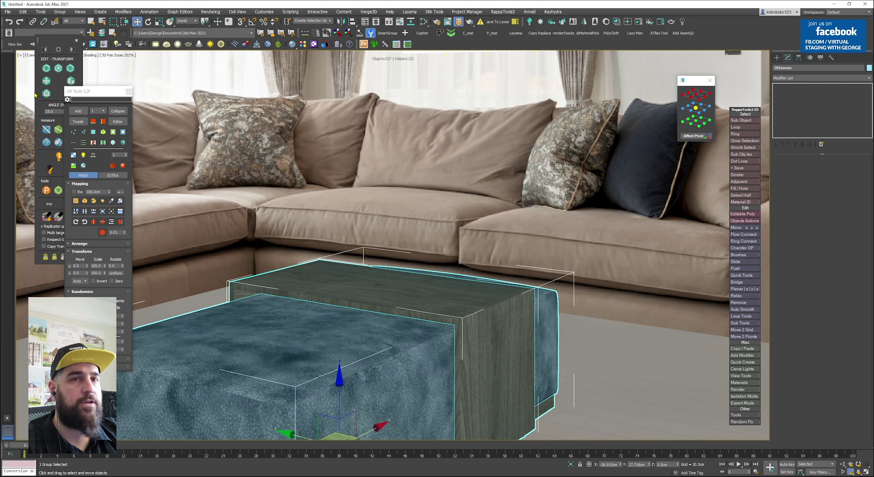
{"action": "left_click", "coordinate": [59, 12]}
{"action": "left_click", "coordinate": [64, 39]}
{"action": "left_click", "coordinate": [444, 295]}
{"action": "left_click", "coordinate": [814, 78]}
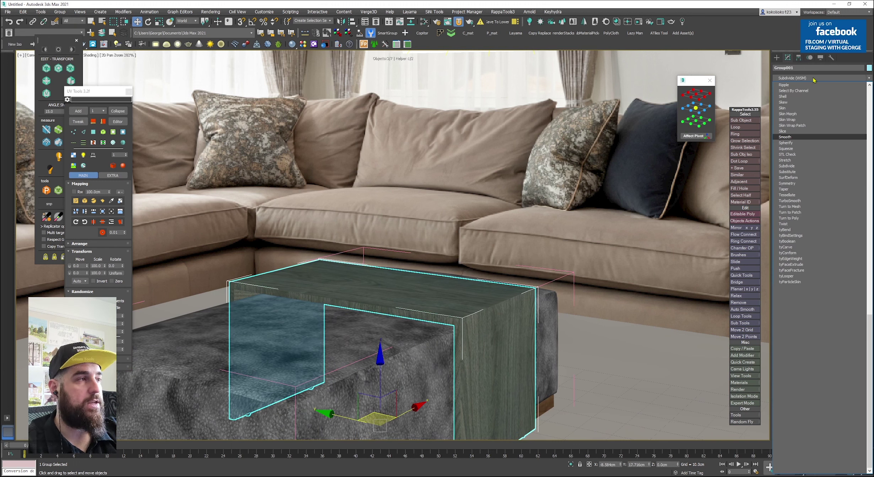
{"action": "type", "text": "sm"}
{"action": "left_click", "coordinate": [785, 137]}
Render the camera view to check the table's shading, stop the render, and close the frame buffer
{"action": "scroll", "coordinate": [568, 143], "scroll_direction": "down", "scroll_amount": 3}
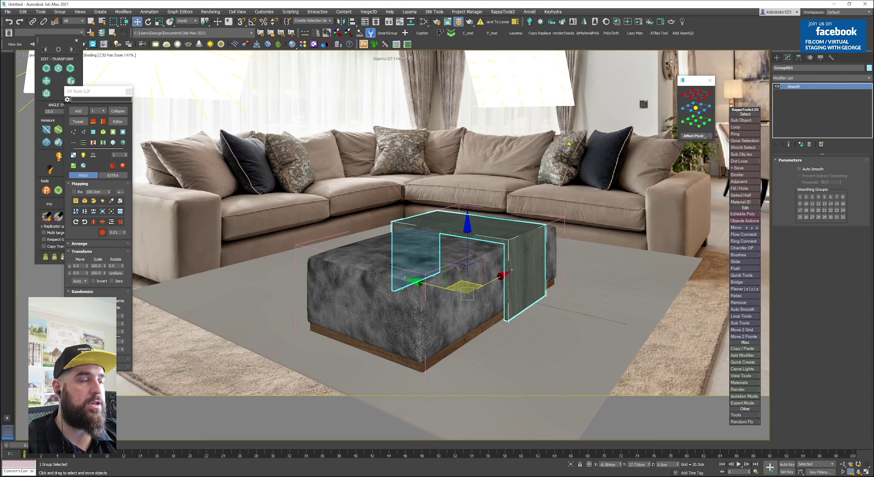
{"action": "key", "text": "shift+q"}
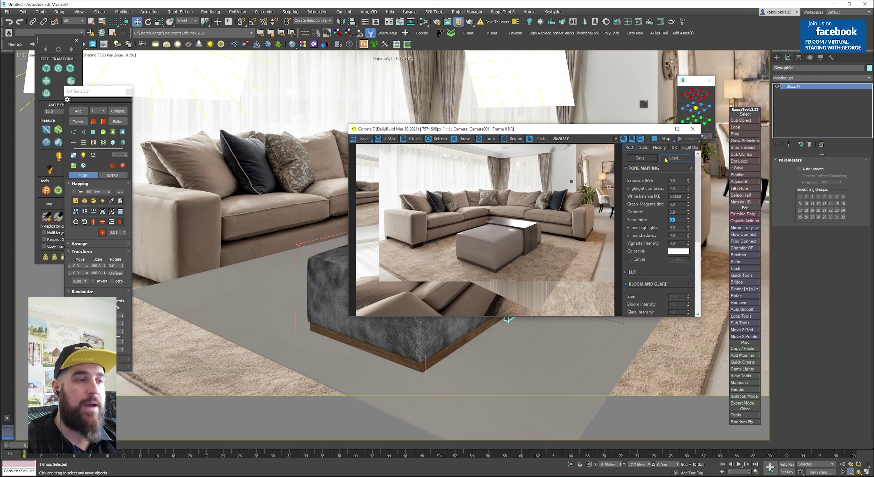
{"action": "left_click", "coordinate": [666, 140]}
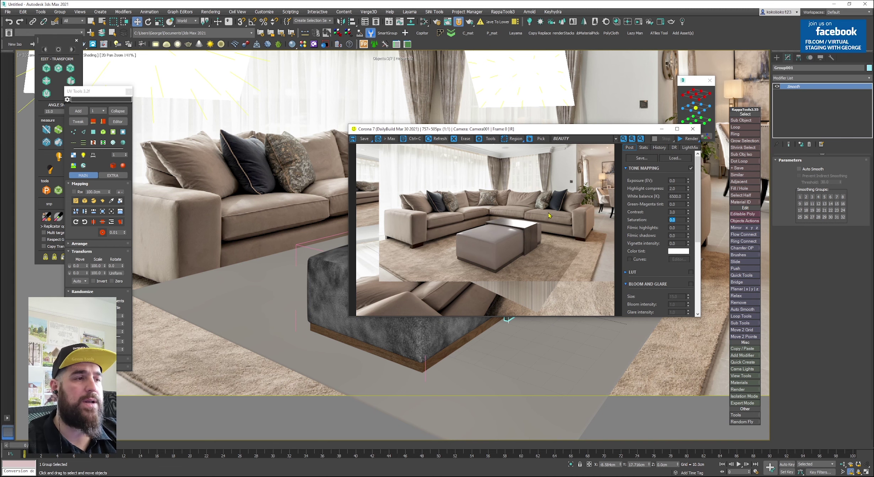
{"action": "left_click", "coordinate": [692, 129]}
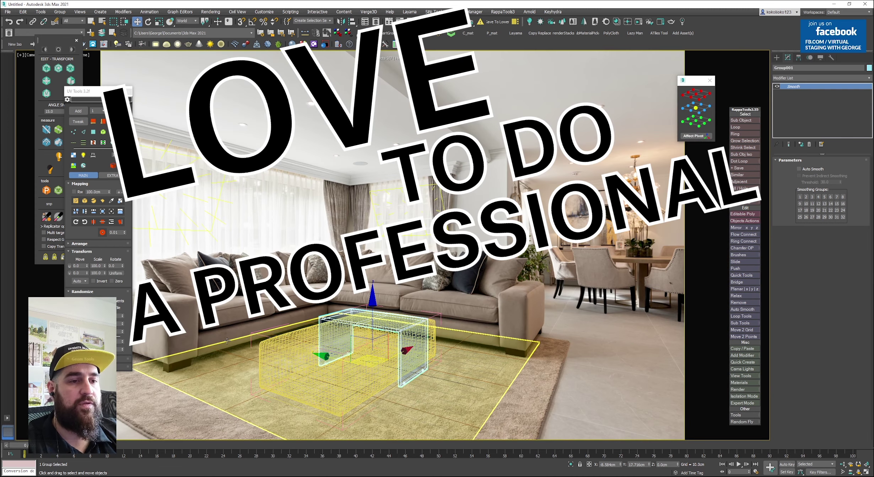
Extrude the floor plane's edges beside the sofa upward to seat height along both sofa sections
{"action": "left_click", "coordinate": [227, 341]}
{"action": "double_click", "coordinate": [502, 347], "text": "ctrl"}
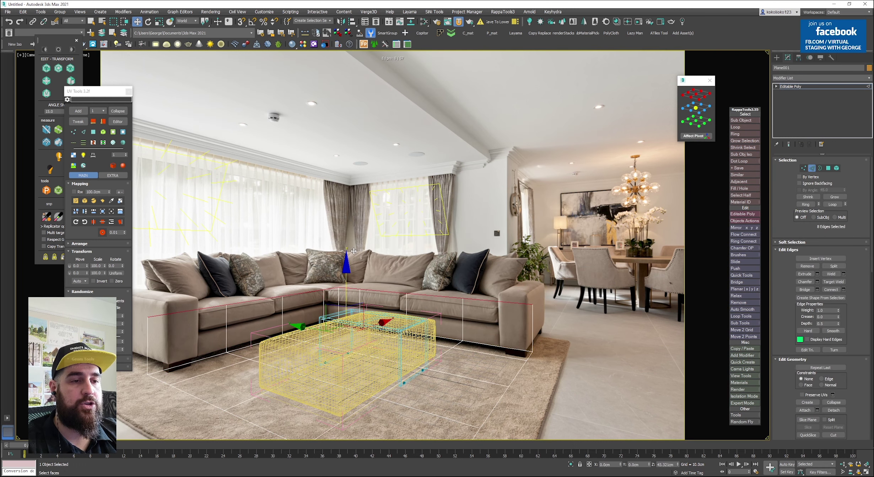
{"action": "left_click", "coordinate": [310, 293]}
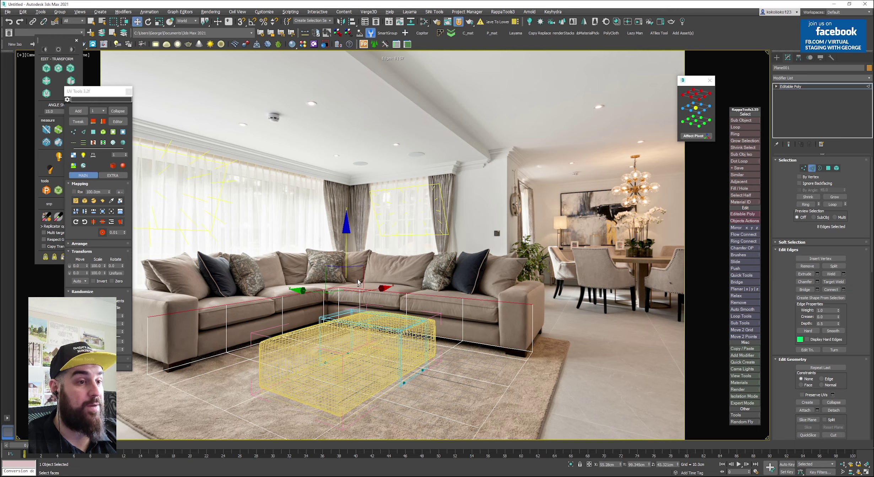
Extrude the top edges along the window-side sofa section back across the seat, up the backrest, and over its top
{"action": "key", "text": "alt+r"}
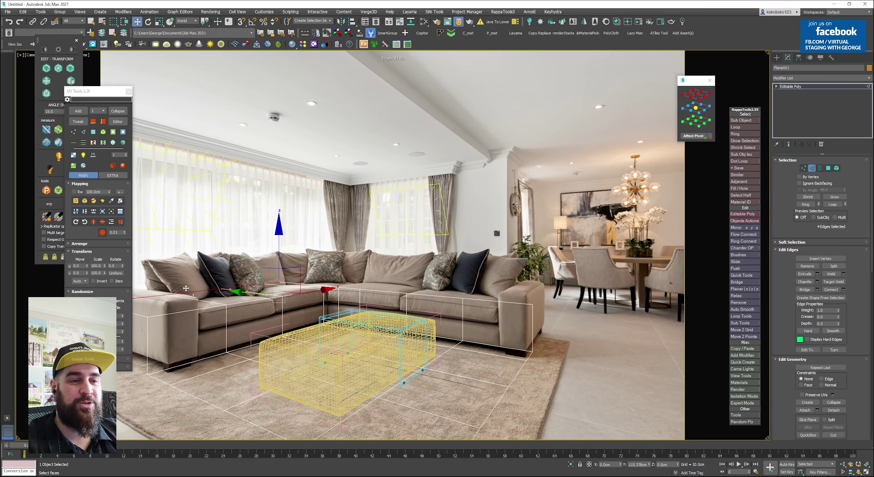
{"action": "left_click_drag", "start_coordinate": [247, 295], "coordinate": [188, 288], "text": "shift"}
{"action": "left_click_drag", "start_coordinate": [224, 223], "coordinate": [223, 209]}
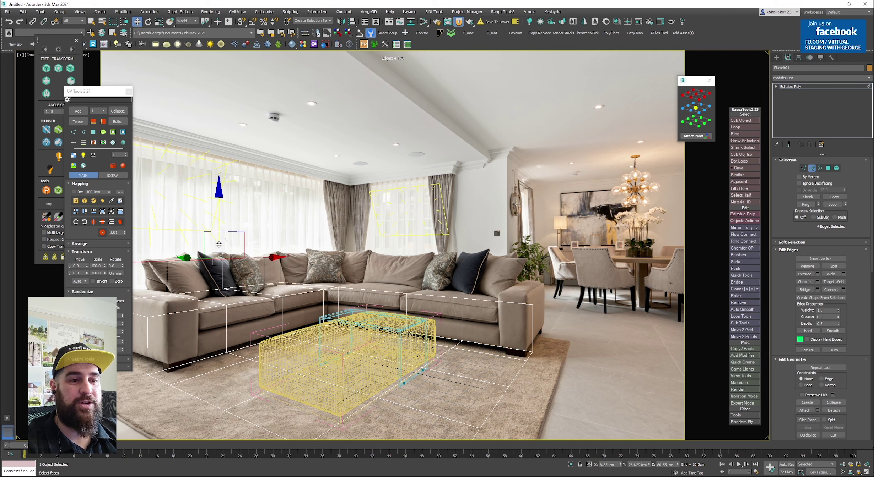
{"action": "left_click_drag", "start_coordinate": [200, 258], "coordinate": [187, 258], "text": "shift"}
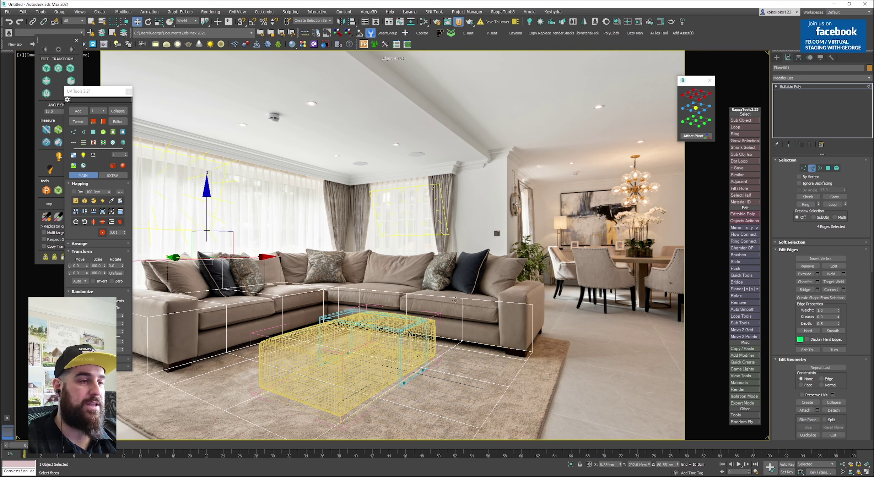
Extrude the top edges along the other sofa section back across the seat, up the backrest, and over its top
{"action": "double_click", "coordinate": [343, 289]}
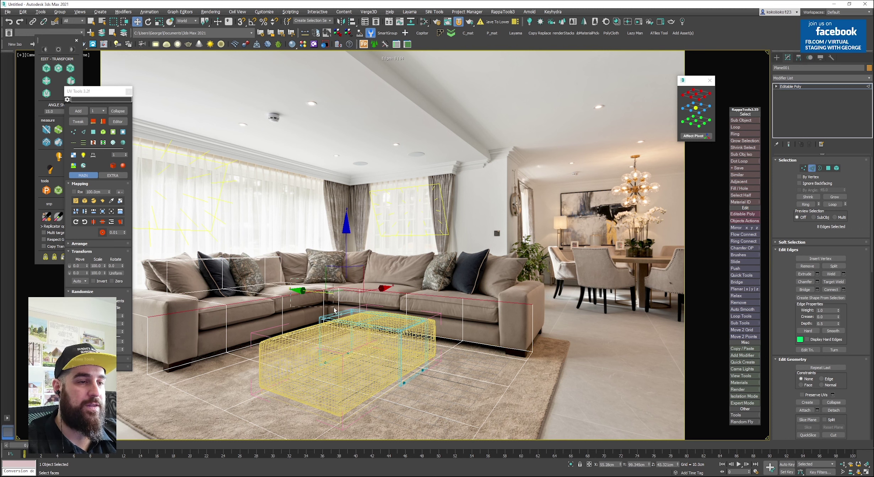
{"action": "left_click_drag", "start_coordinate": [334, 308], "coordinate": [333, 308], "text": "alt"}
{"action": "left_click_drag", "start_coordinate": [176, 308], "coordinate": [175, 318], "text": "alt"}
{"action": "left_click", "coordinate": [254, 301], "text": "alt"}
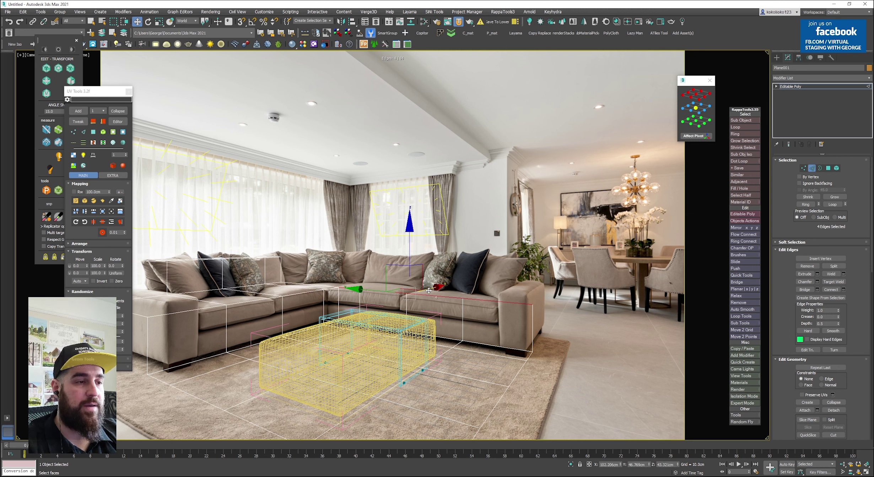
{"action": "left_click_drag", "start_coordinate": [428, 291], "coordinate": [453, 285], "text": "shift"}
{"action": "left_click_drag", "start_coordinate": [439, 238], "coordinate": [439, 205], "text": "shift"}
{"action": "left_click_drag", "start_coordinate": [455, 255], "coordinate": [476, 255], "text": "shift"}
Extrude the backrest edge at the sofa corner across the gap using snapping, then leave border editing and show the geometry shaded
{"action": "left_click", "coordinate": [369, 269]}
{"action": "left_click_drag", "start_coordinate": [351, 270], "coordinate": [299, 266], "text": "shift"}
{"action": "key", "text": "s"}
{"action": "key", "text": "s"}
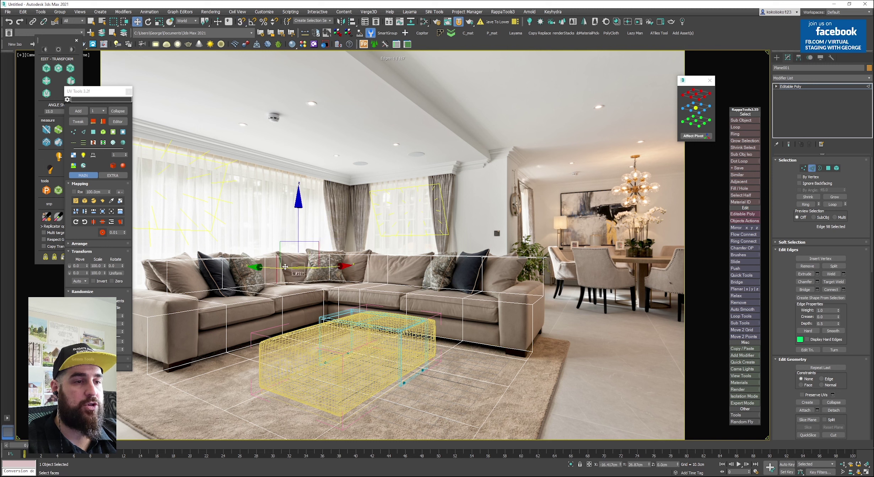
{"action": "key", "text": "s"}
{"action": "left_click", "coordinate": [281, 262]}
{"action": "key", "text": "3"}
{"action": "left_click", "coordinate": [340, 287]}
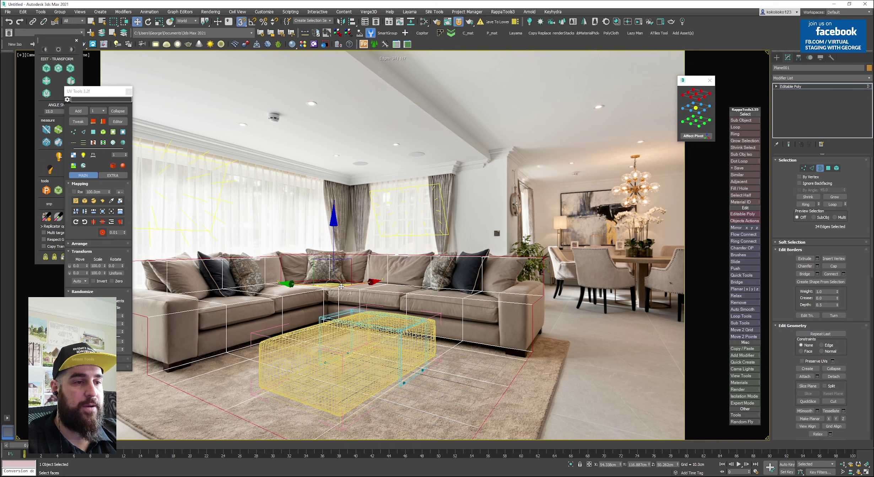
{"action": "key", "text": "3"}
{"action": "key", "text": "F3"}
Start an interactive Corona render and view the full frame to check the ottoman with the sofa proxy geometry
{"action": "key", "text": "ctrl+w"}
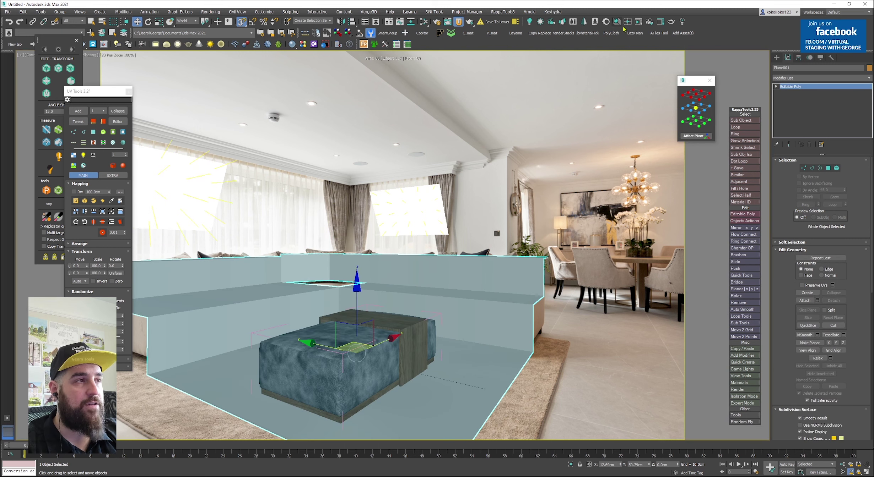
{"action": "left_click", "coordinate": [638, 22]}
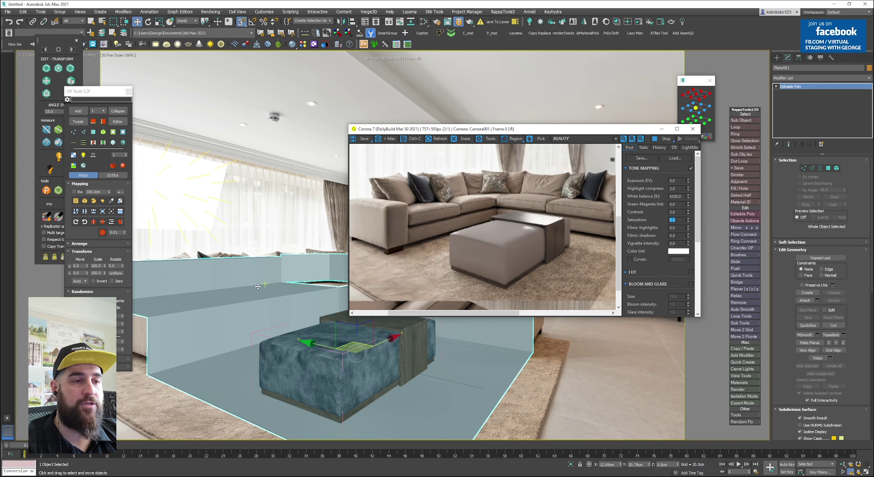
{"action": "scroll", "coordinate": [482, 230], "scroll_direction": "down", "scroll_amount": 1}
{"action": "left_click", "coordinate": [248, 301]}
{"action": "key", "text": "ctrl+w"}
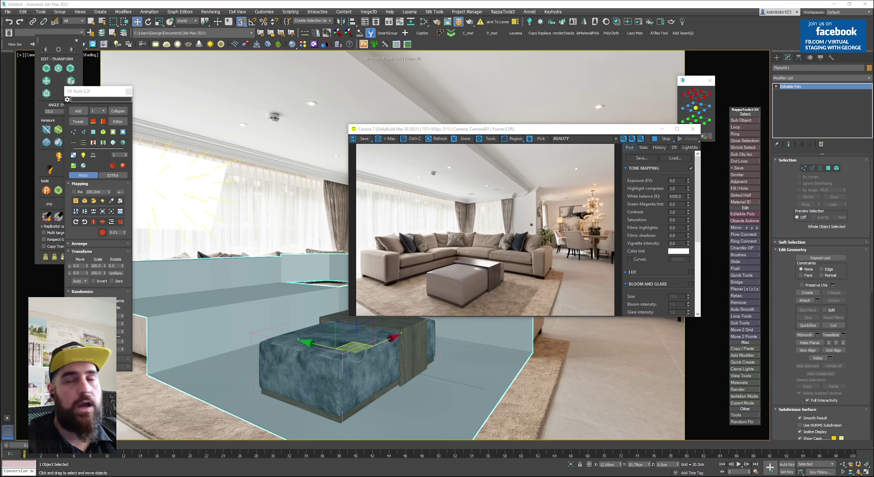